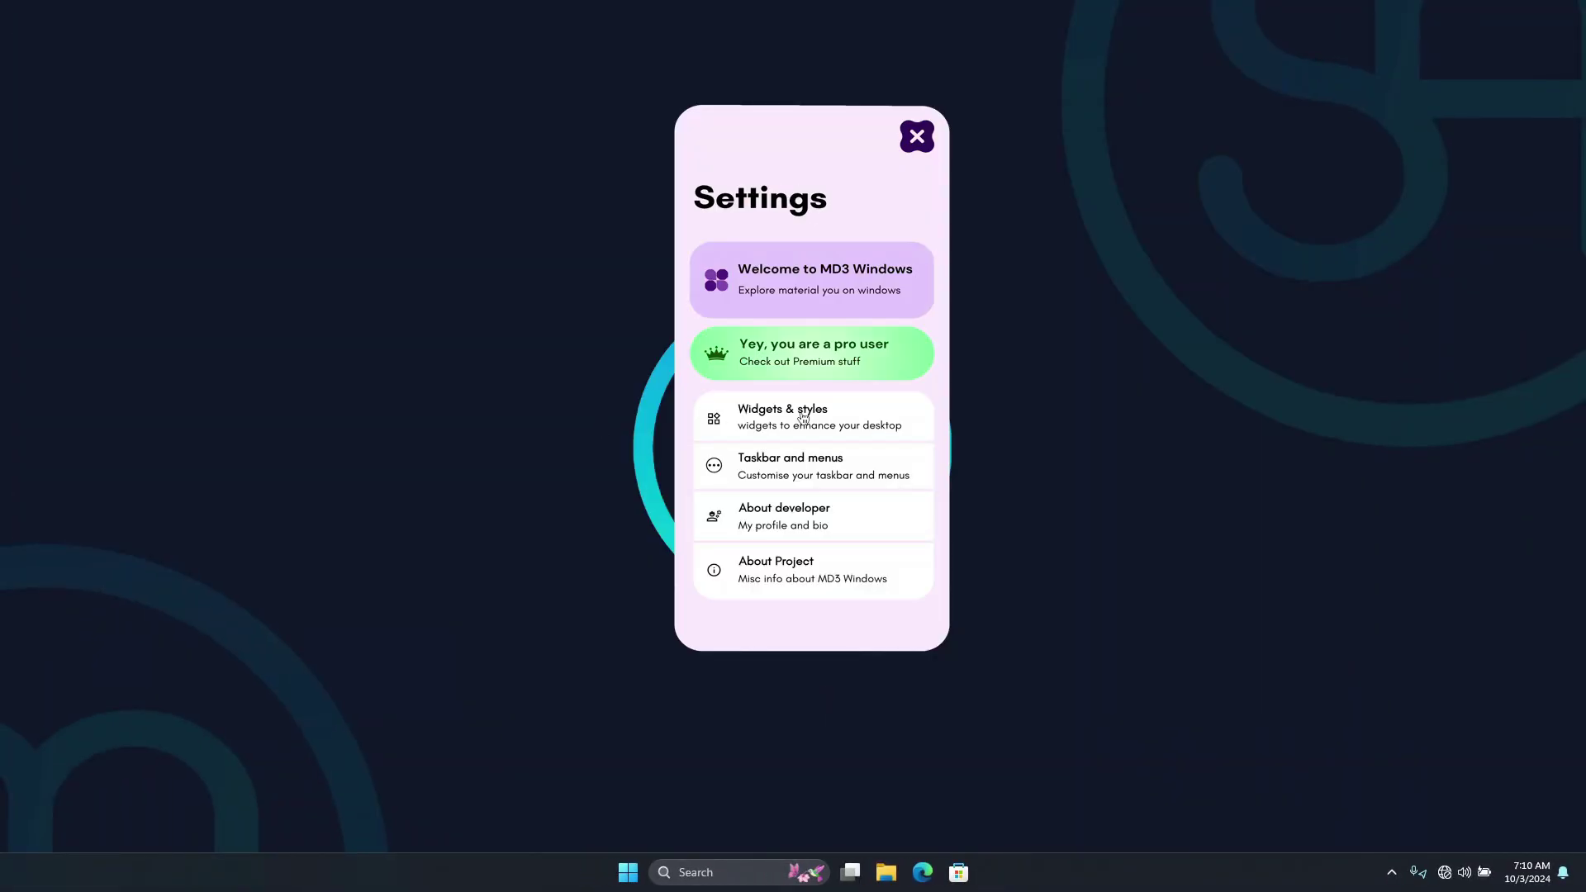
pyautogui.click(796, 446)
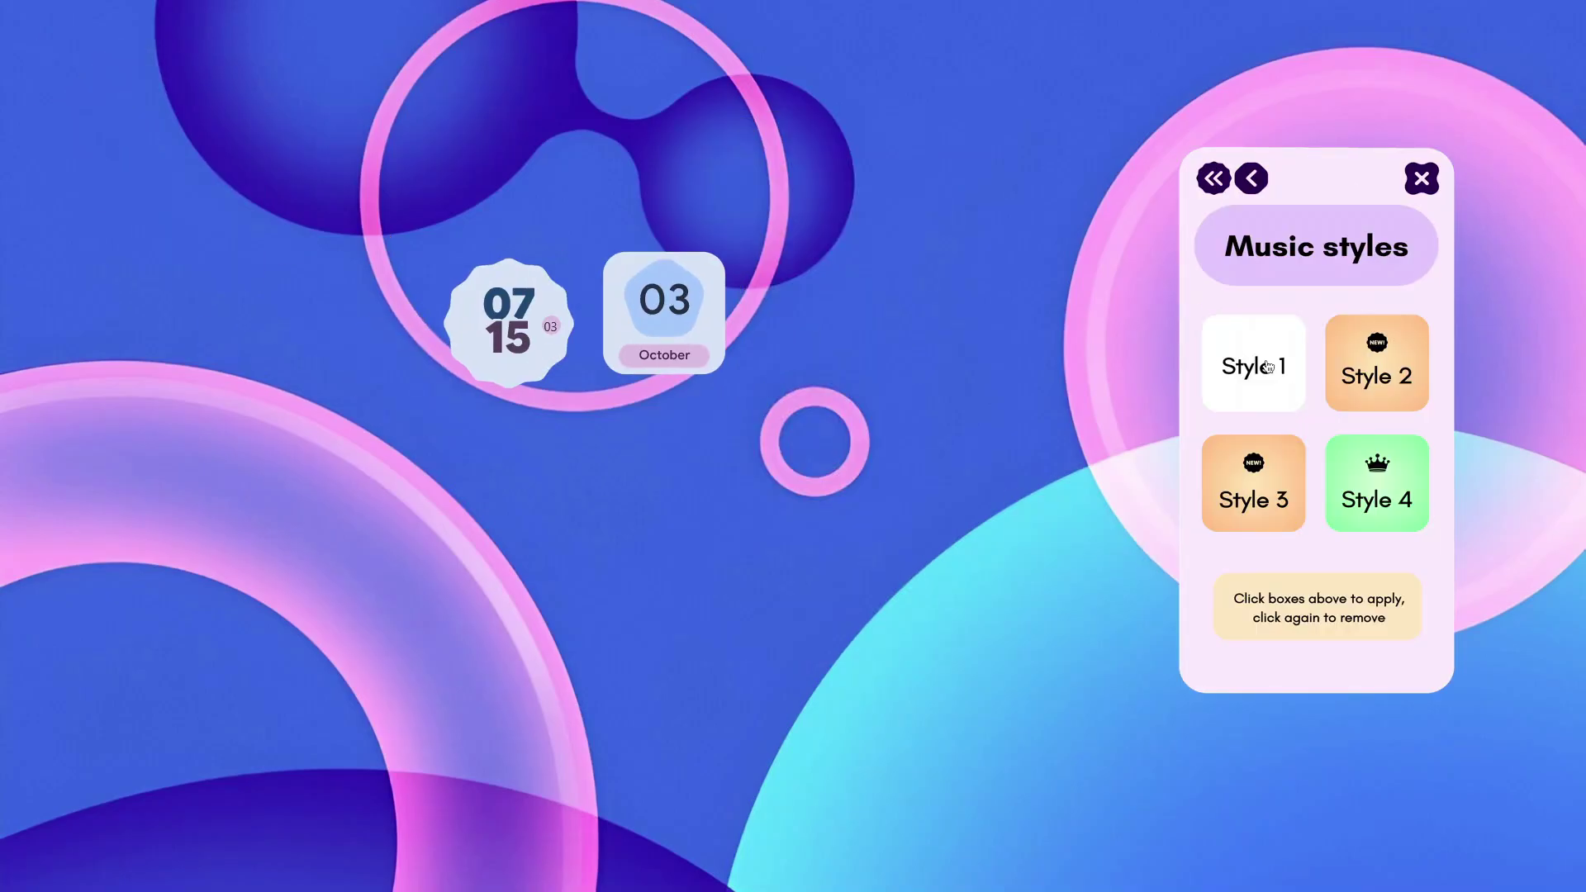
pyautogui.click(1256, 367)
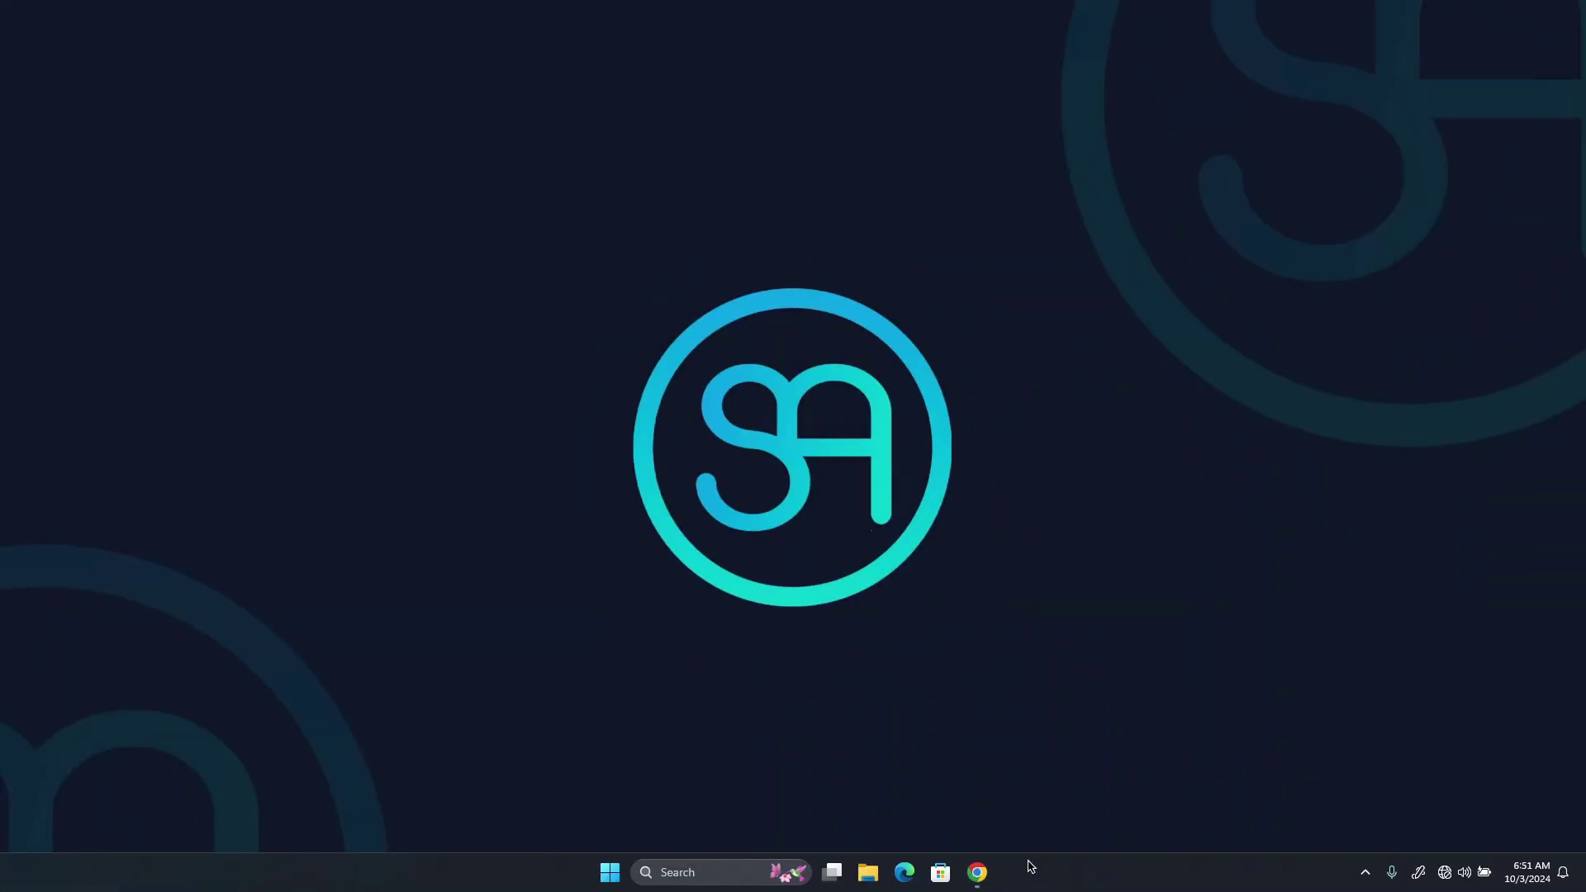
# - Download the Rainmeter 4.5.20 release installer from rainmeter.net in Chrome
pyautogui.click(978, 873)
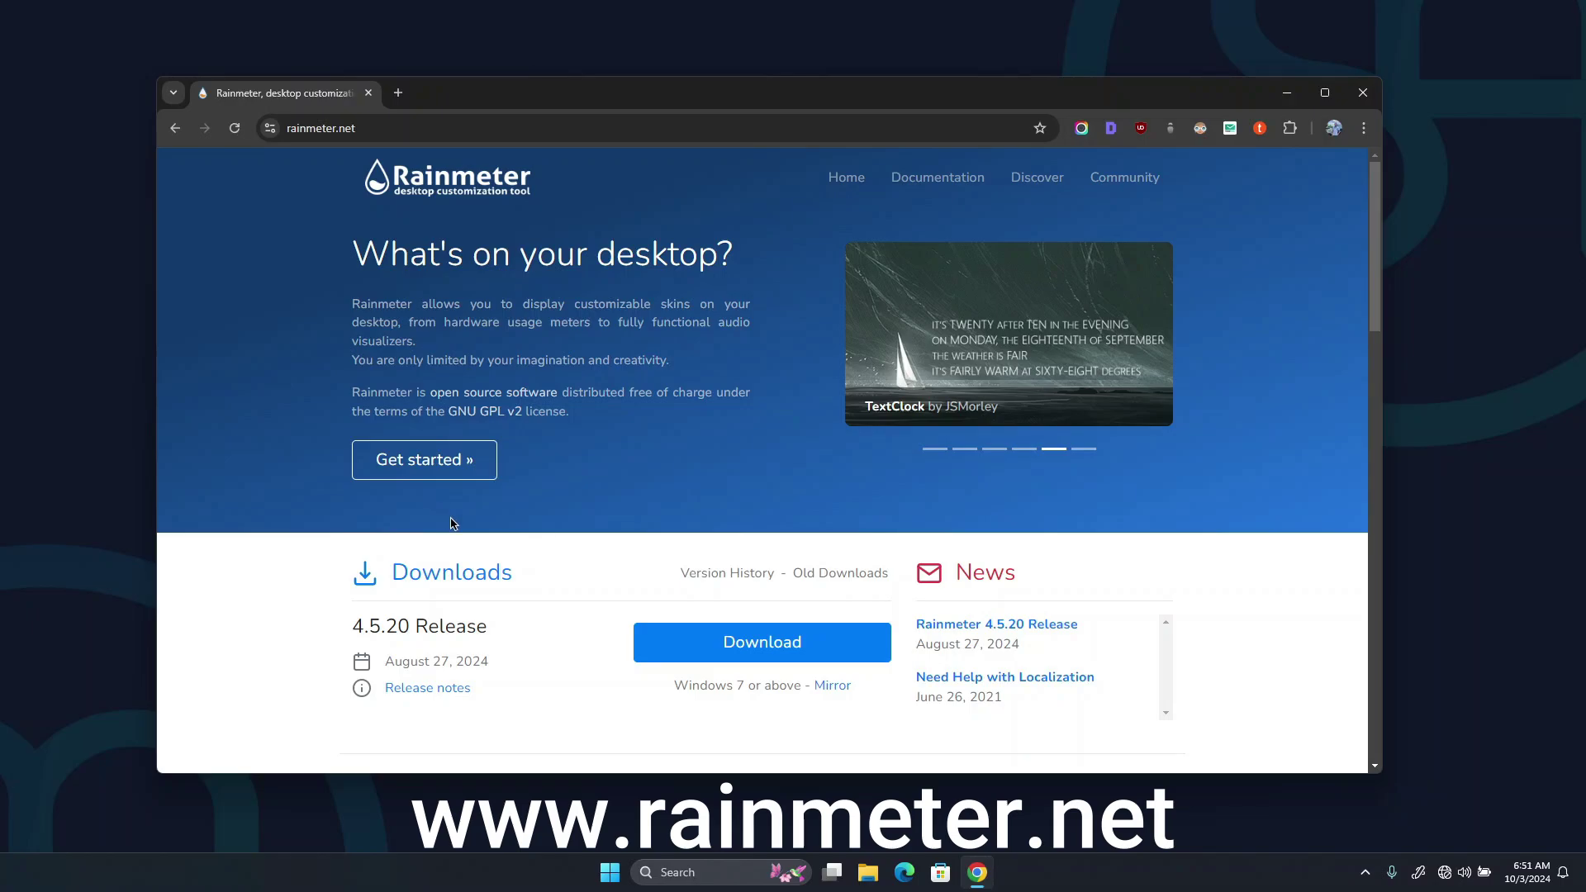
pyautogui.click(754, 642)
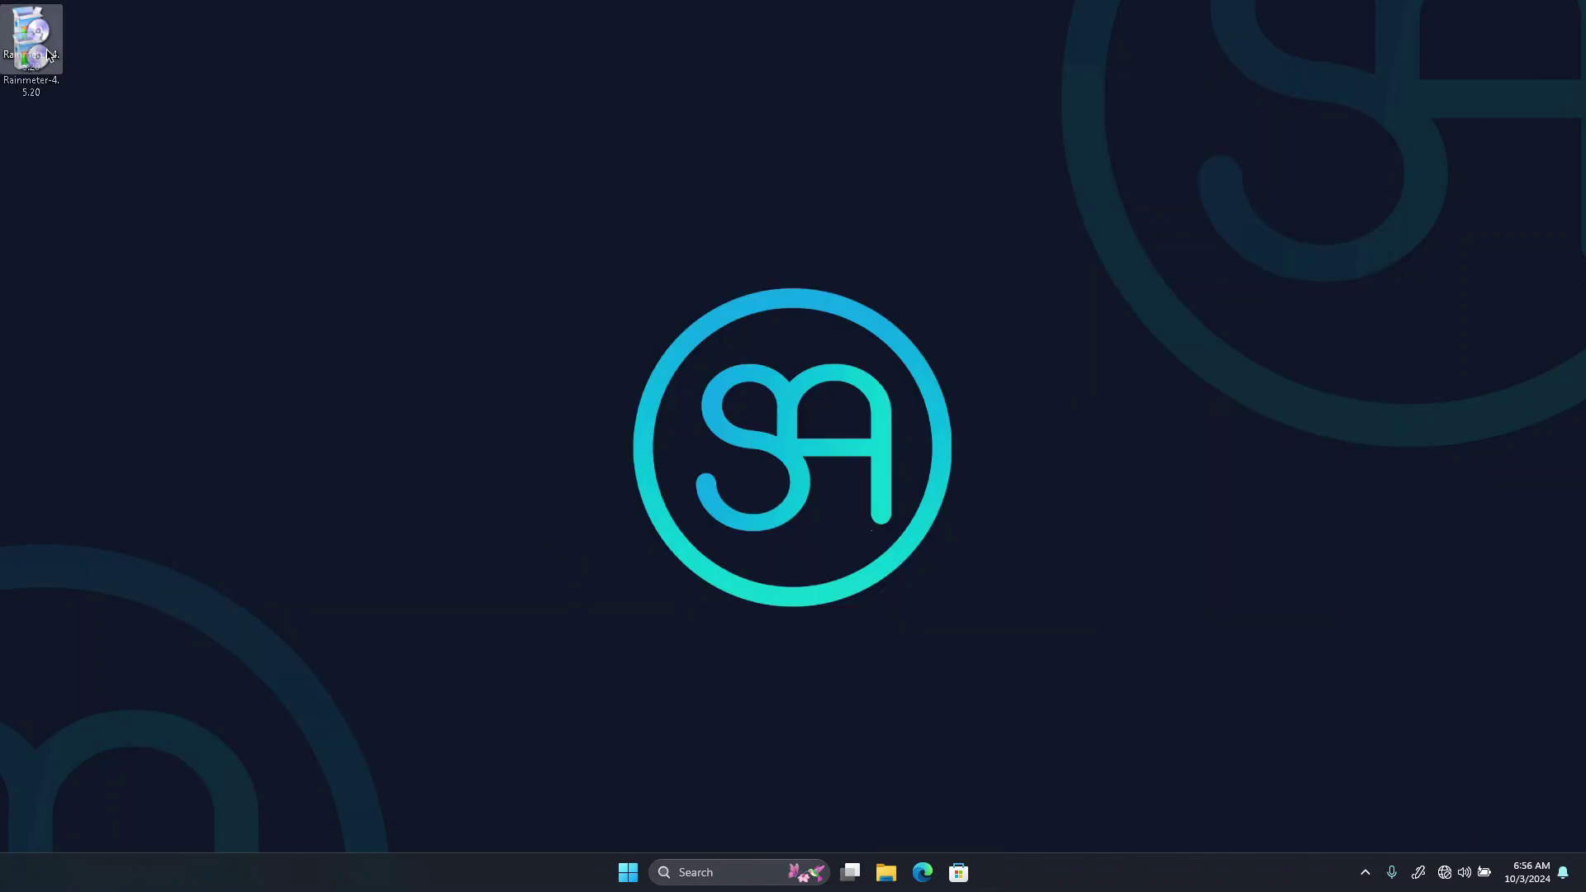
# - Run the Rainmeter installer from the desktop in English, do a standard installation, and finish with Run Rainmeter enabled
pyautogui.doubleClick(38, 37)
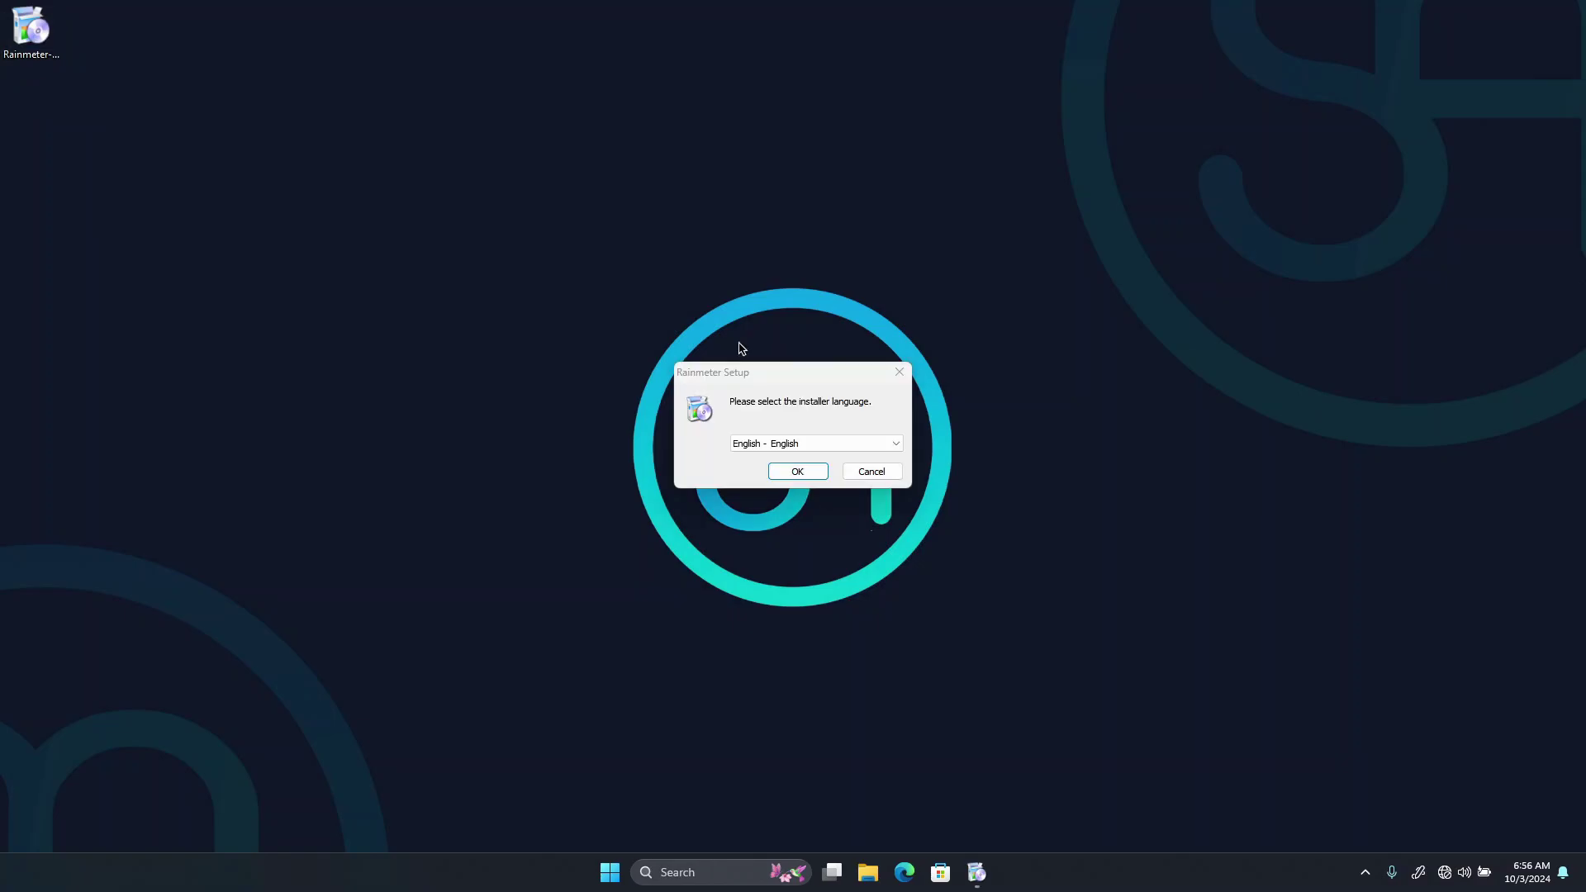
pyautogui.click(783, 476)
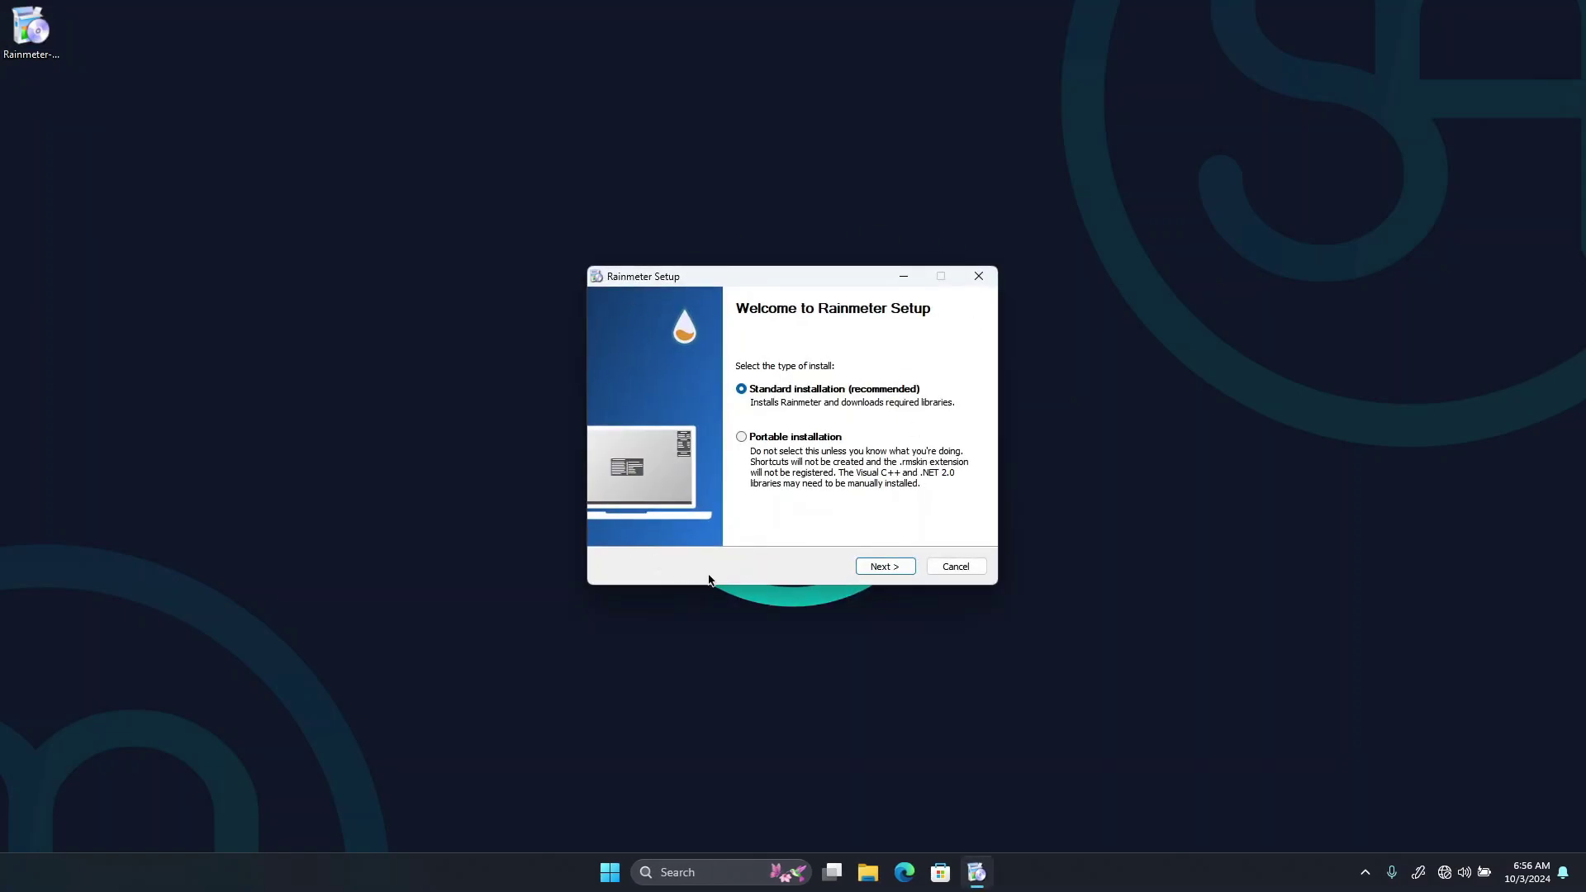
pyautogui.click(876, 566)
pyautogui.click(887, 566)
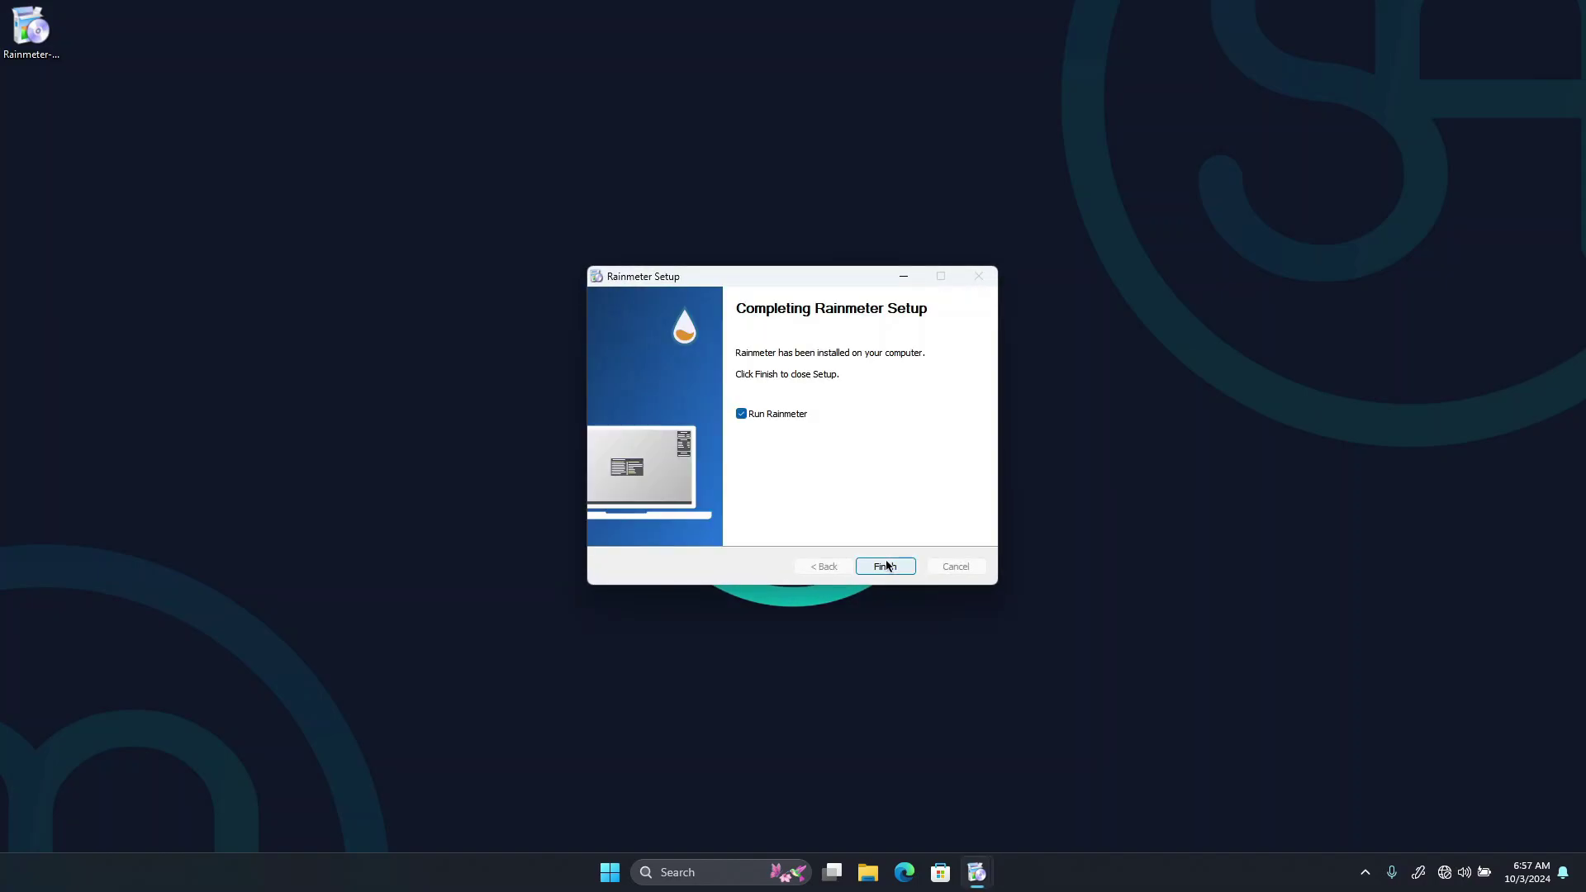
pyautogui.click(885, 567)
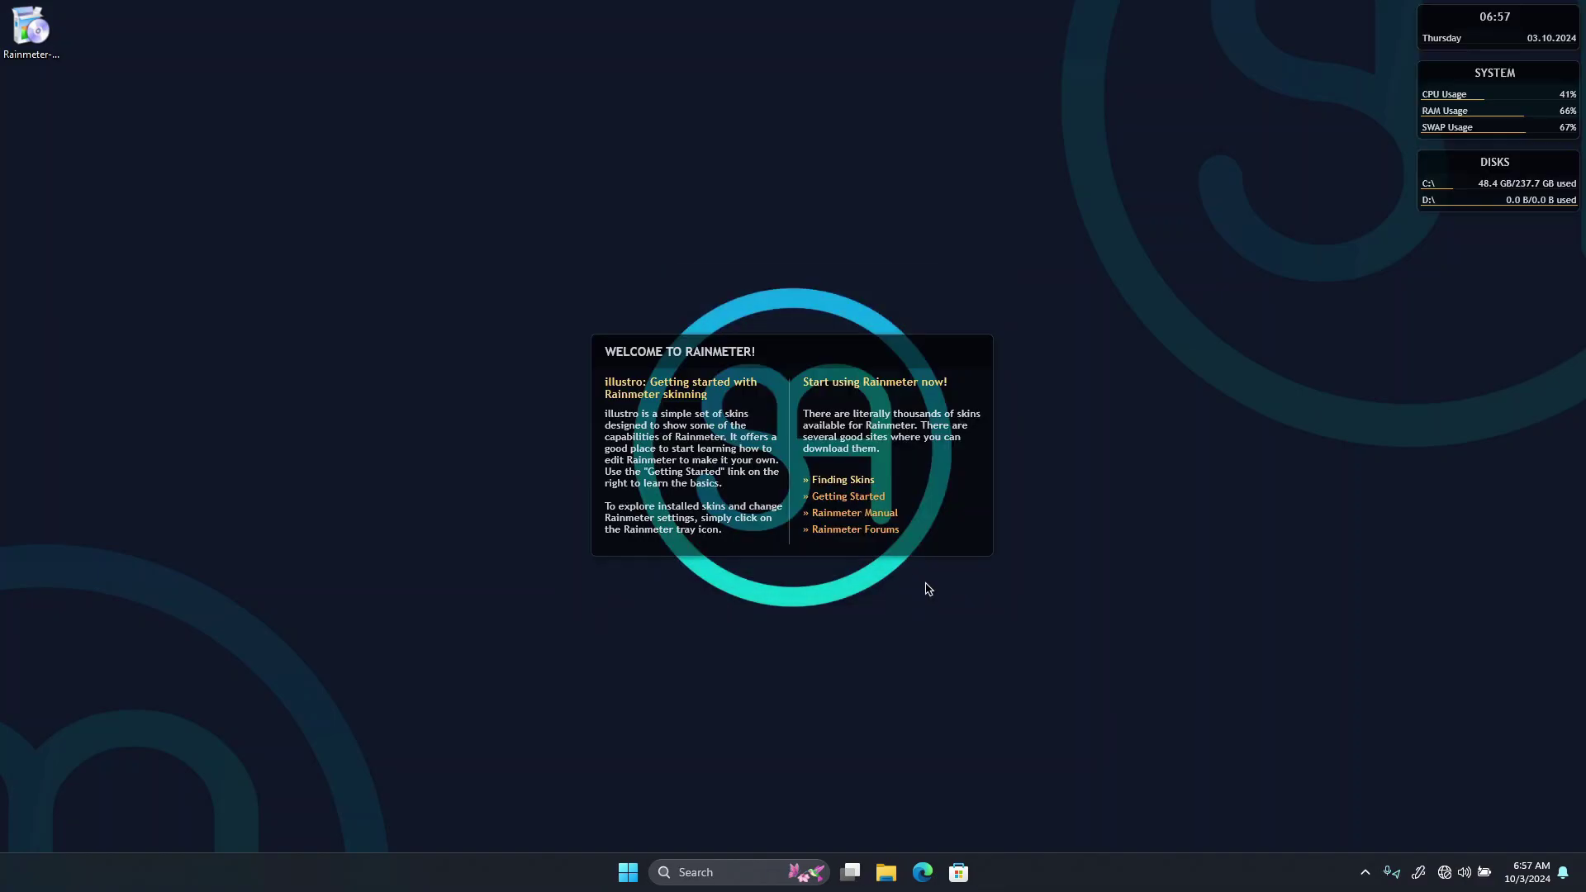
# - Unload Rainmeter's default illustro skins from the desktop, including the Welcome, Disks and System skins
pyautogui.rightClick(959, 514)
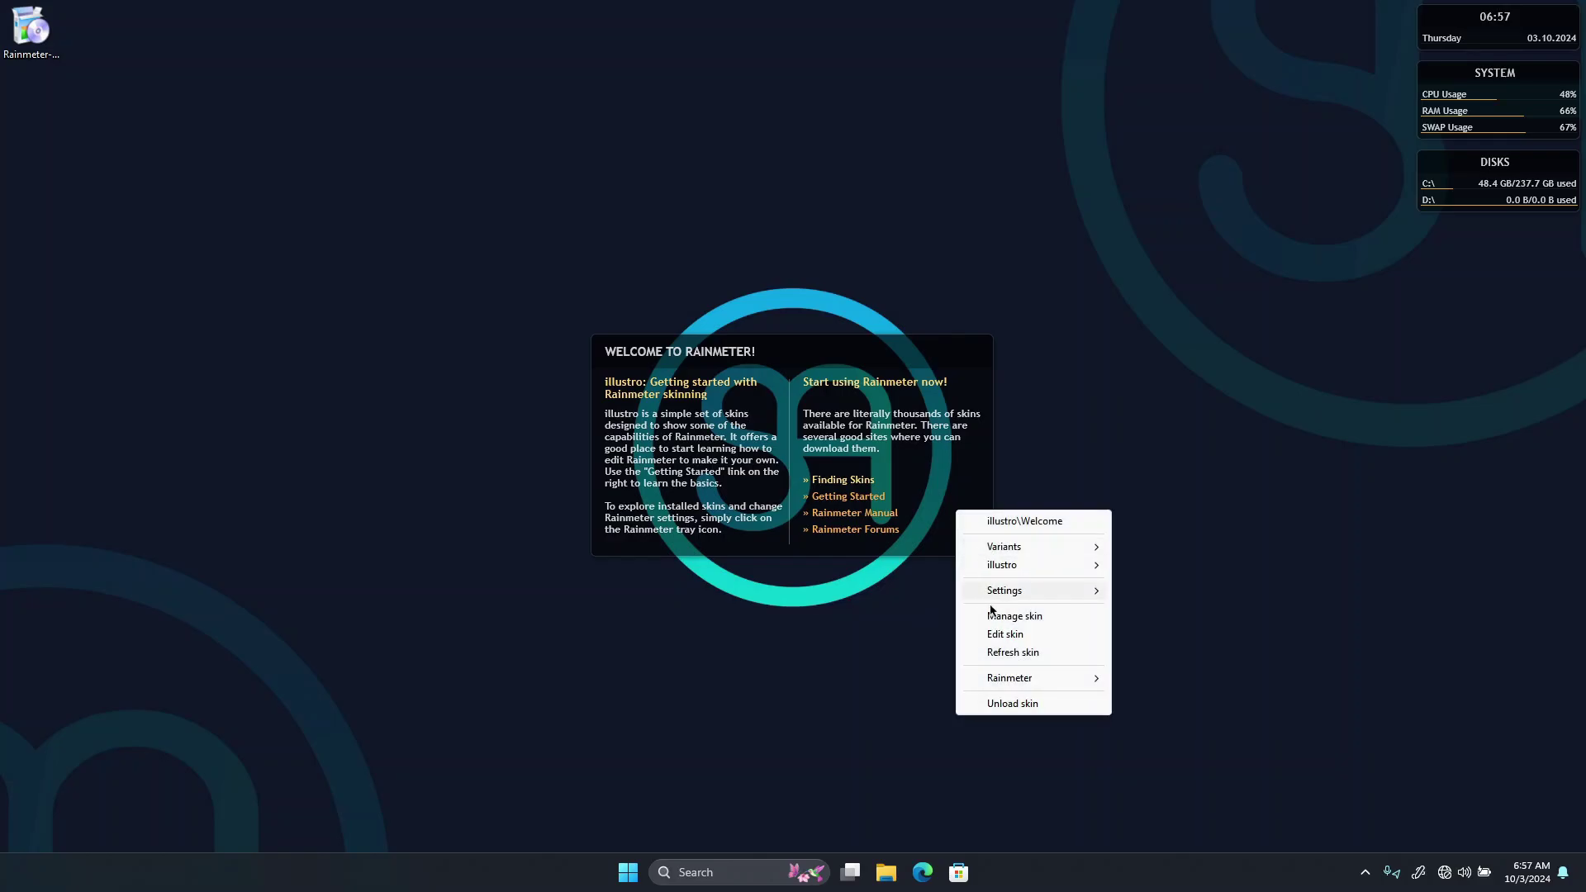
pyautogui.click(1028, 704)
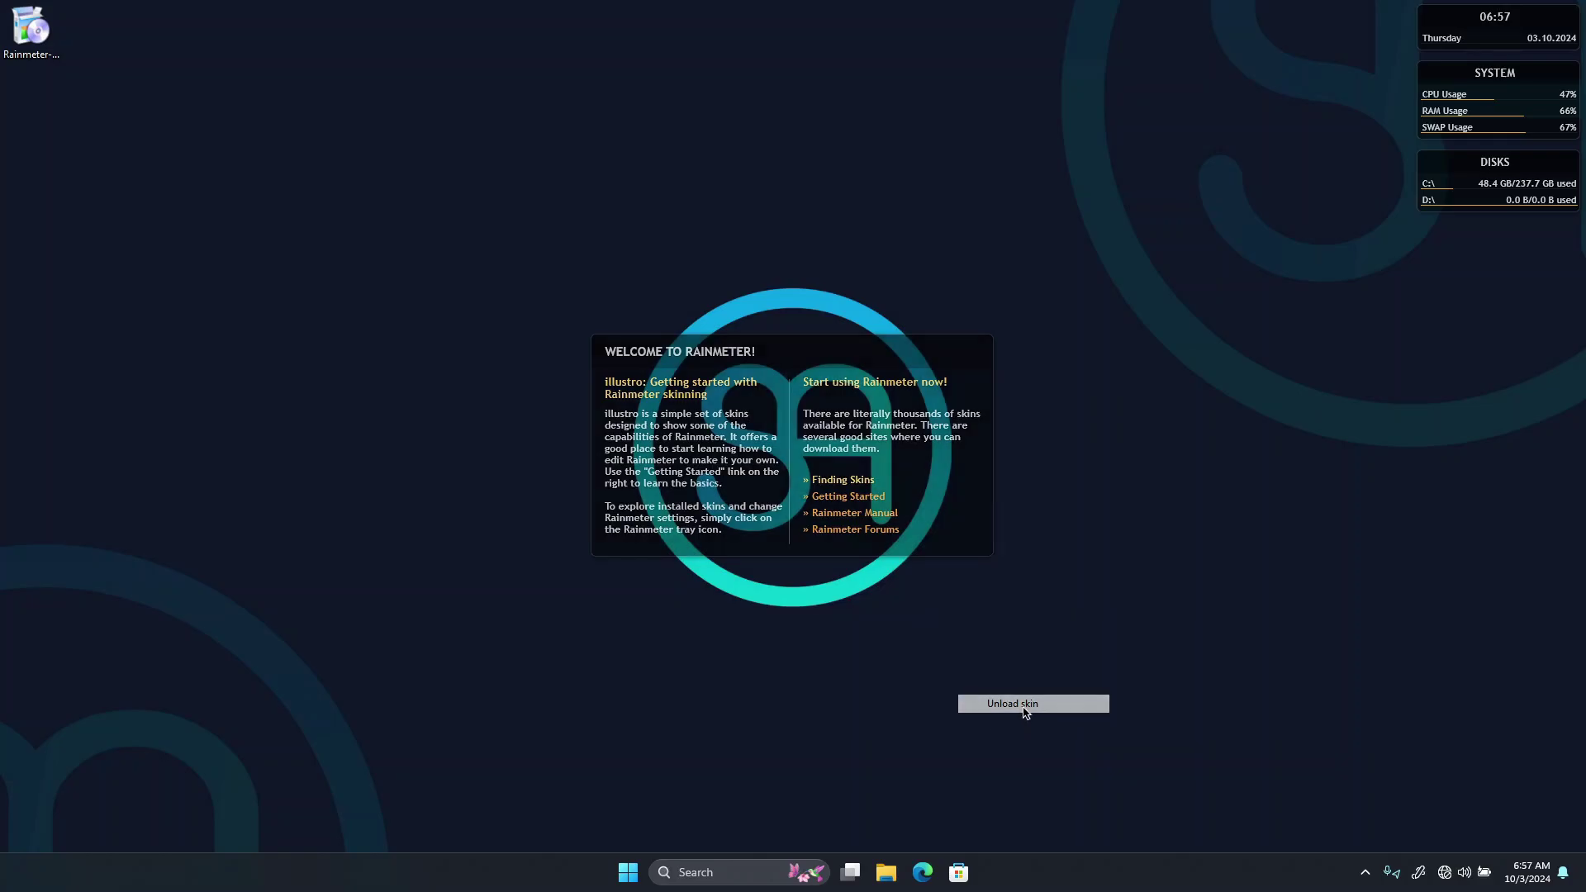
pyautogui.rightClick(1467, 208)
pyautogui.click(1496, 399)
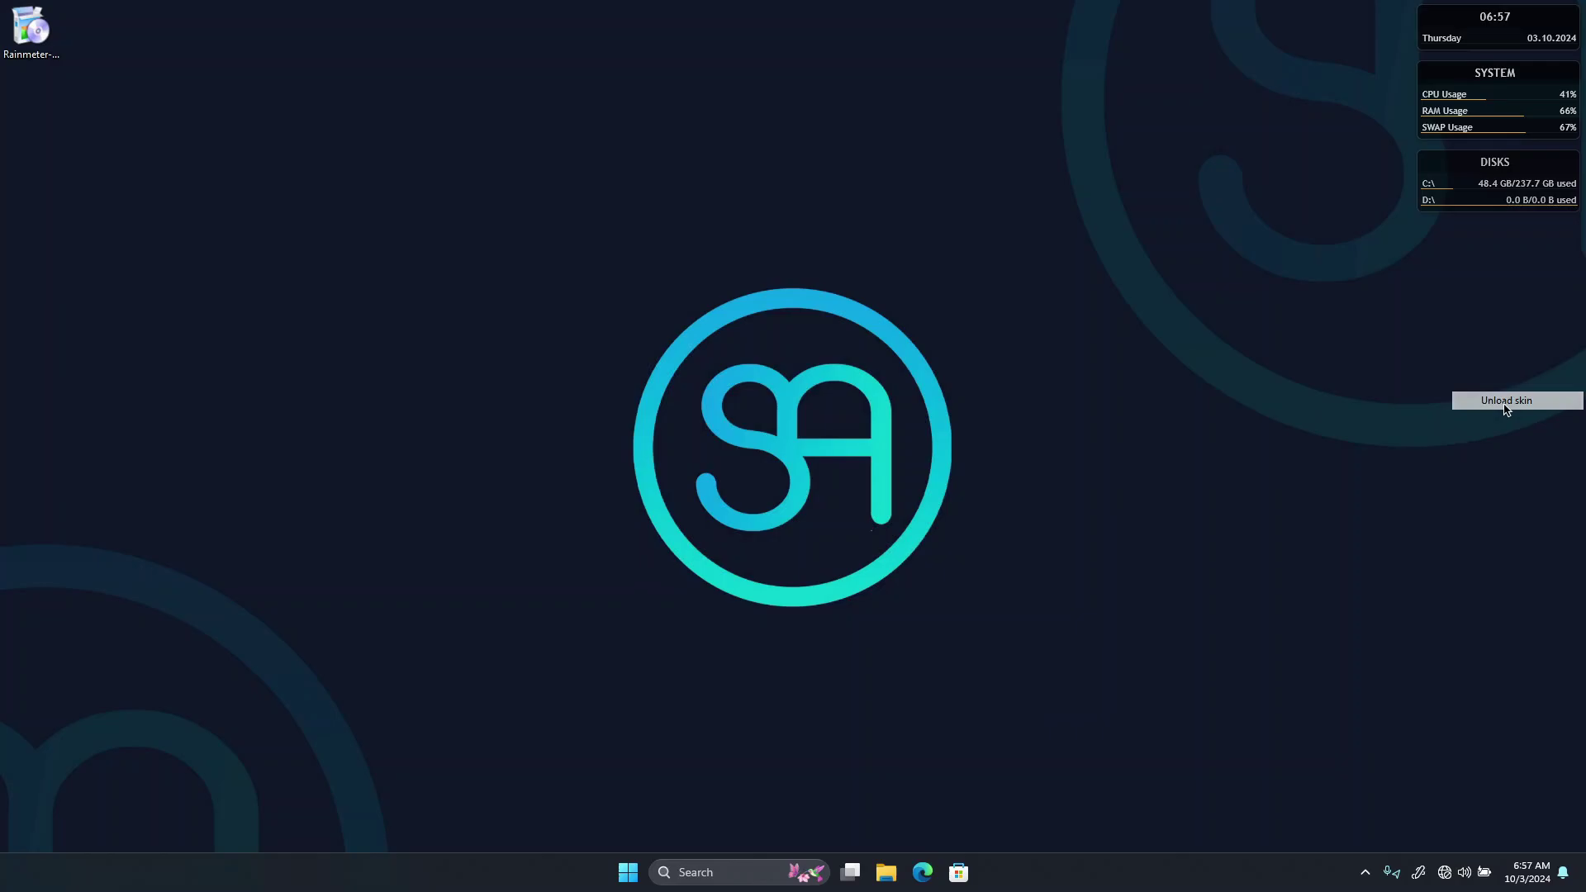
pyautogui.rightClick(1494, 113)
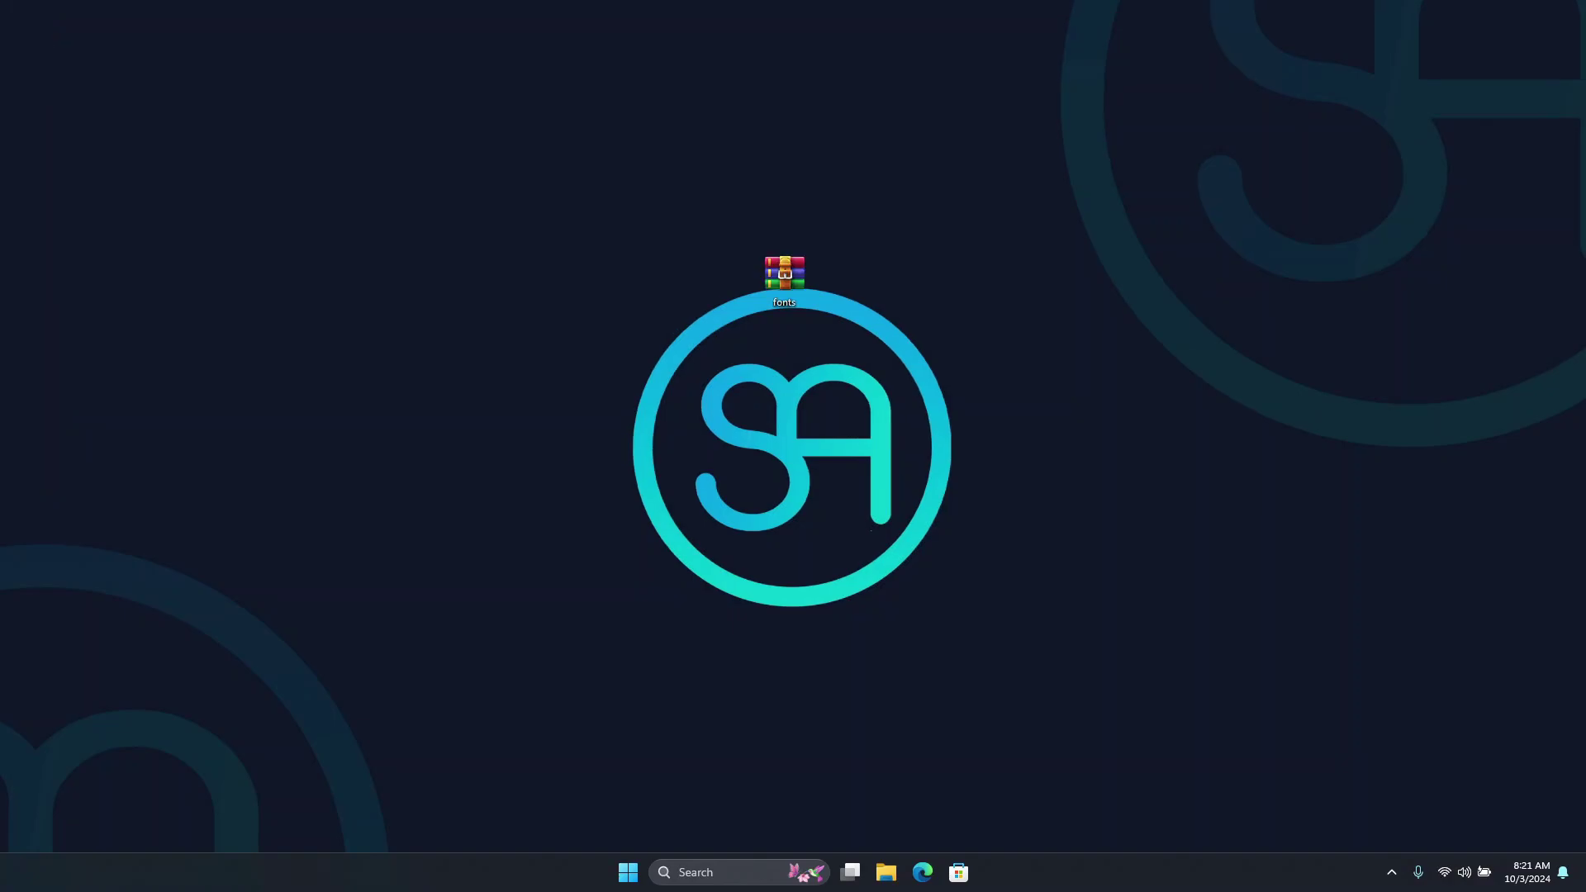
# - Extract the fonts archive to a fonts folder on the desktop using WinRAR
pyautogui.rightClick(800, 296)
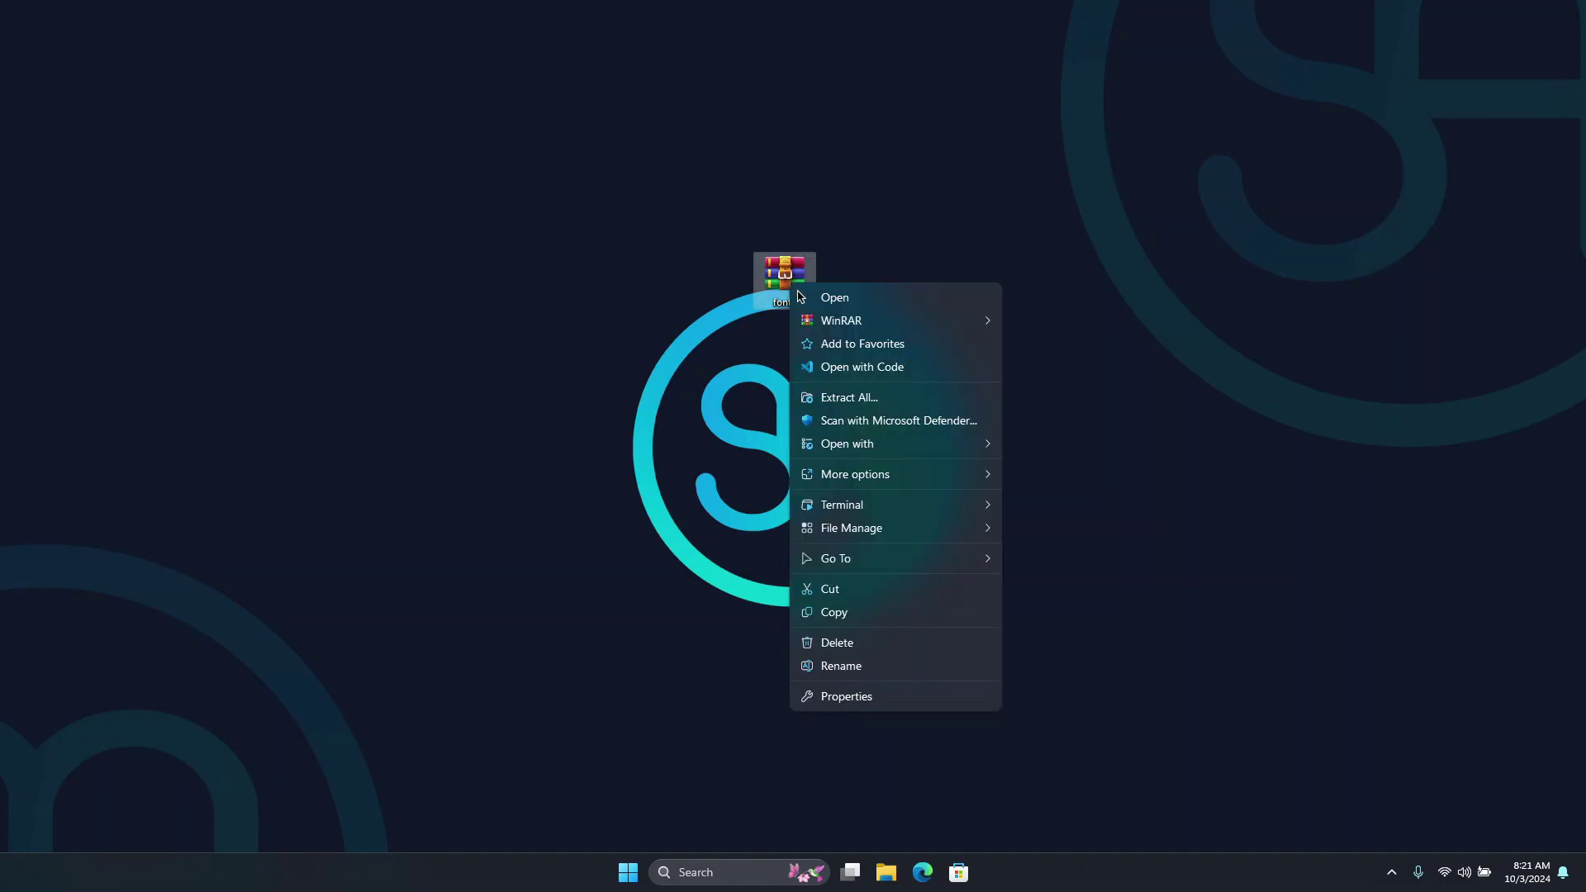
pyautogui.moveTo(947, 322)
pyautogui.click(1061, 369)
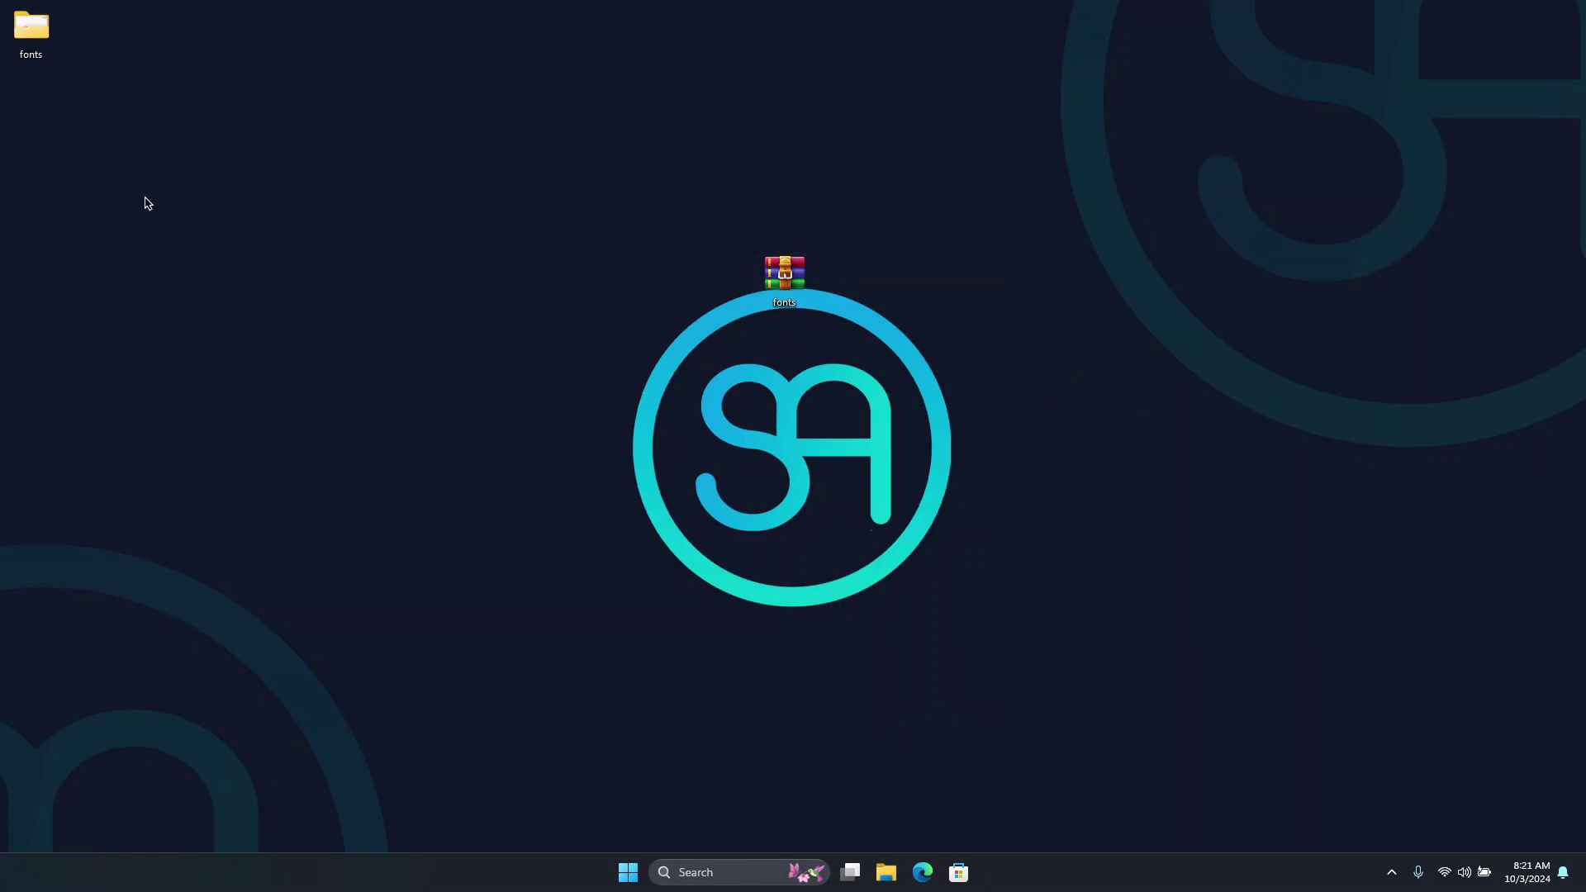
# - Open the extracted fonts folder and install all the font files in it
pyautogui.doubleClick(33, 32)
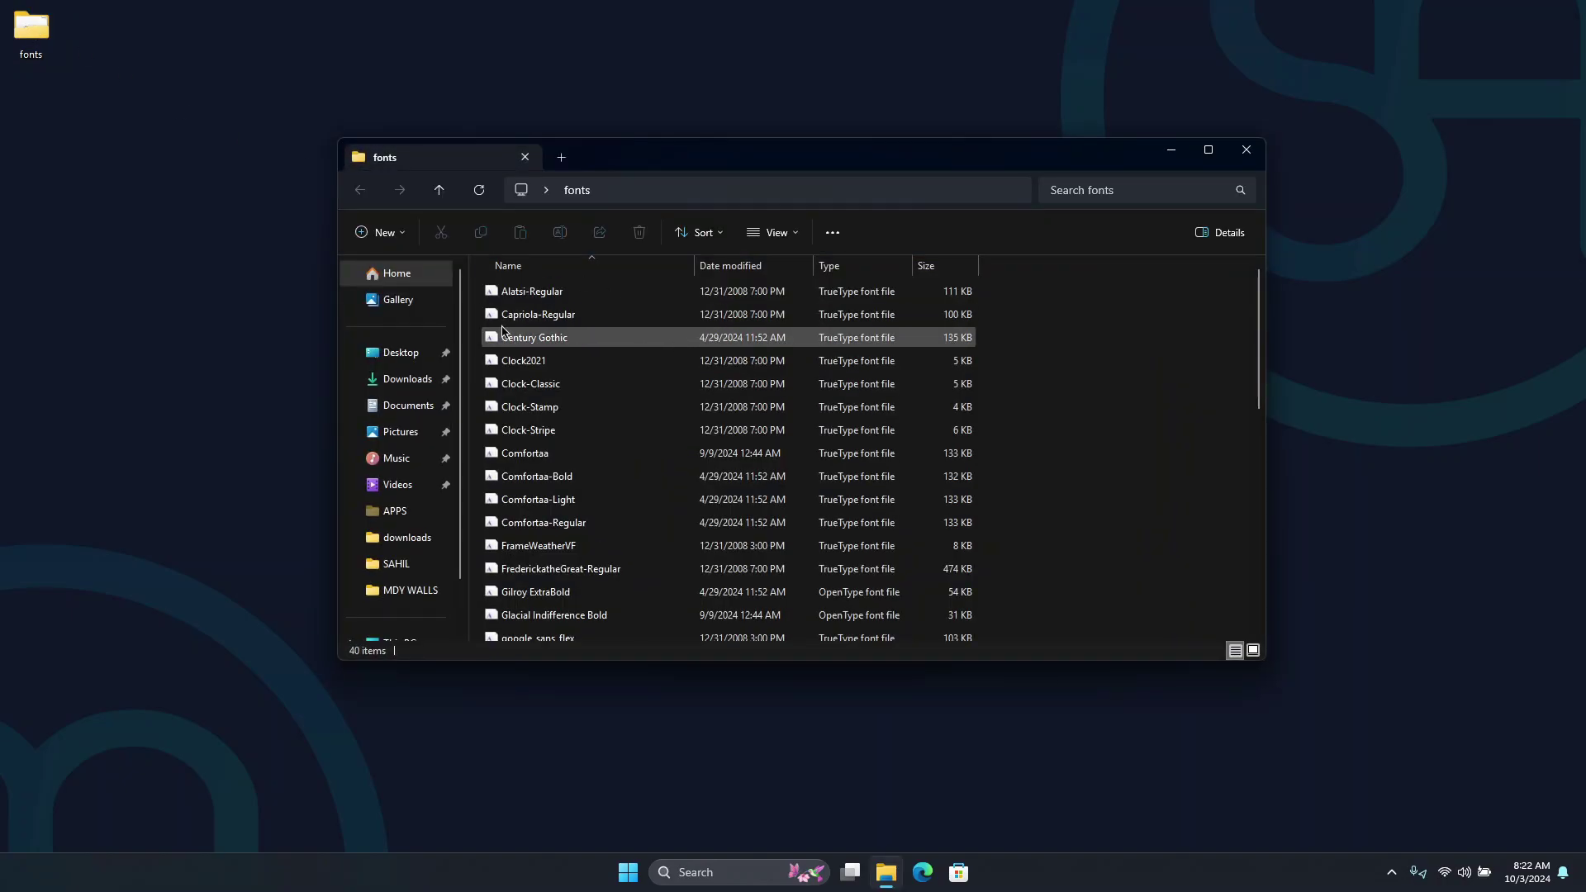
pyautogui.moveTo(481, 296); pyautogui.dragTo(806, 712)
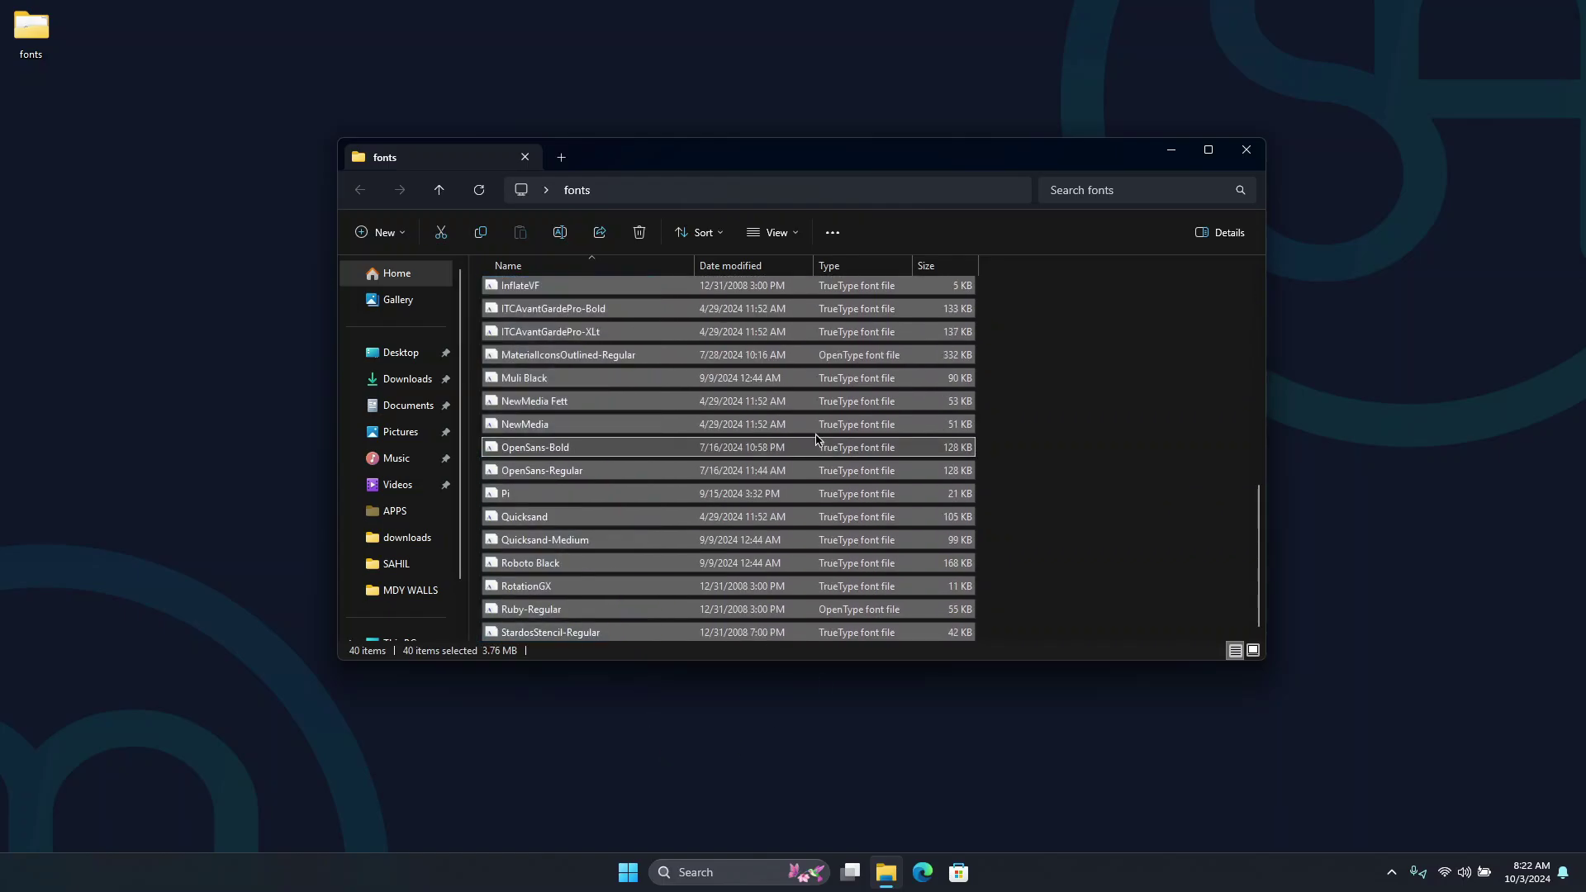
pyautogui.rightClick(729, 424)
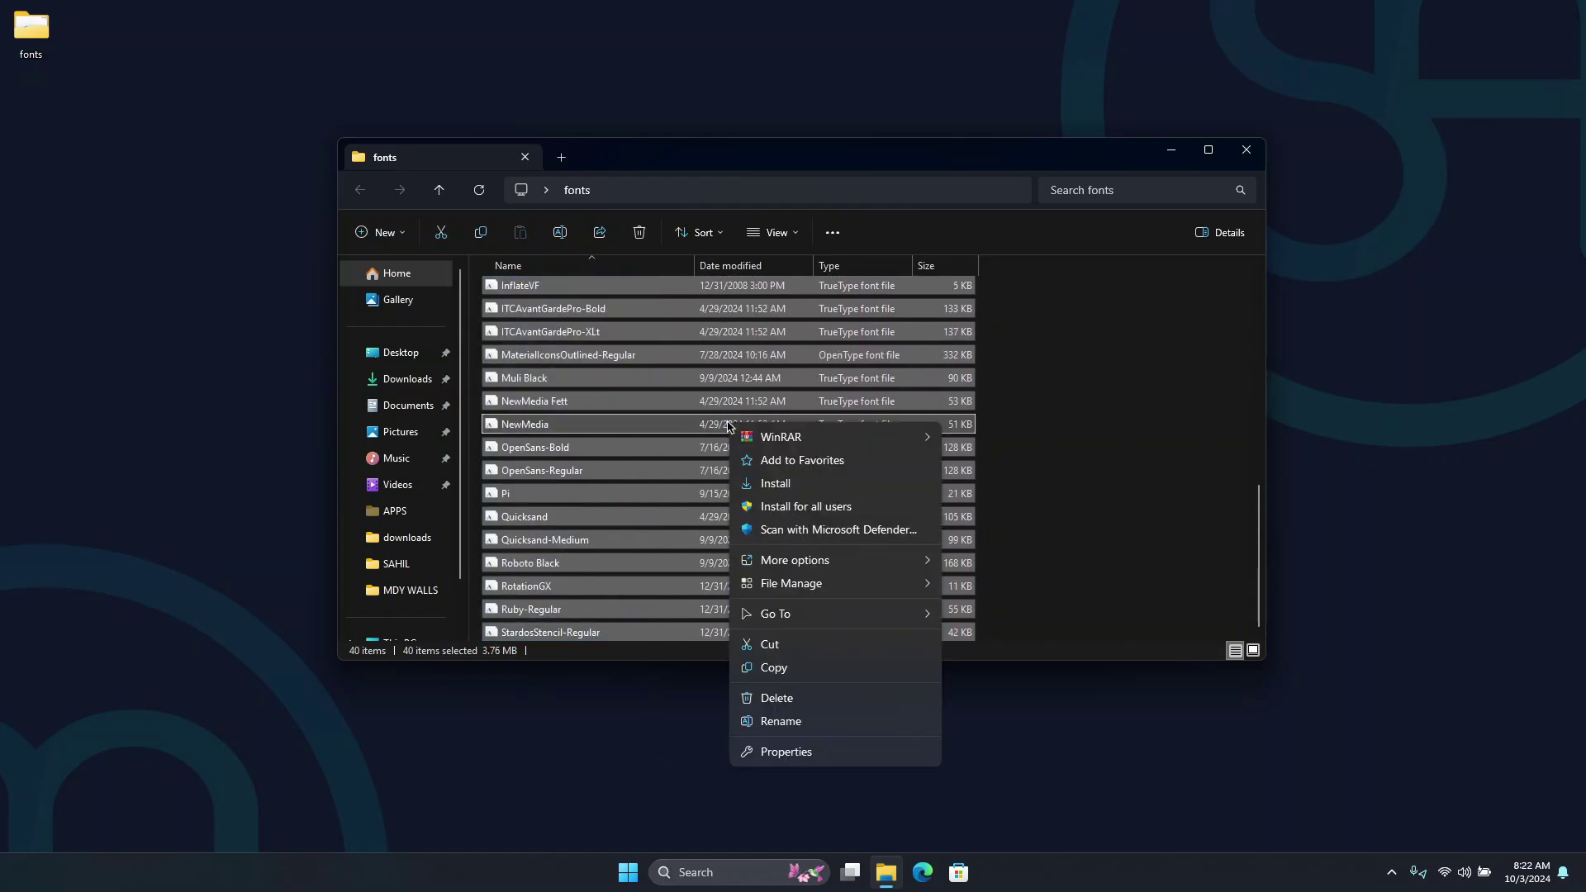
pyautogui.click(780, 494)
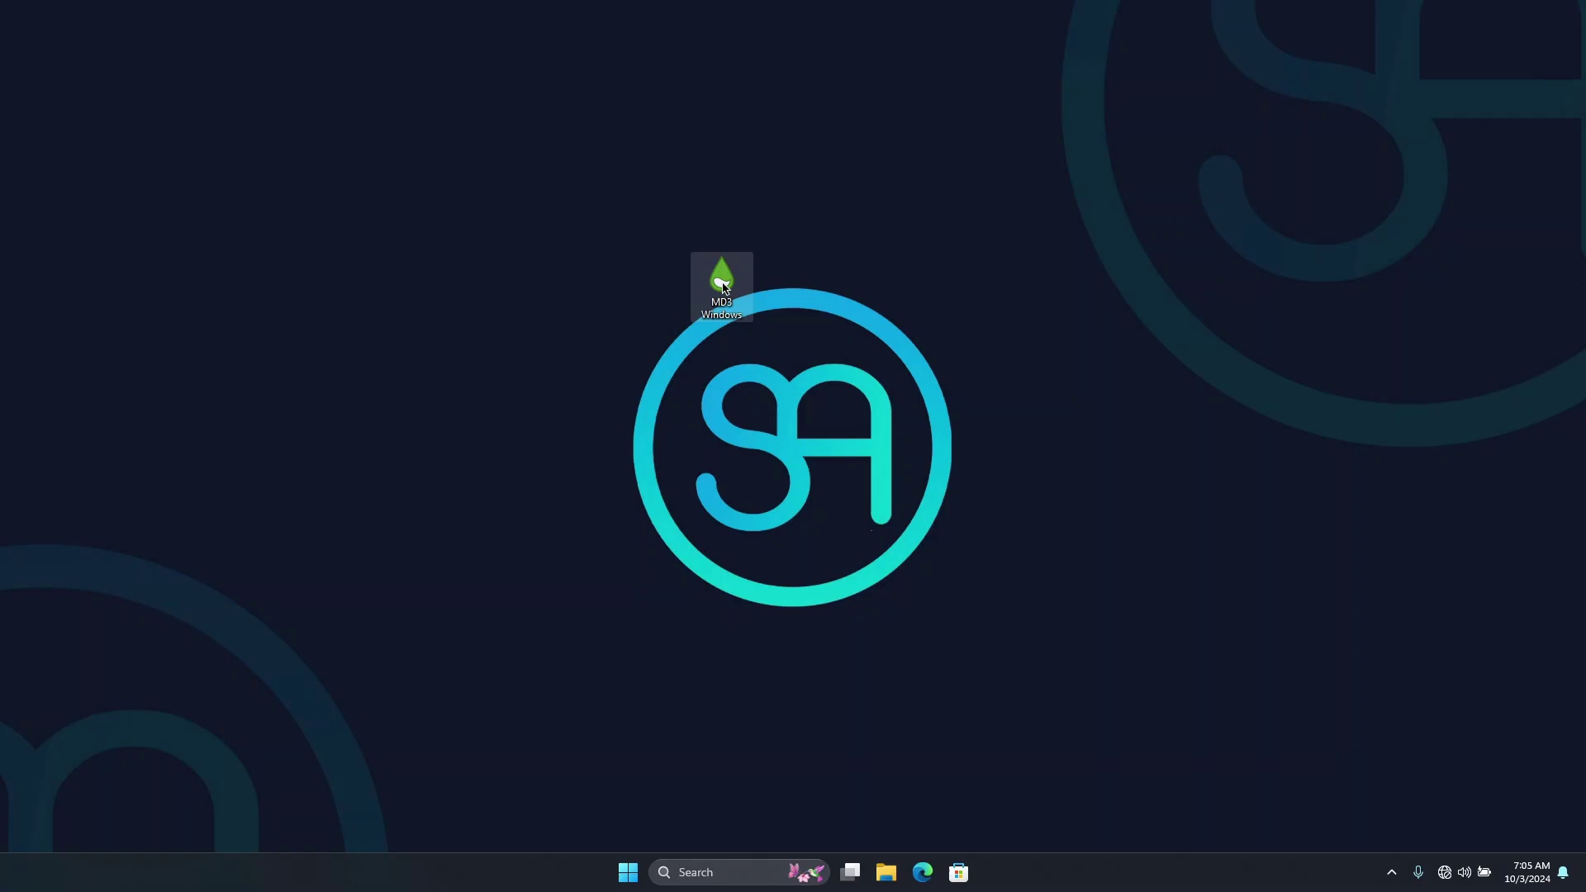
# - Install the MD3 Windows skin package with Backlight.dll, Chameleon.dll, MeterialYou.dll and WebNowPlaying.dll included and its skins loaded
pyautogui.doubleClick(723, 284)
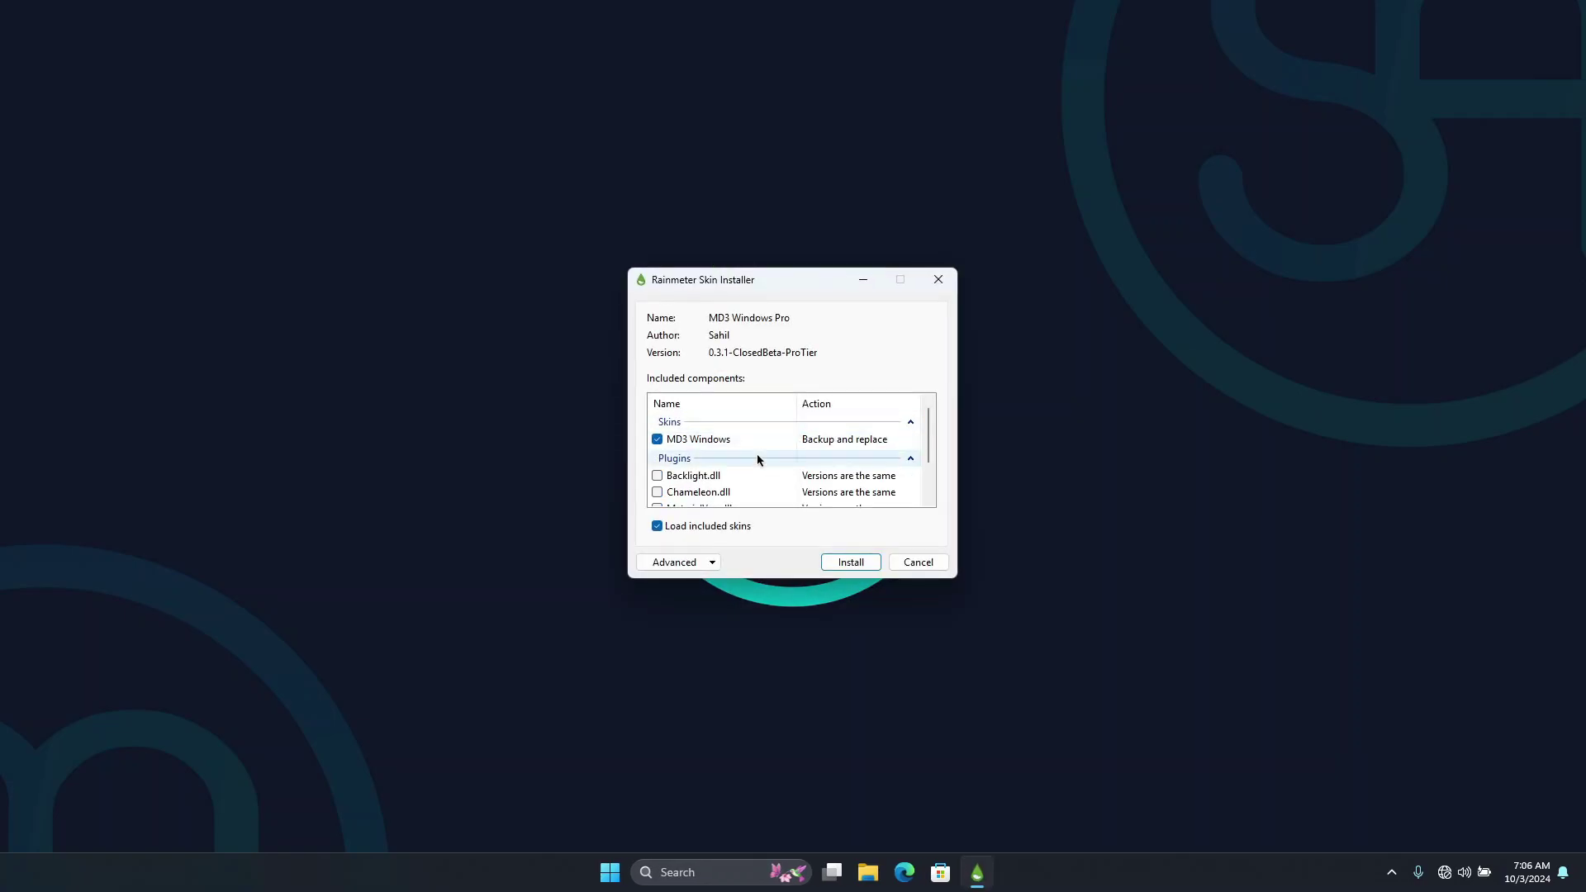
pyautogui.scroll(-3, 755, 460)
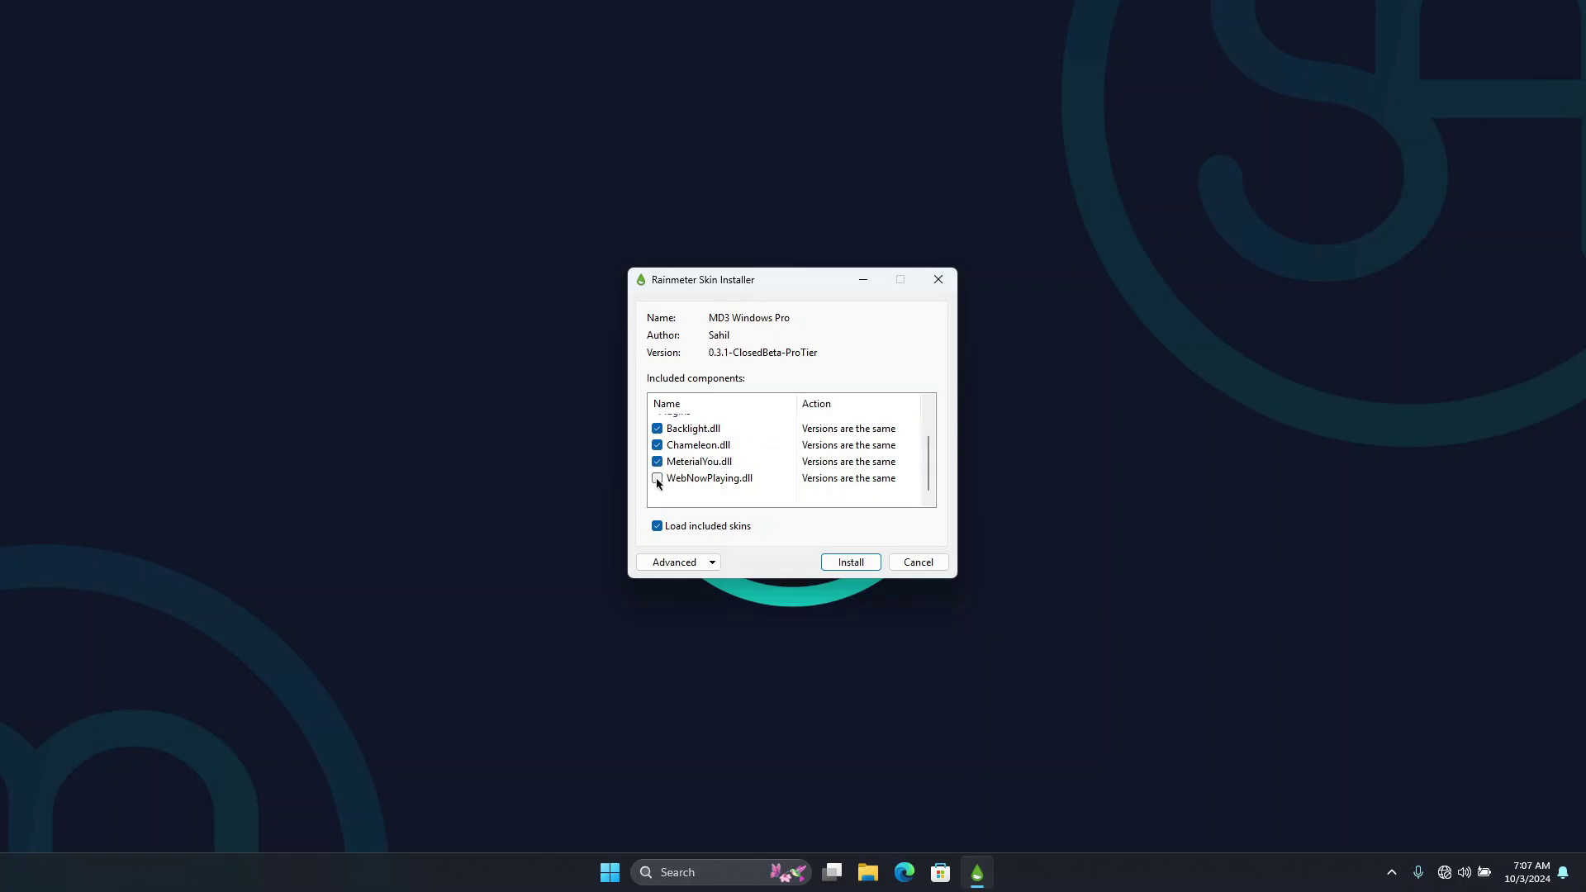
pyautogui.click(856, 562)
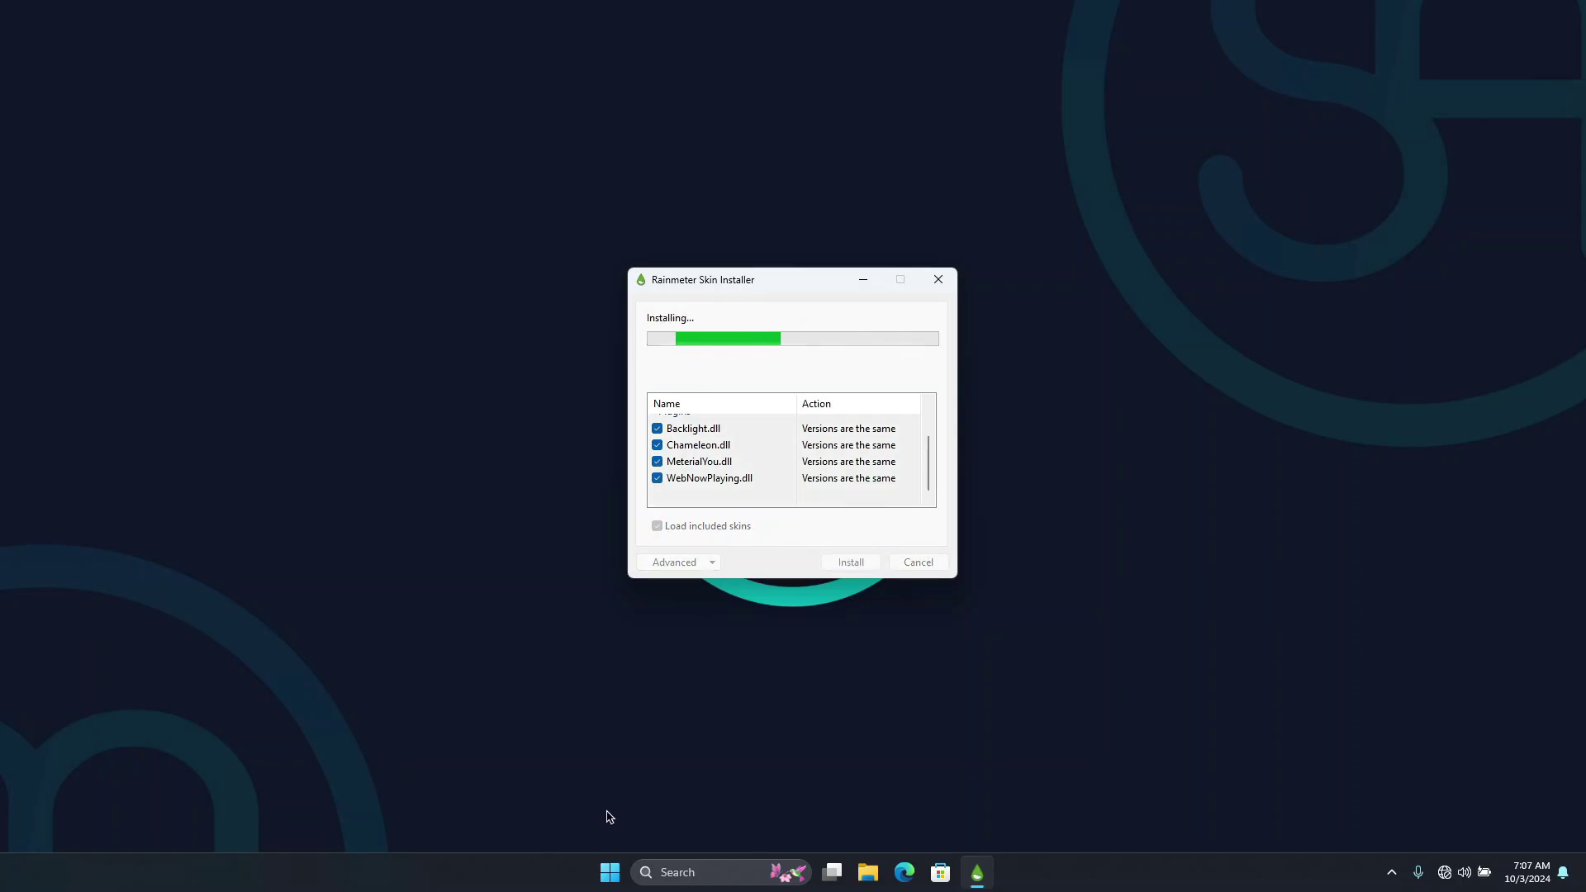
# - Open Windows Settings and look through the personalization options
pyautogui.click(609, 870)
pyautogui.click(933, 473)
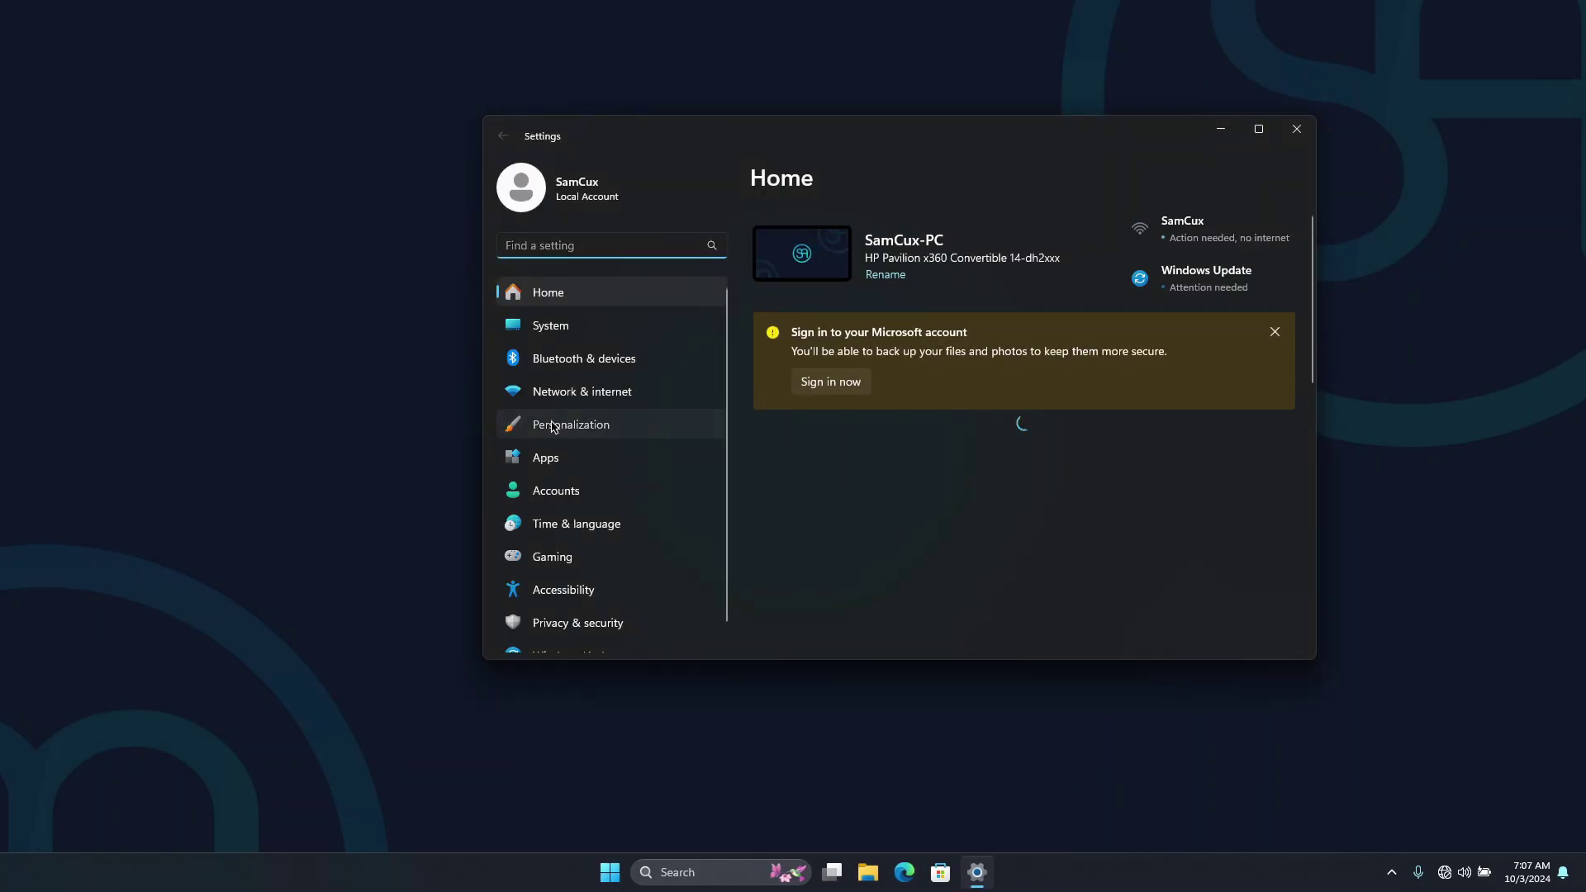
pyautogui.click(552, 427)
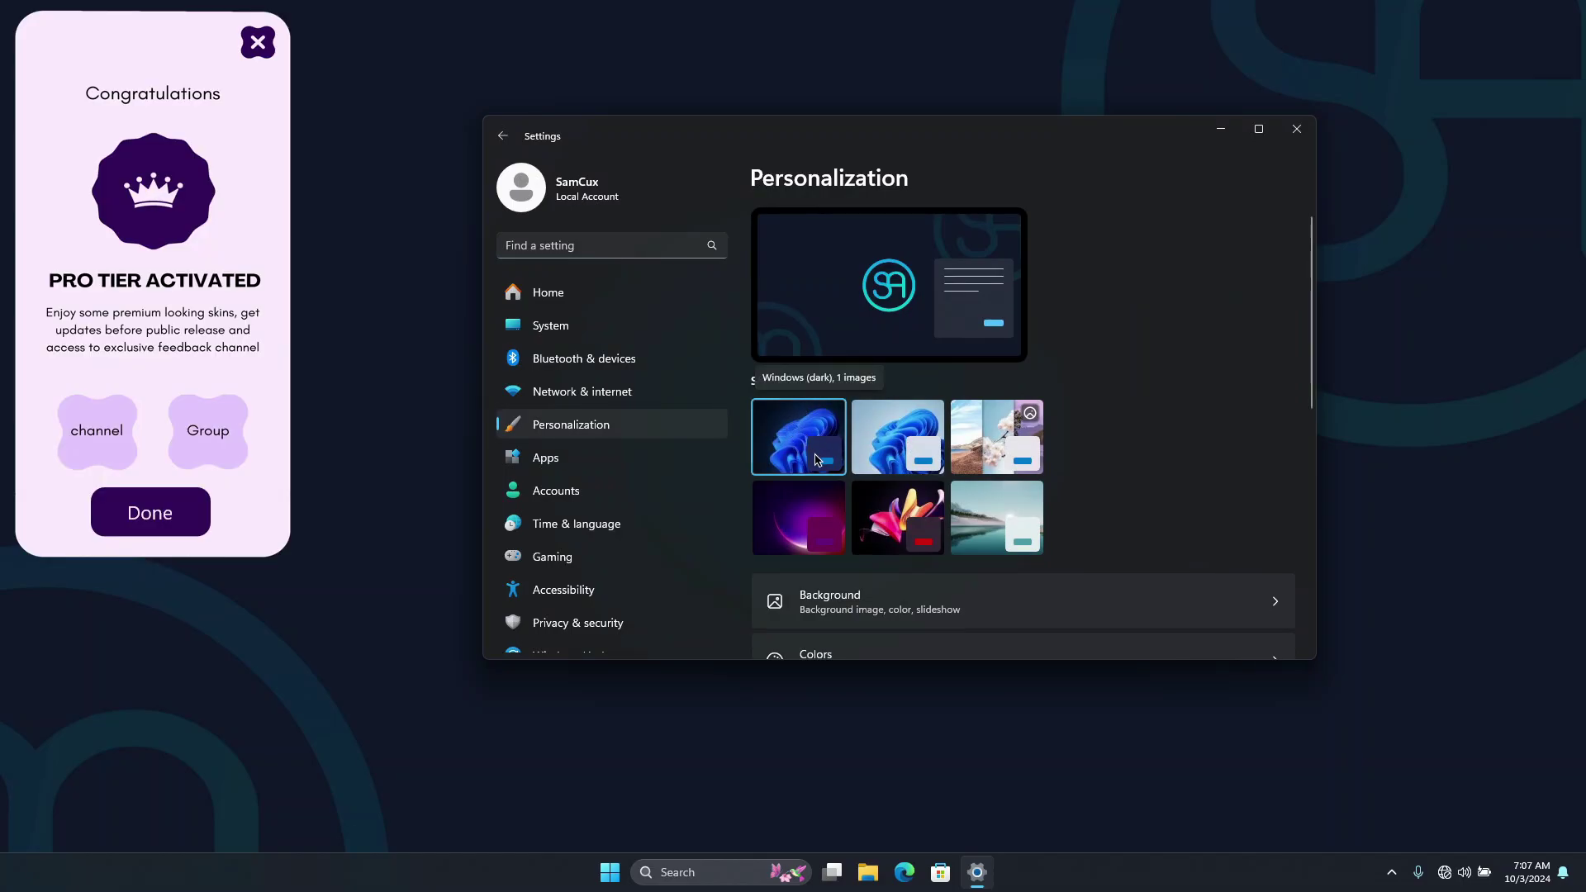
pyautogui.scroll(-2, 816, 446)
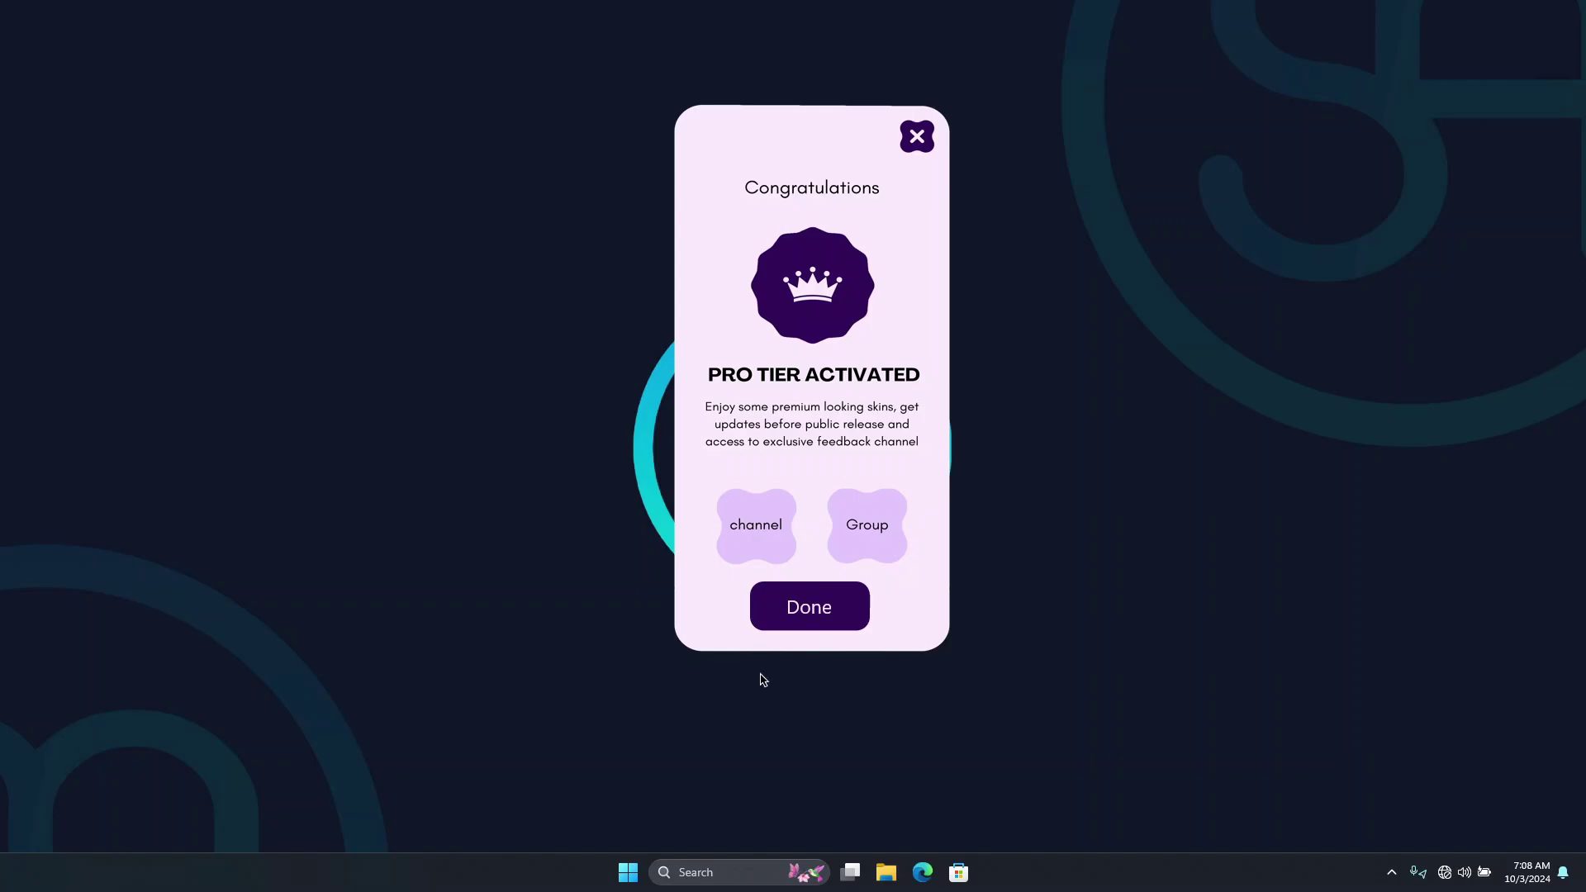
# - Dismiss the Pro tier card and look through the widgets and the taskbar and menus pages of the MD3 Windows settings
pyautogui.click(829, 610)
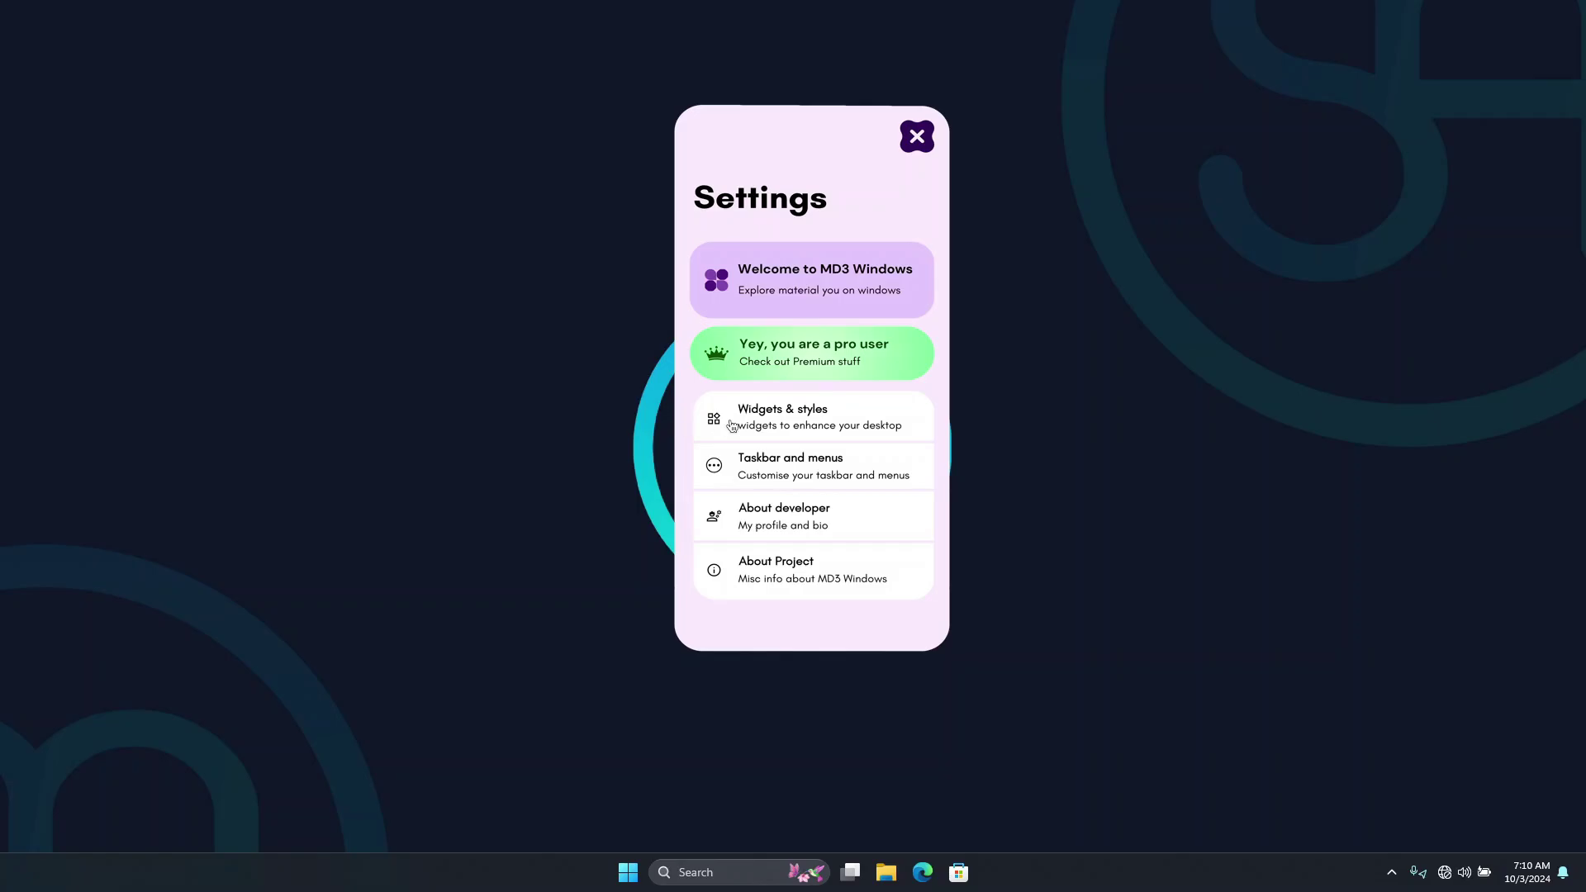
pyautogui.click(802, 417)
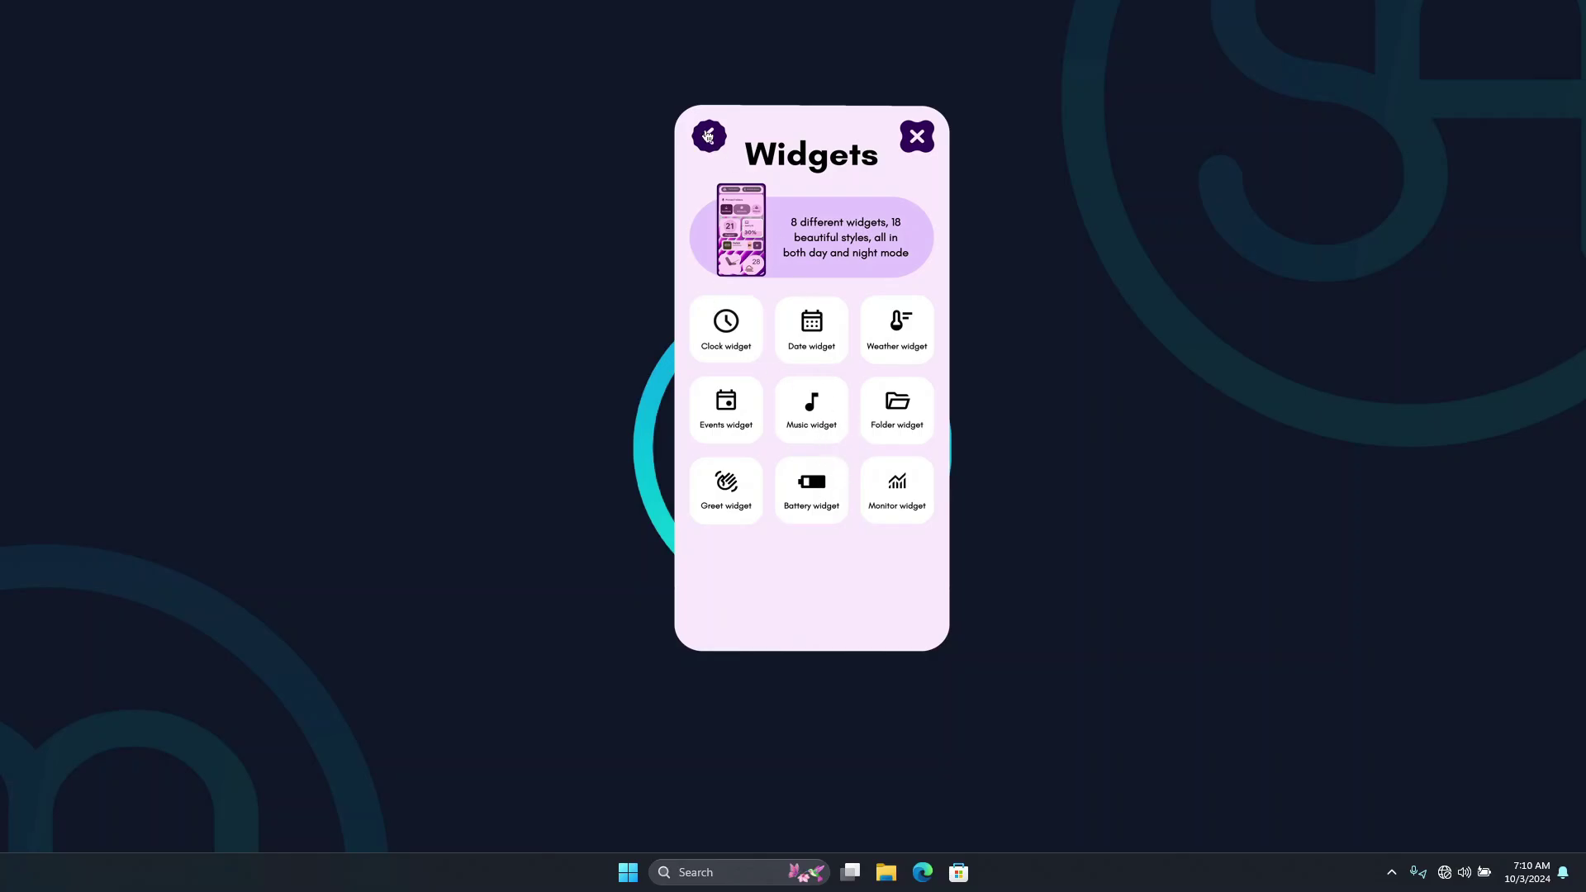
pyautogui.click(708, 137)
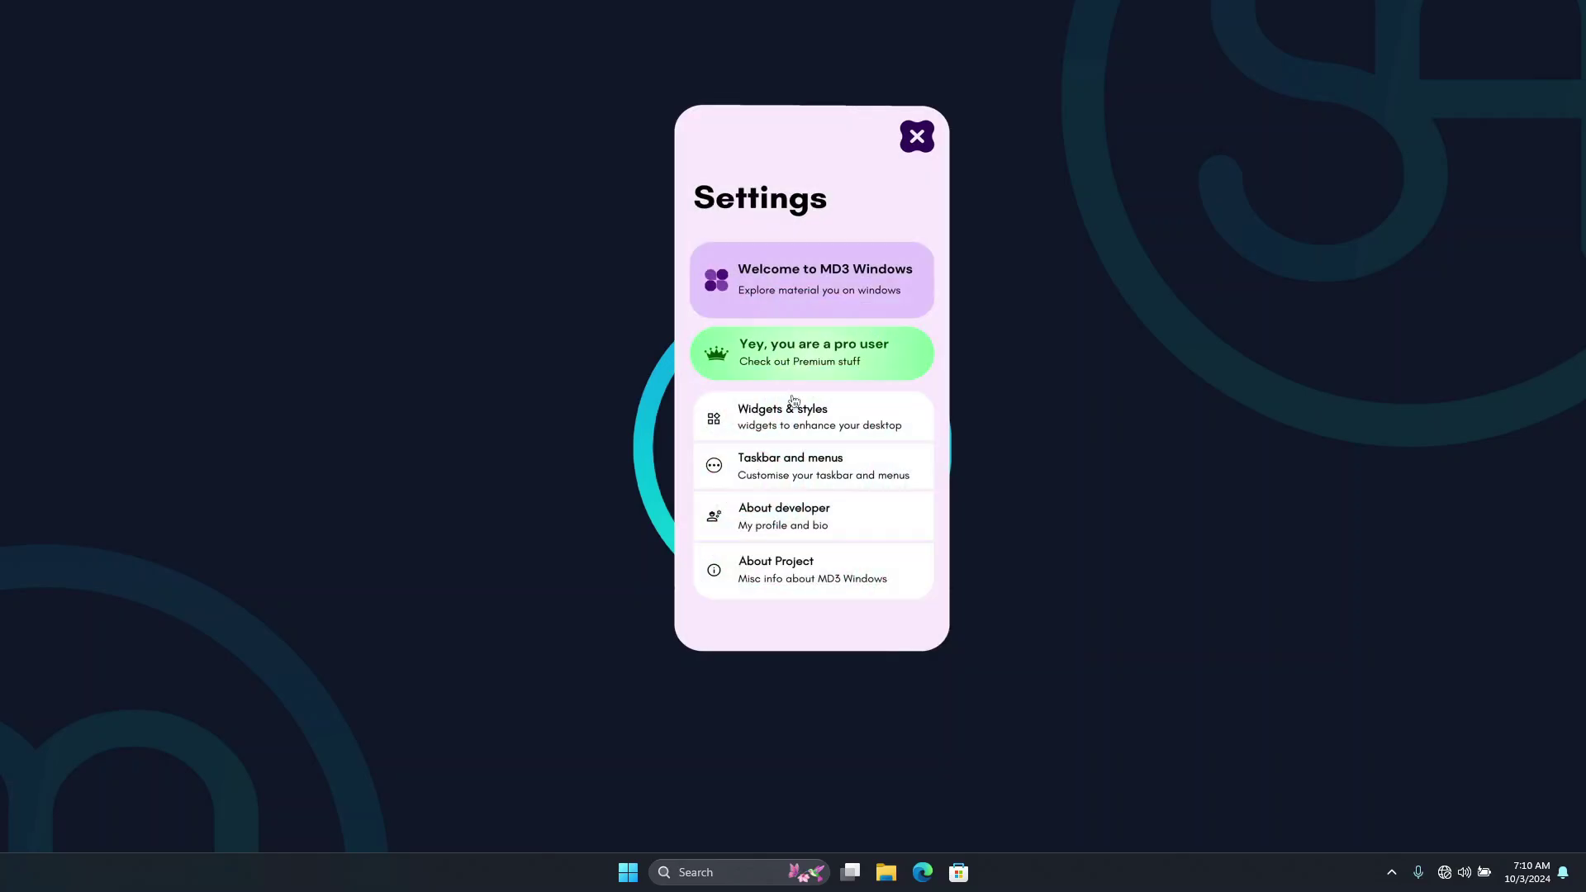
pyautogui.click(786, 474)
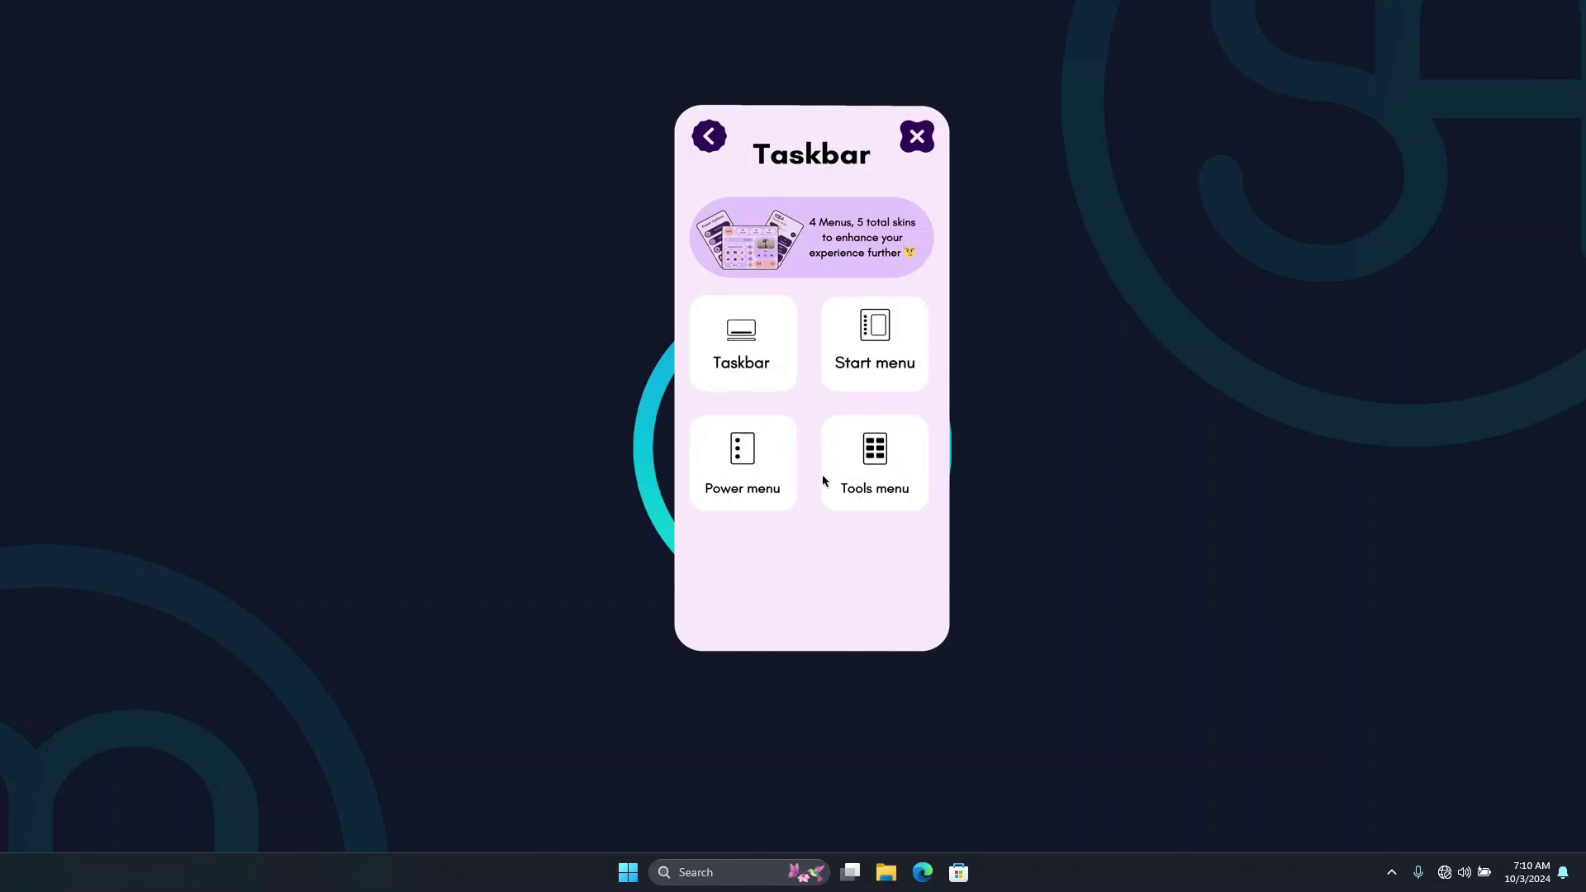
pyautogui.click(711, 141)
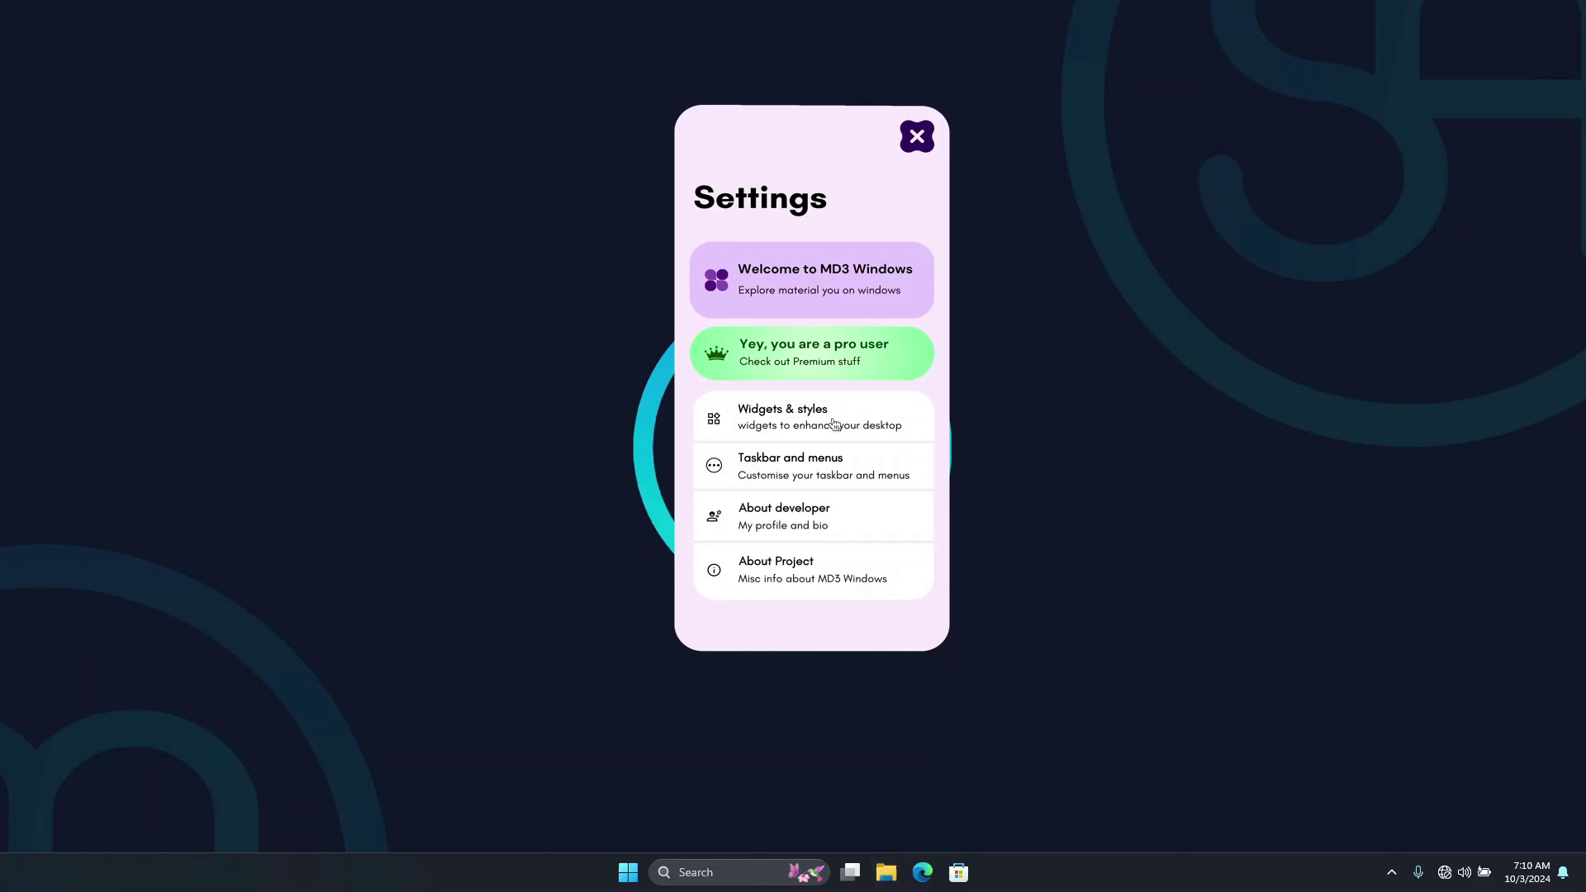
# - Switch to File Explorer and open the MDY WALLS folder on the desktop
pyautogui.click(886, 869)
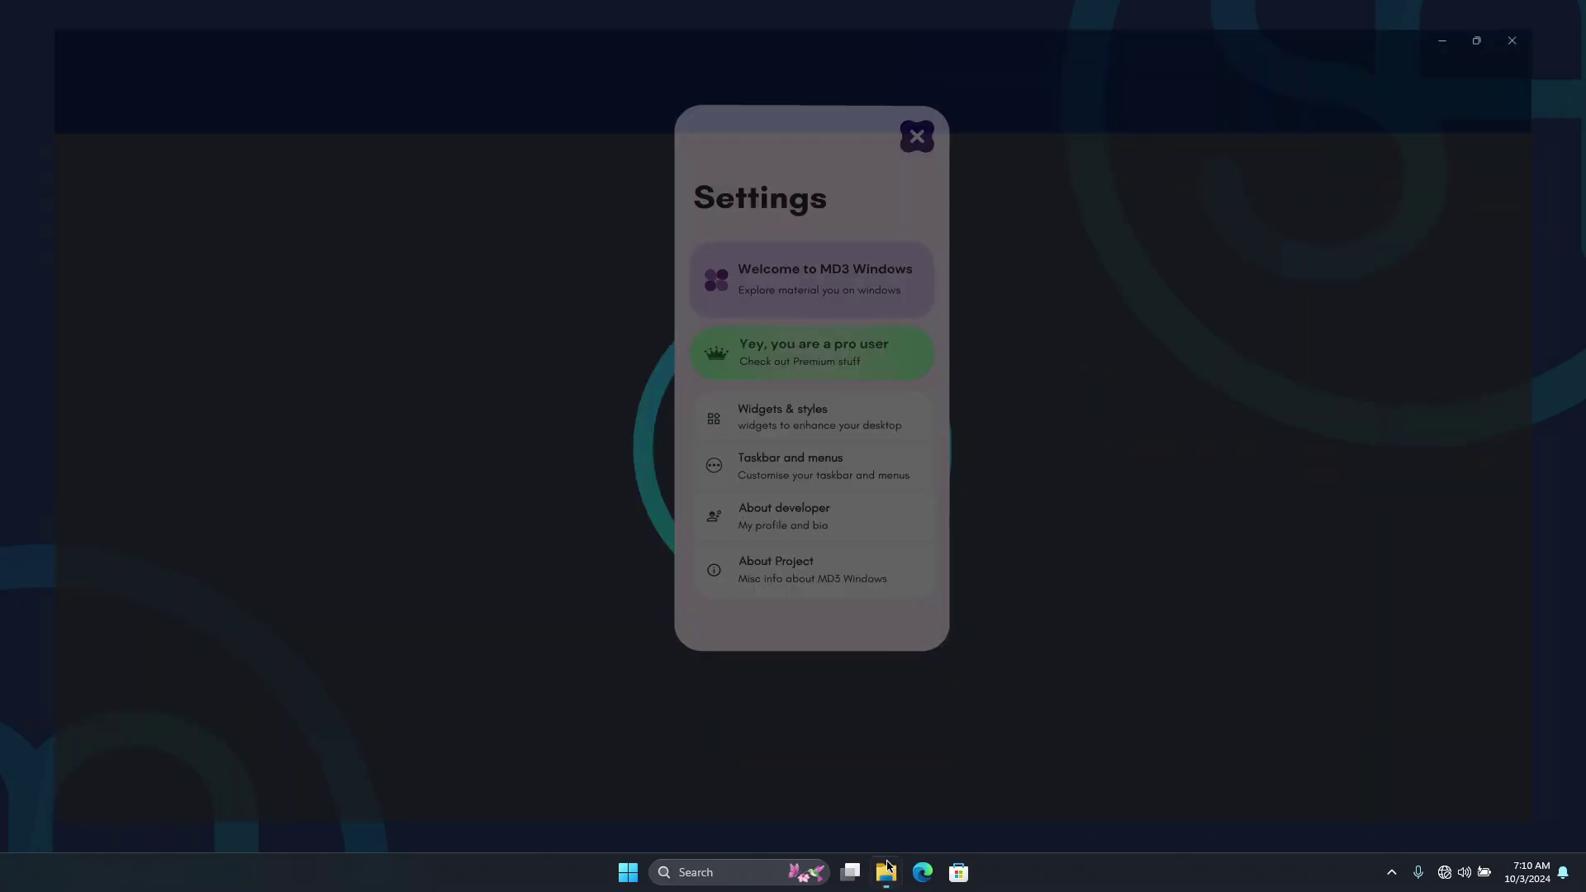
pyautogui.click(67, 210)
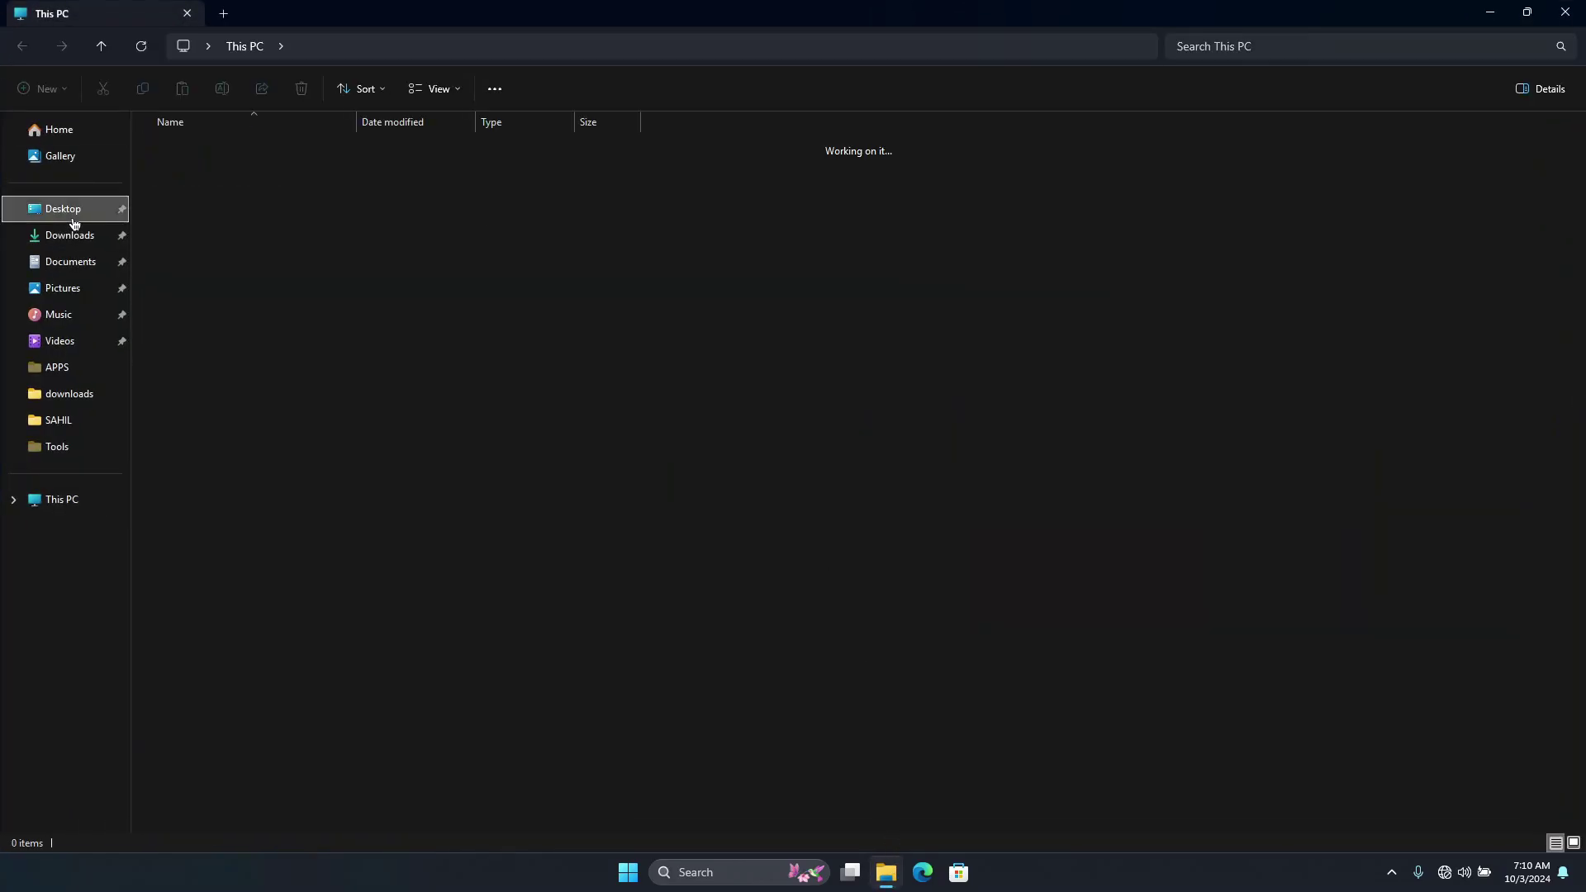
pyautogui.doubleClick(237, 149)
pyautogui.click(881, 872)
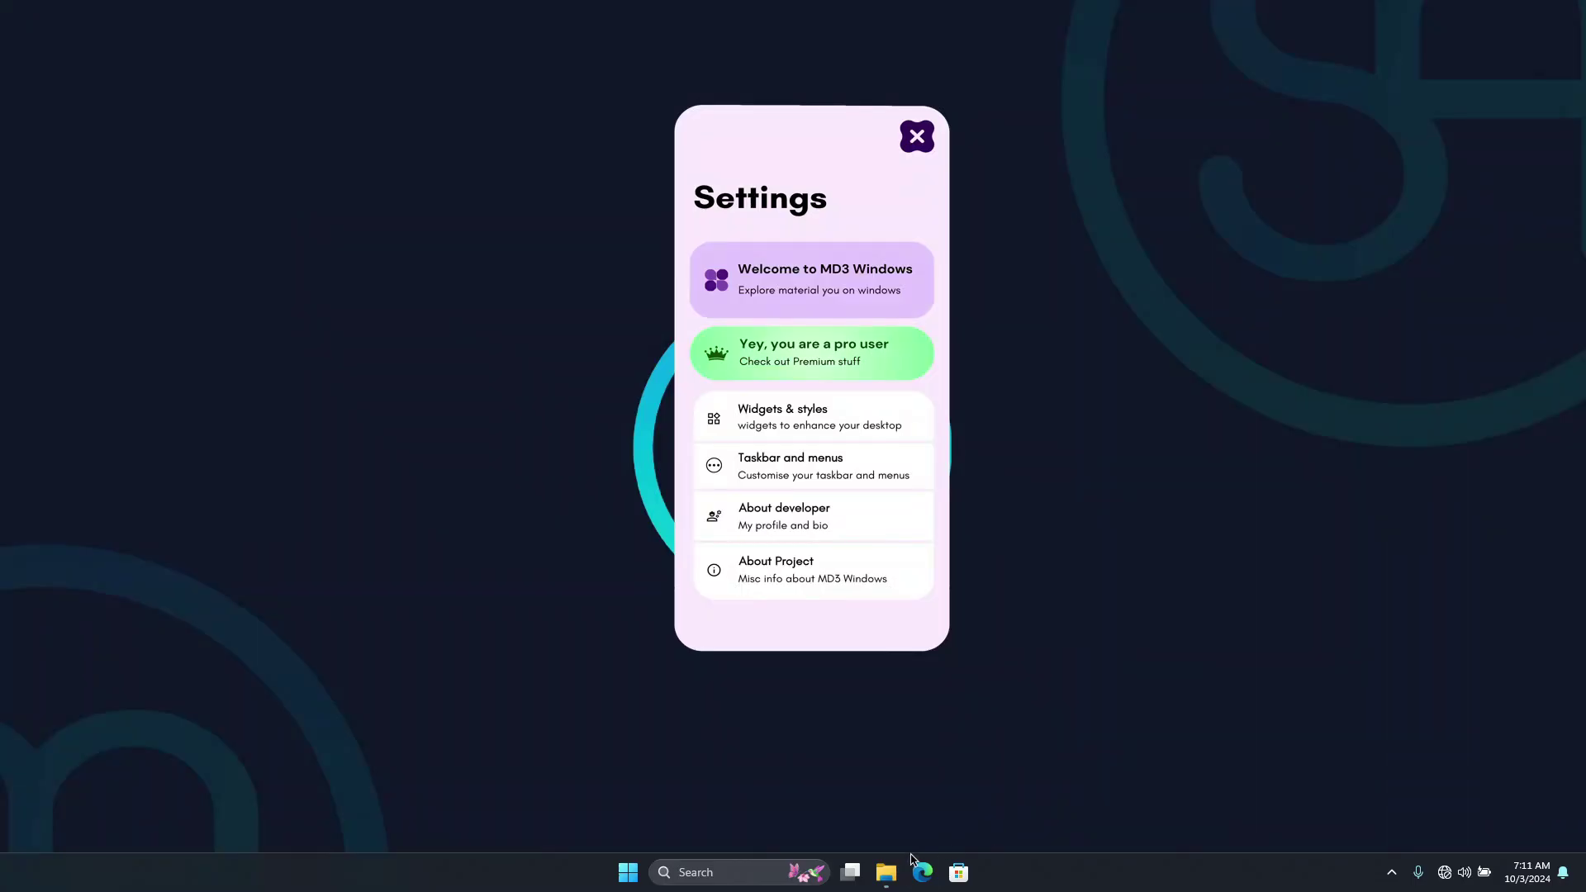
pyautogui.click(881, 871)
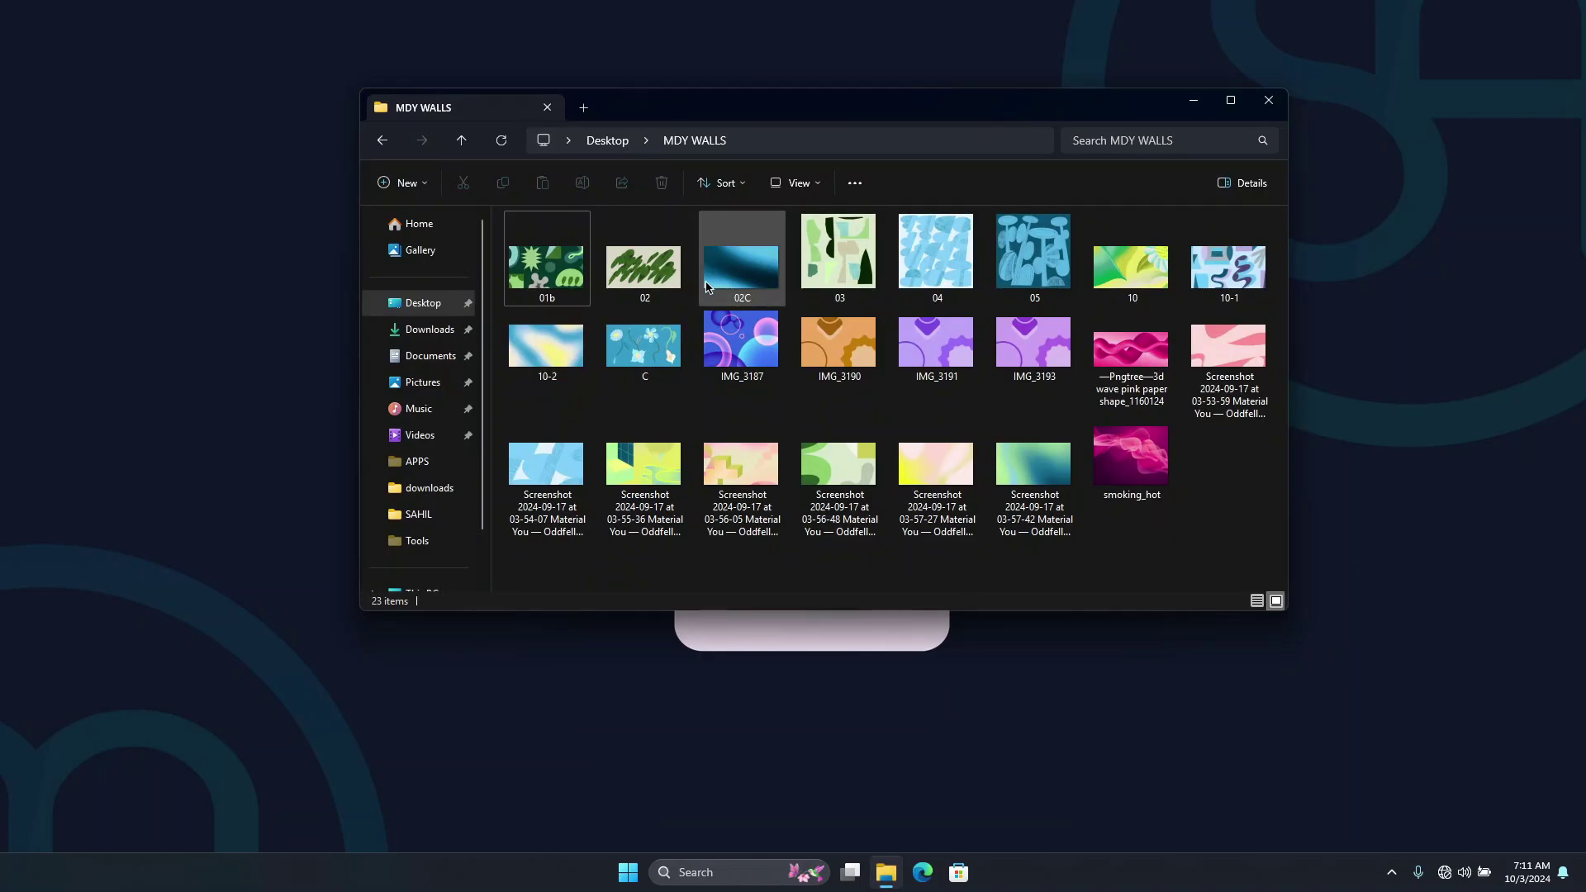
# - Set the 02C image as the desktop background, and replace it with the IMG_3190 image
pyautogui.click(721, 266)
pyautogui.click(900, 186)
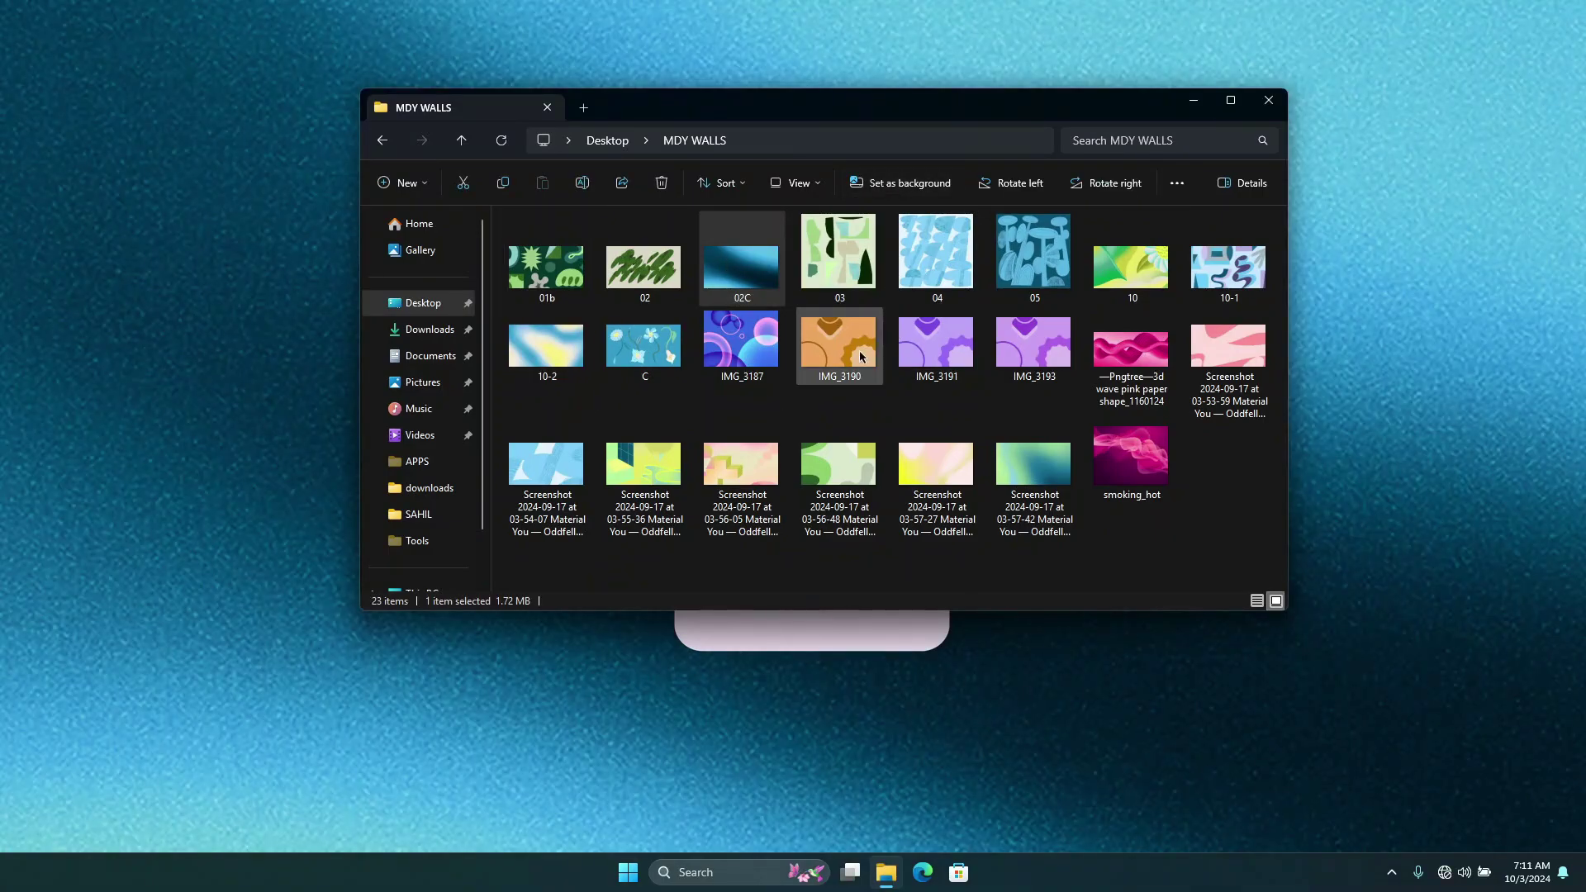
pyautogui.click(860, 356)
pyautogui.click(918, 183)
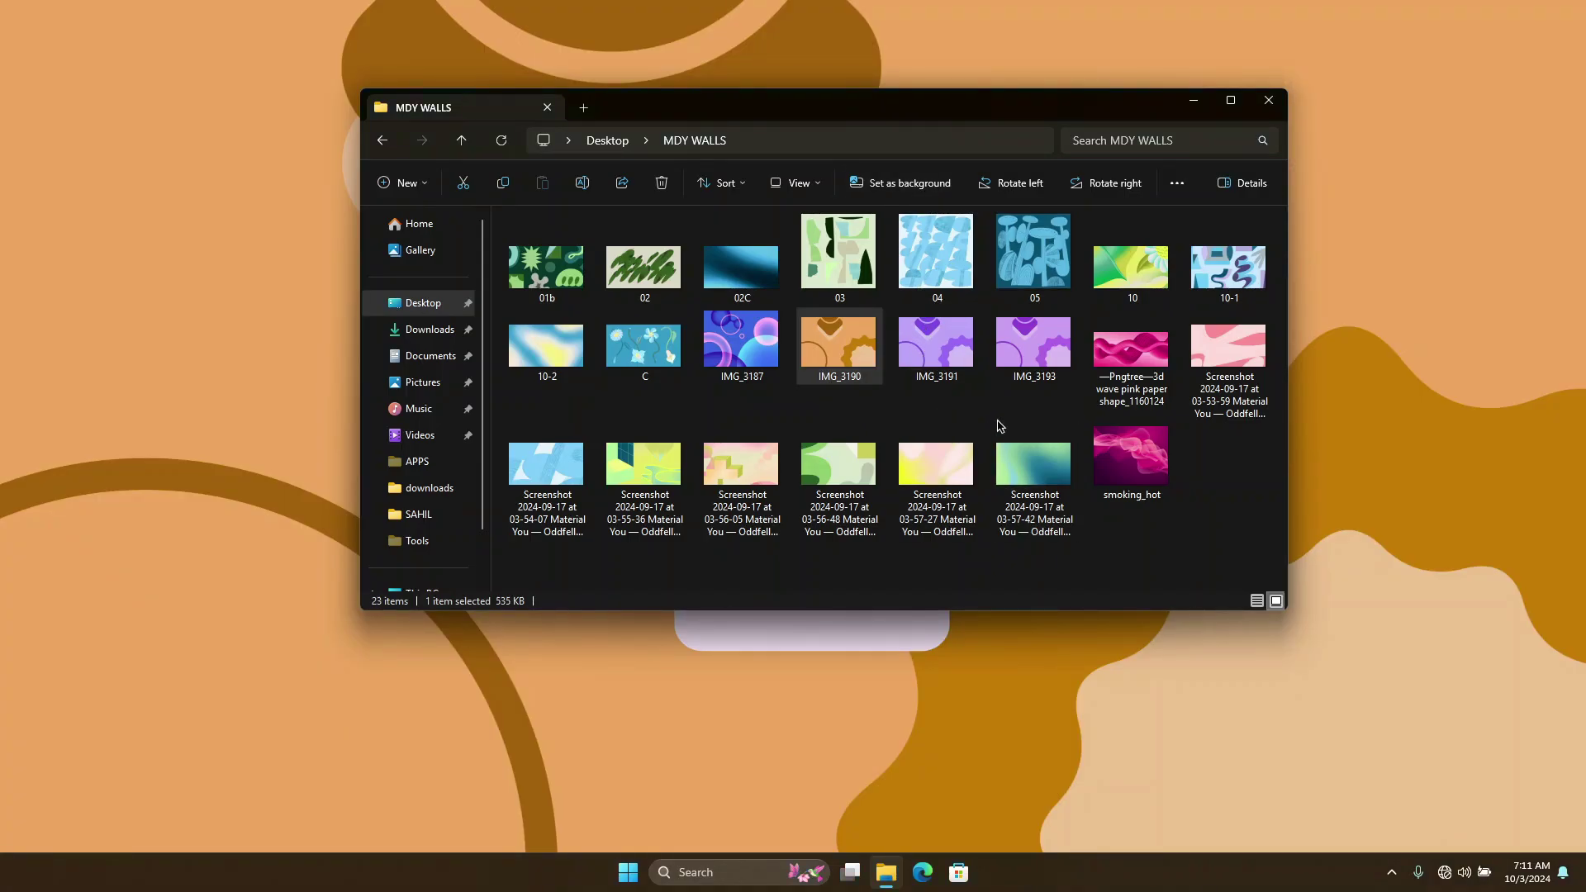
# - Refresh the MDY WALLS folder, set the IMG_3187 image as the desktop background, and close the folder
pyautogui.press('F5')
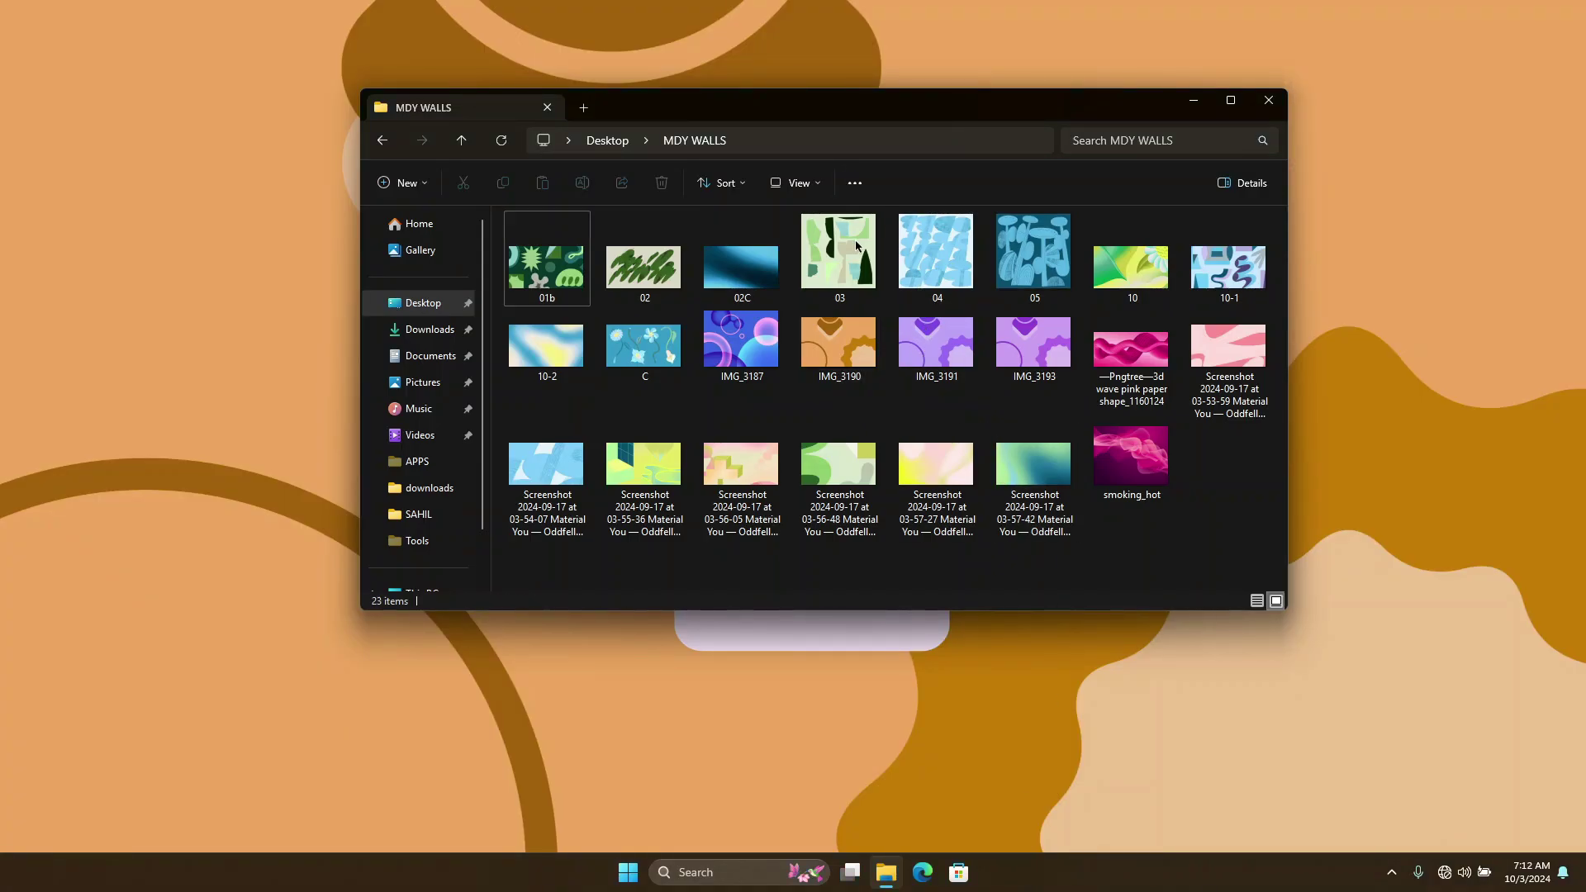
pyautogui.click(762, 347)
pyautogui.rightClick(762, 348)
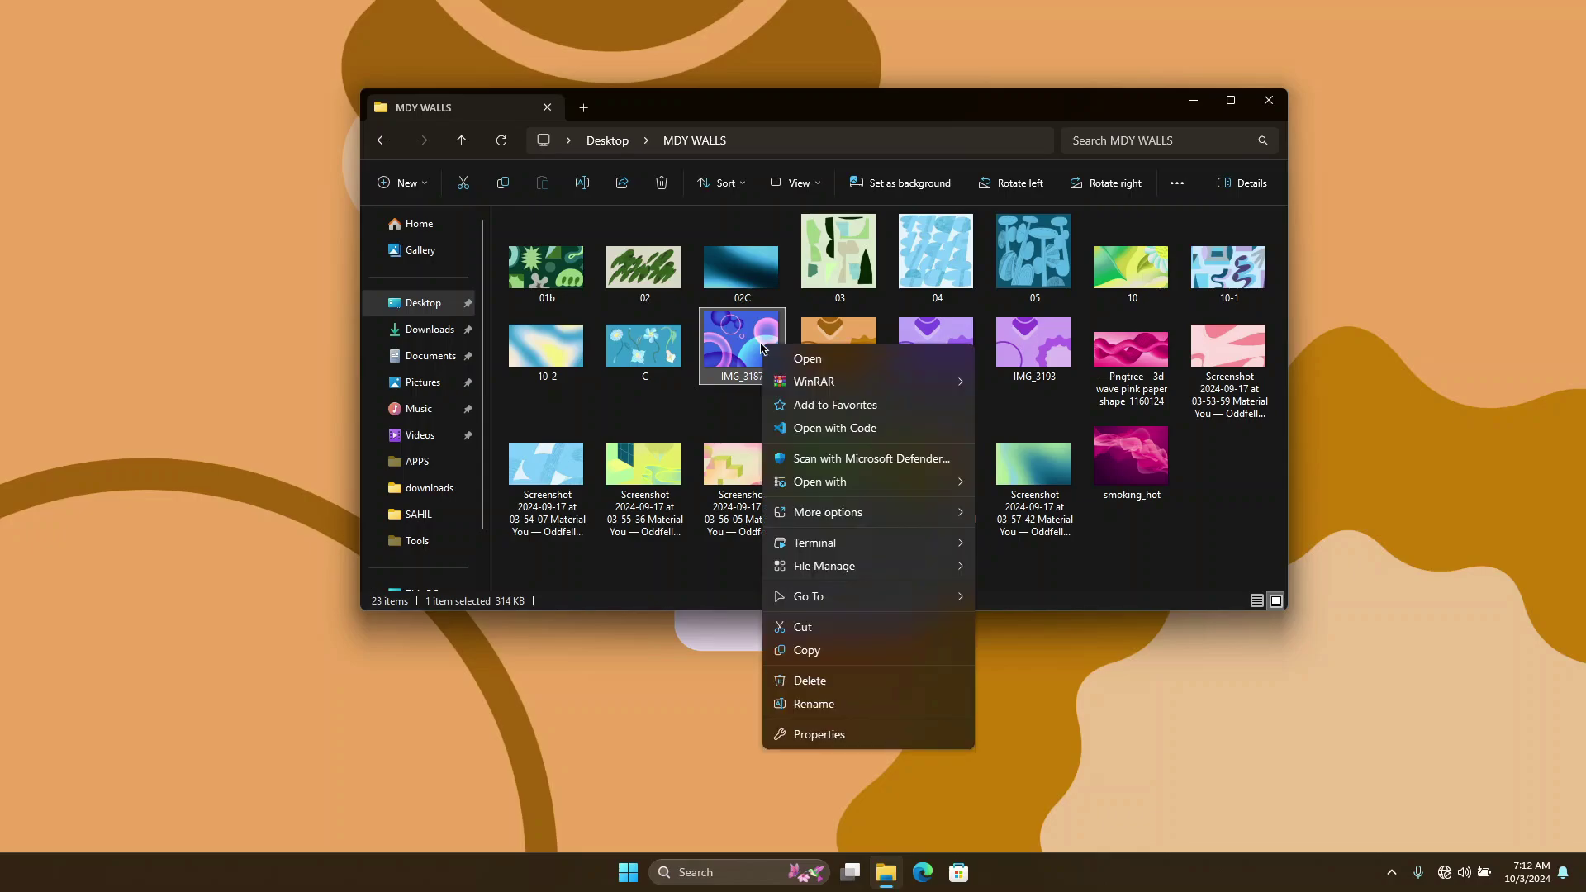
pyautogui.click(901, 184)
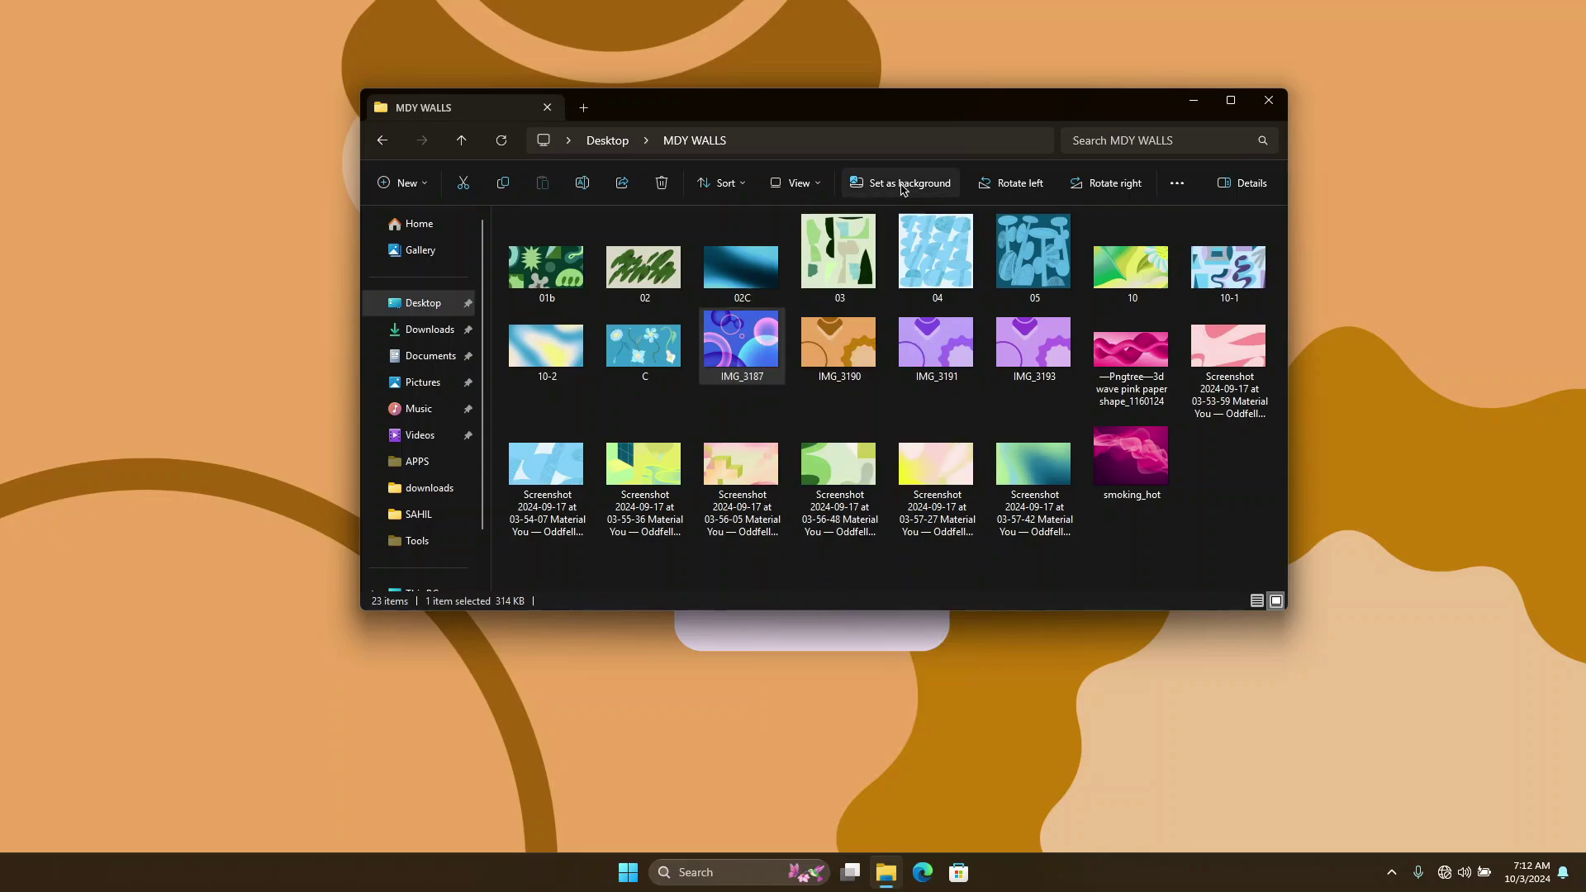
pyautogui.click(1270, 100)
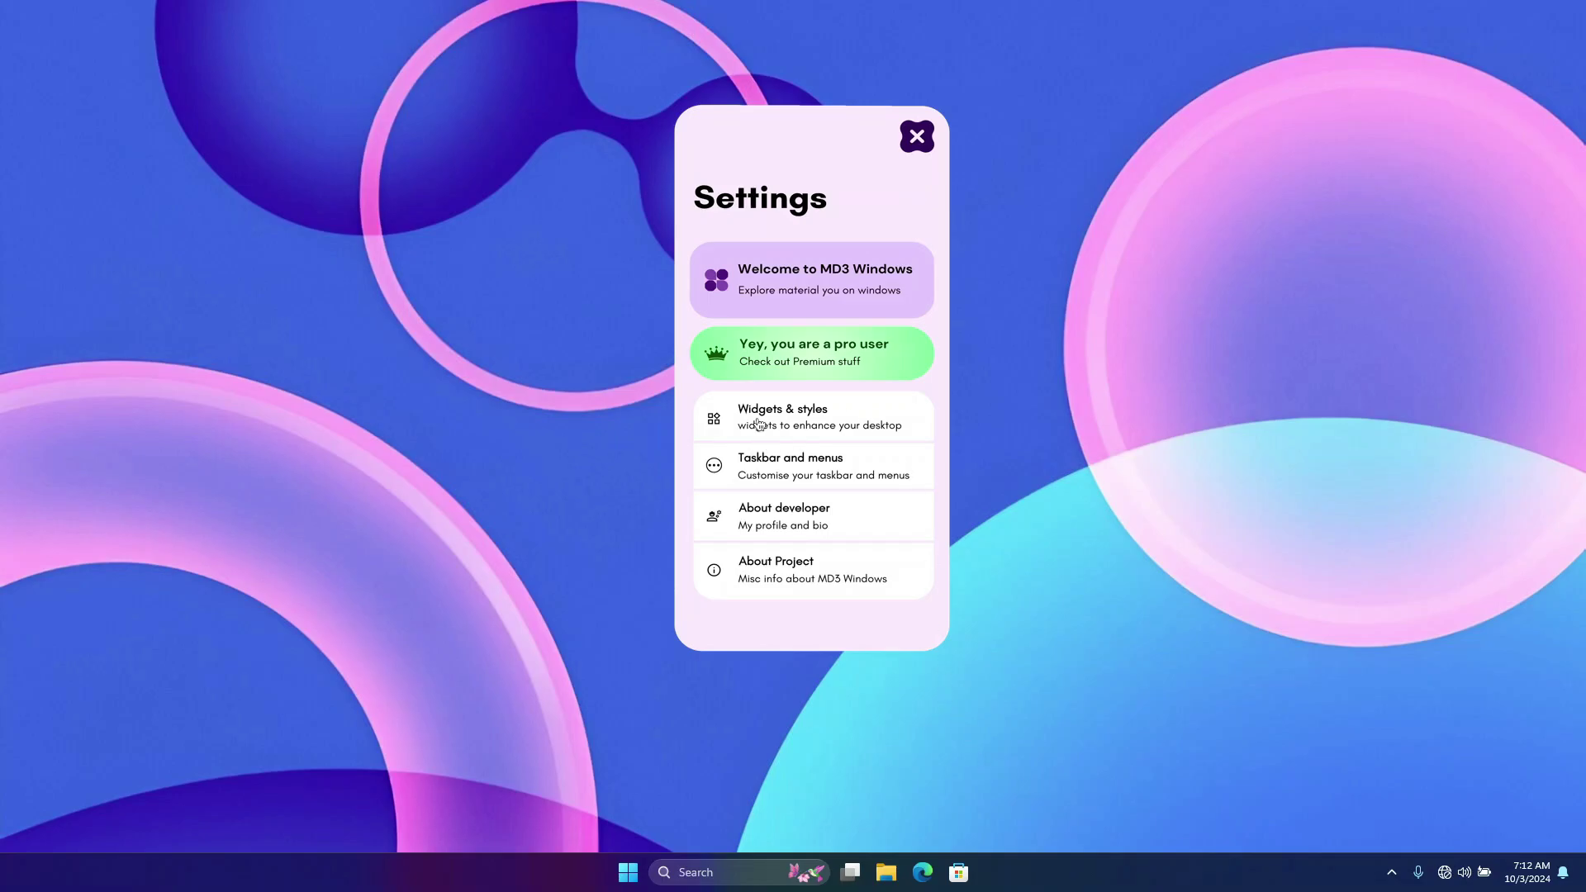
pyautogui.click(820, 421)
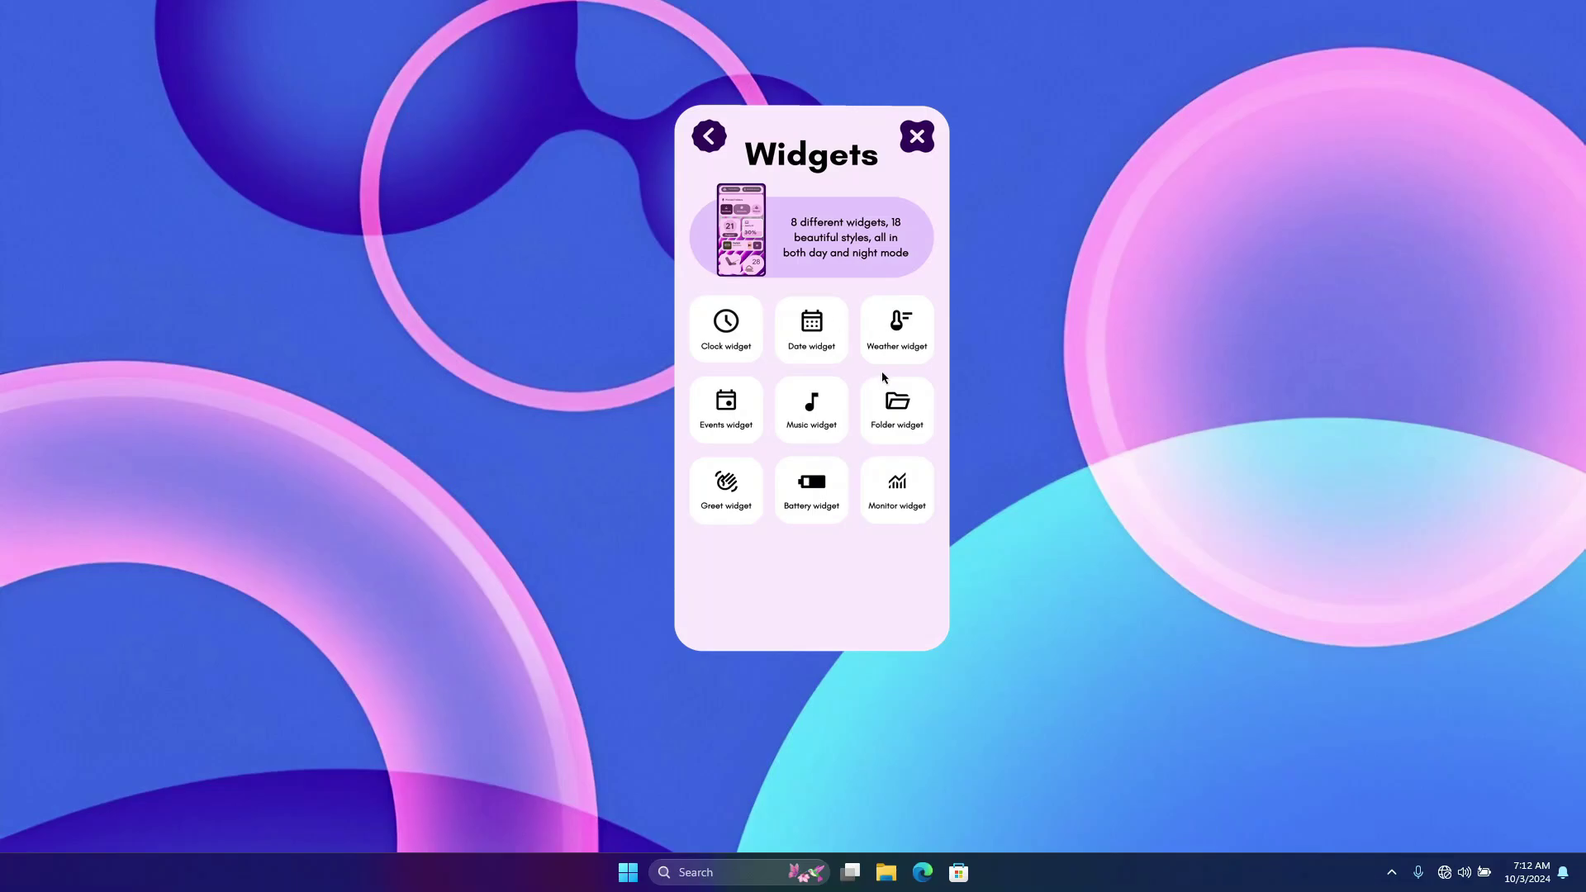
pyautogui.click(716, 326)
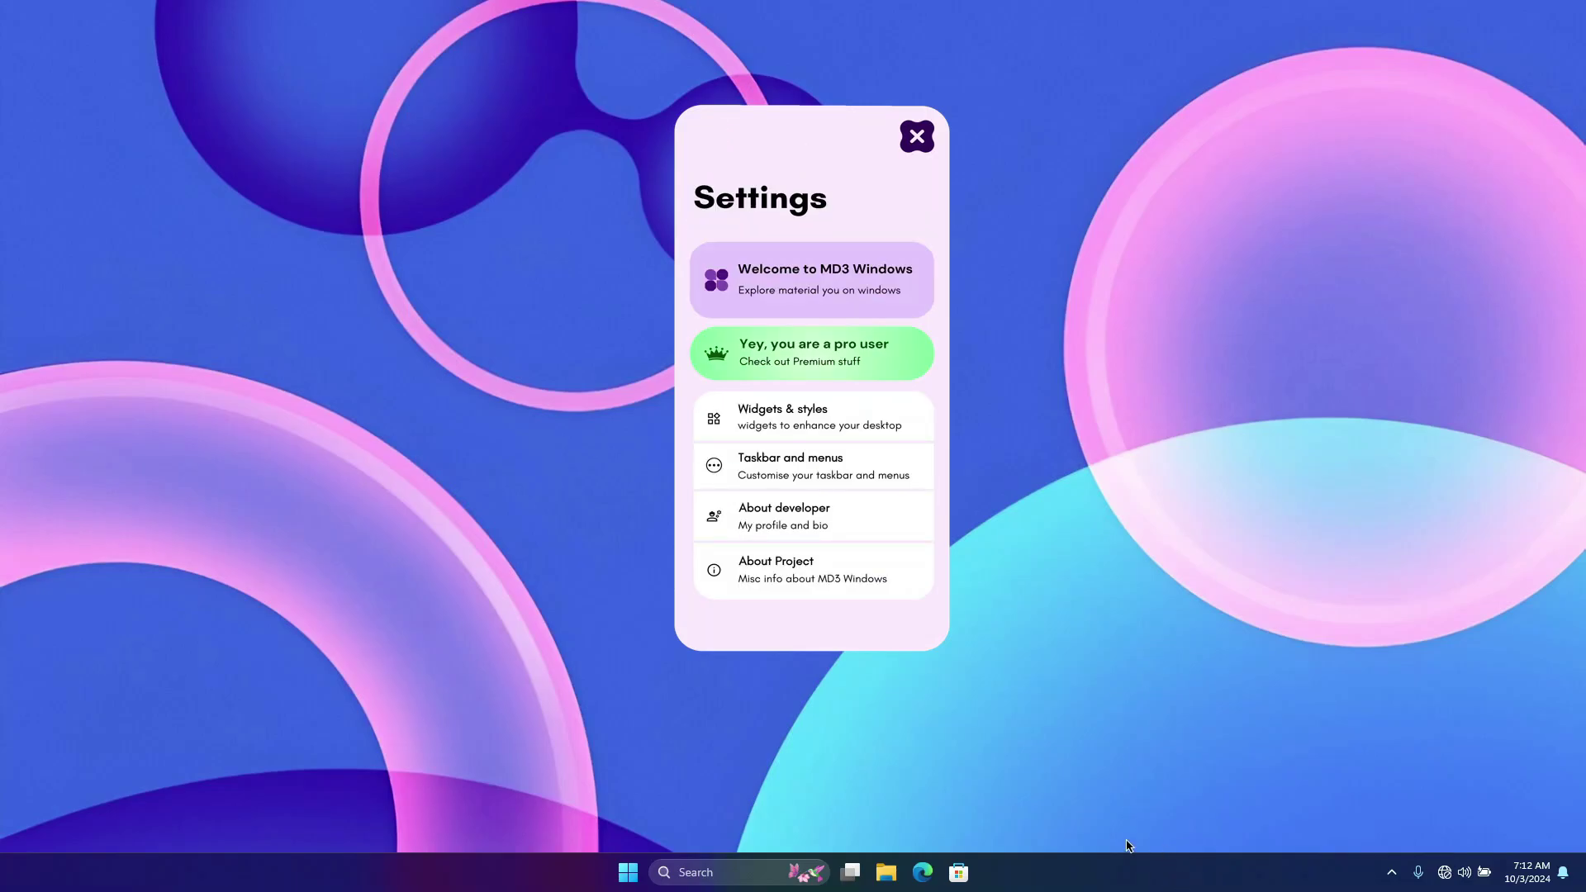
# - Turn on automatic hiding of the taskbar in the Windows taskbar behaviors settings and close the settings
pyautogui.rightClick(1197, 868)
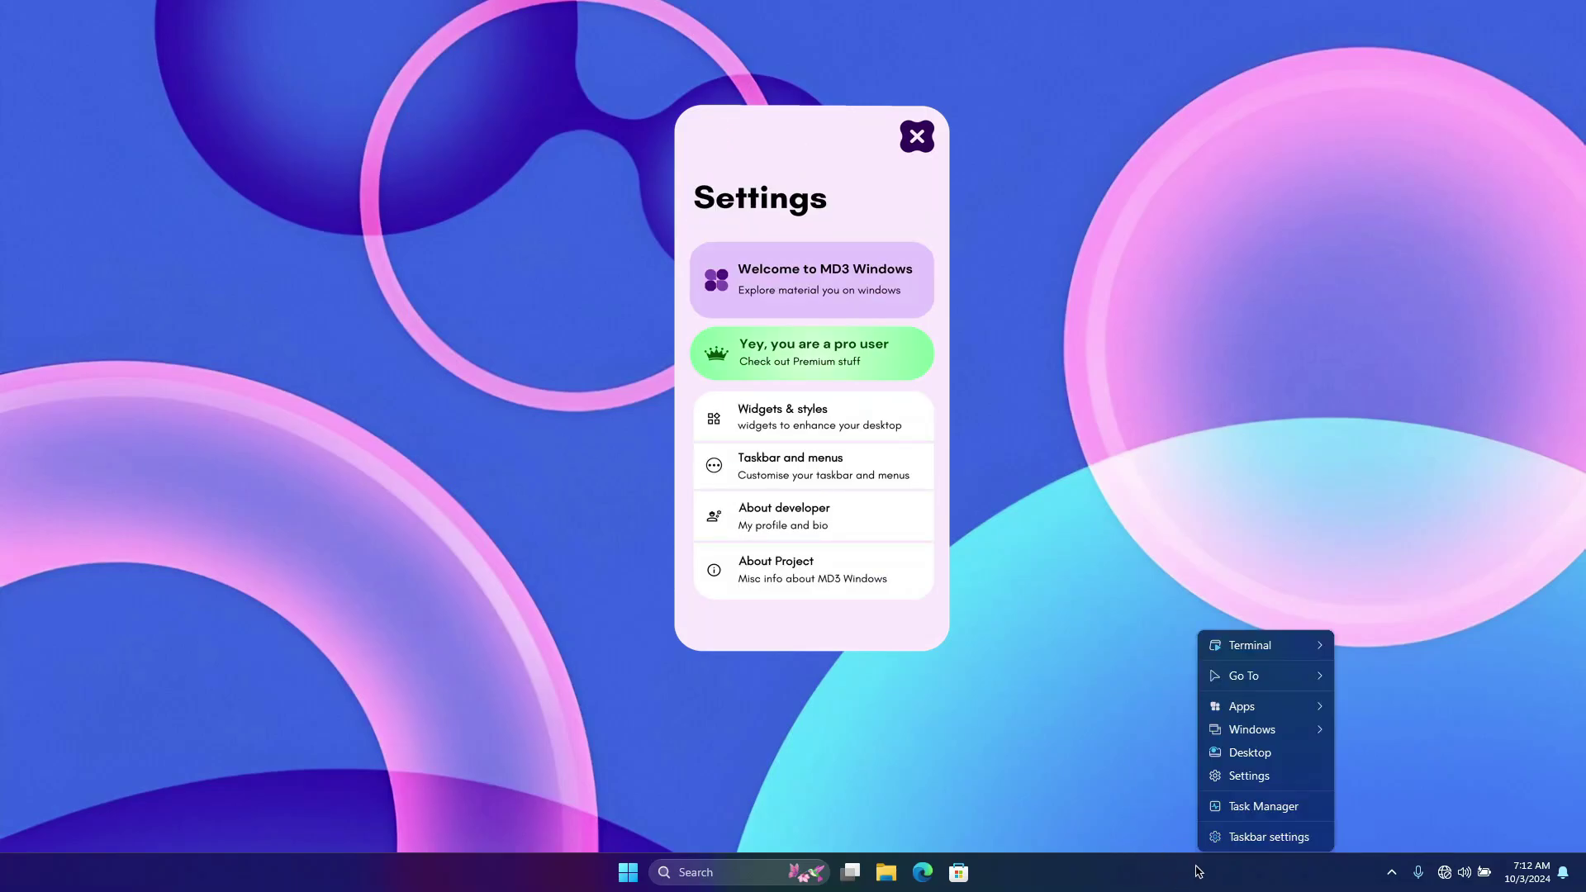
pyautogui.click(1254, 837)
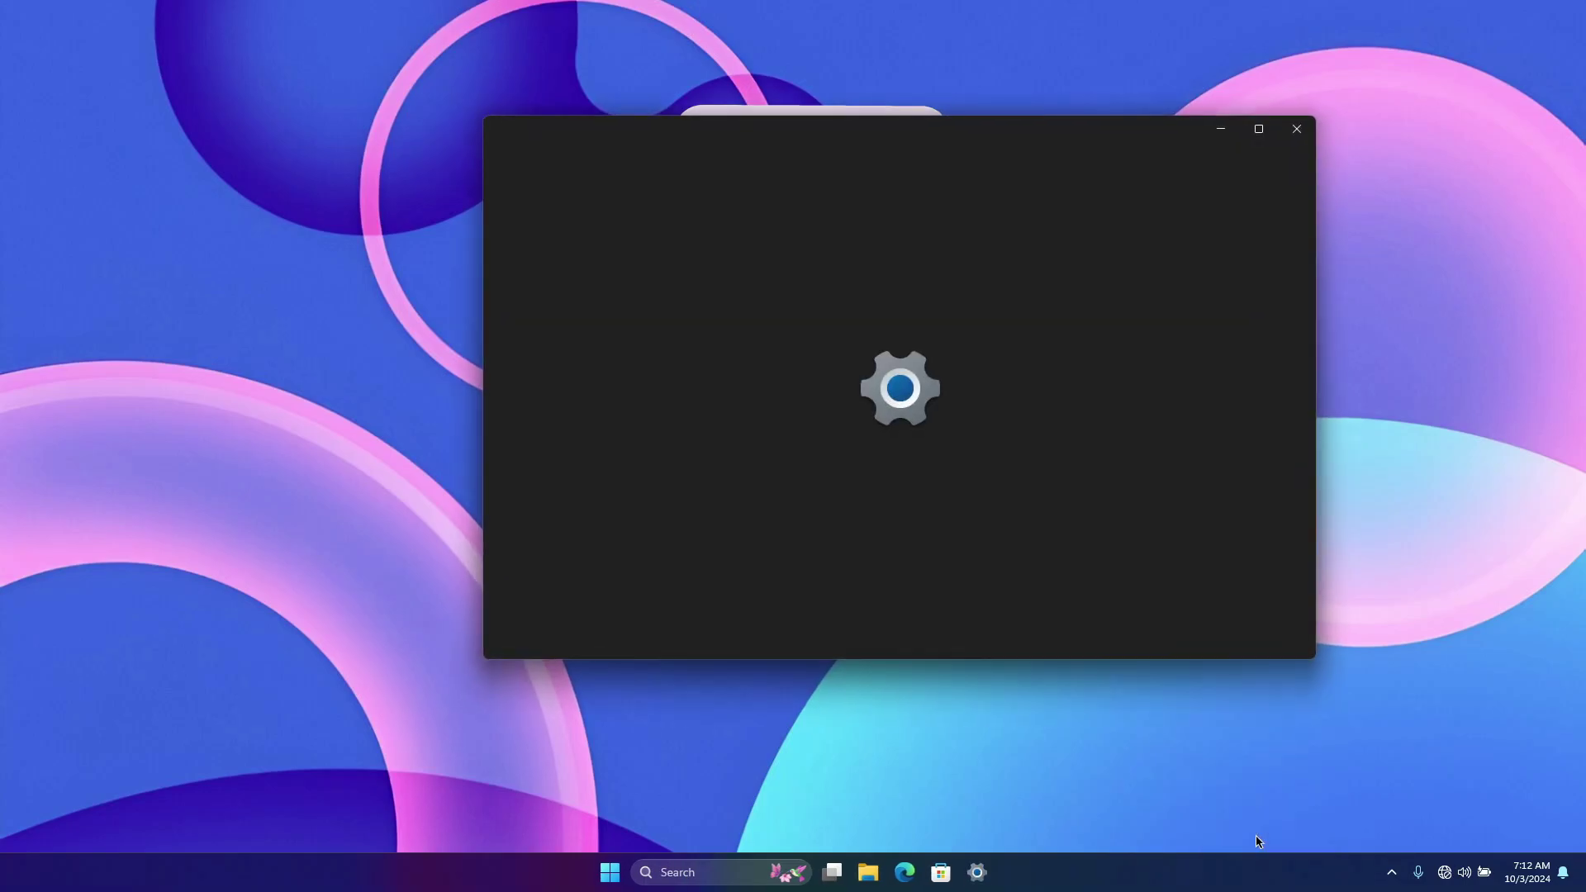
pyautogui.scroll(-3, 975, 407)
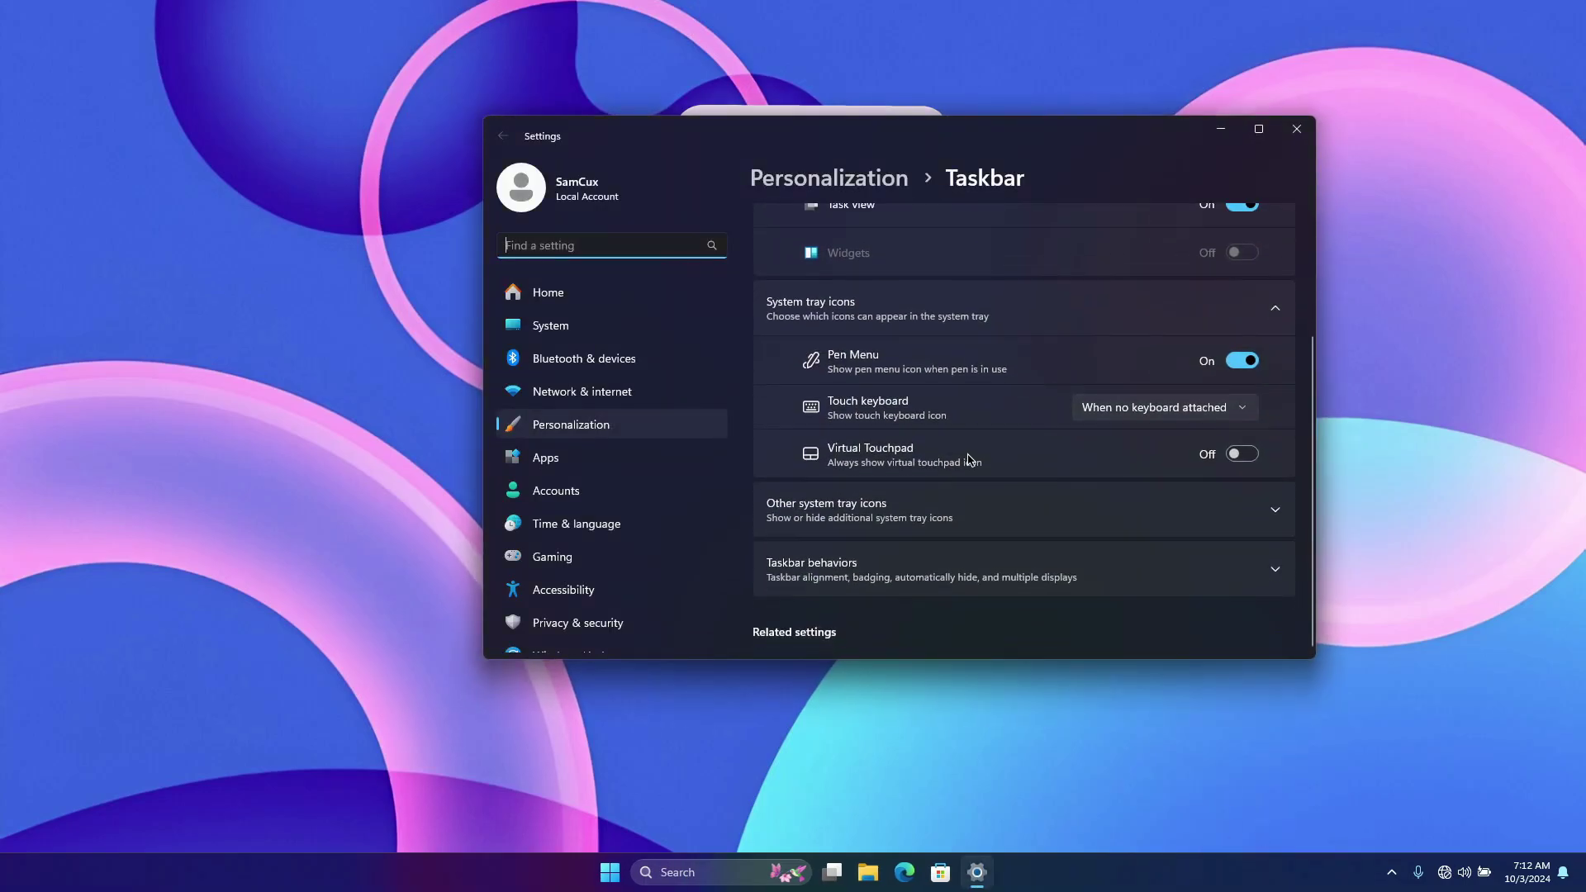
pyautogui.click(945, 576)
pyautogui.scroll(-3, 951, 562)
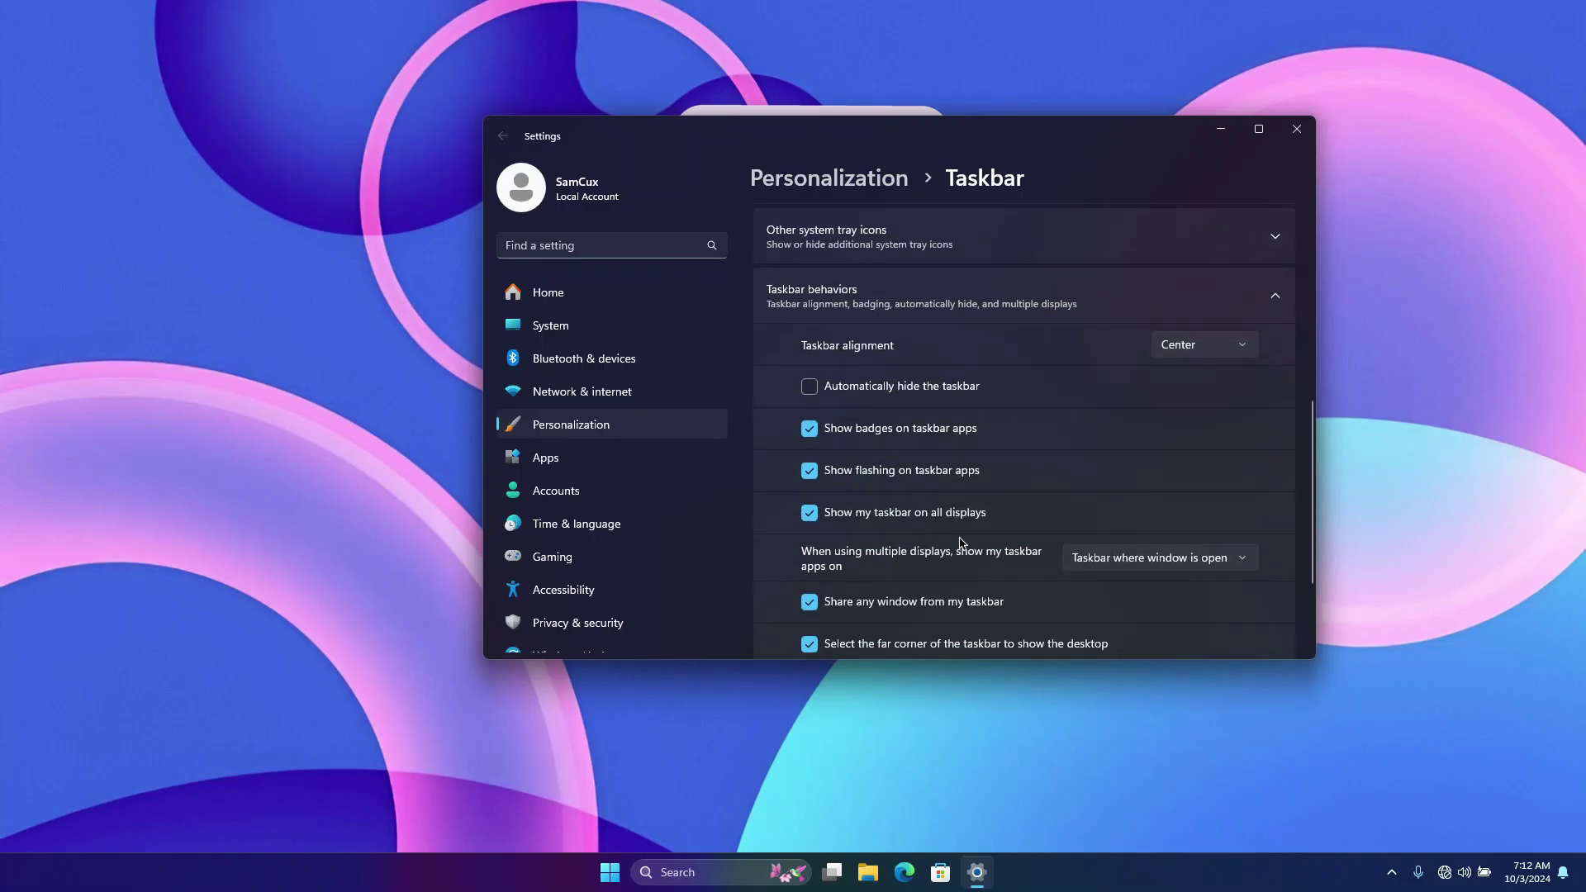
pyautogui.click(897, 395)
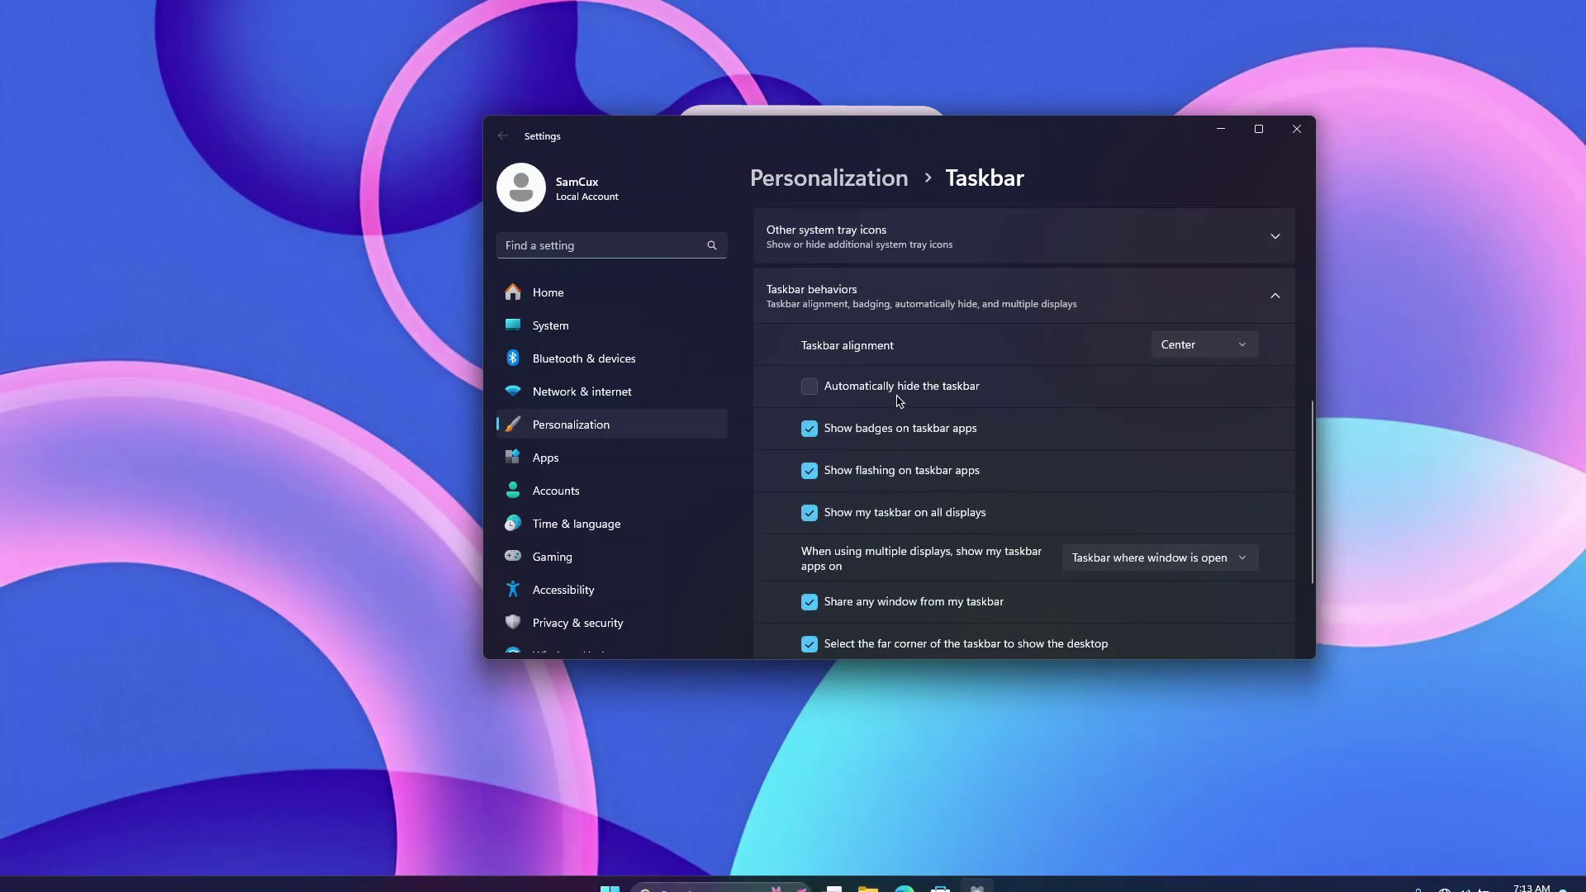
pyautogui.click(1298, 129)
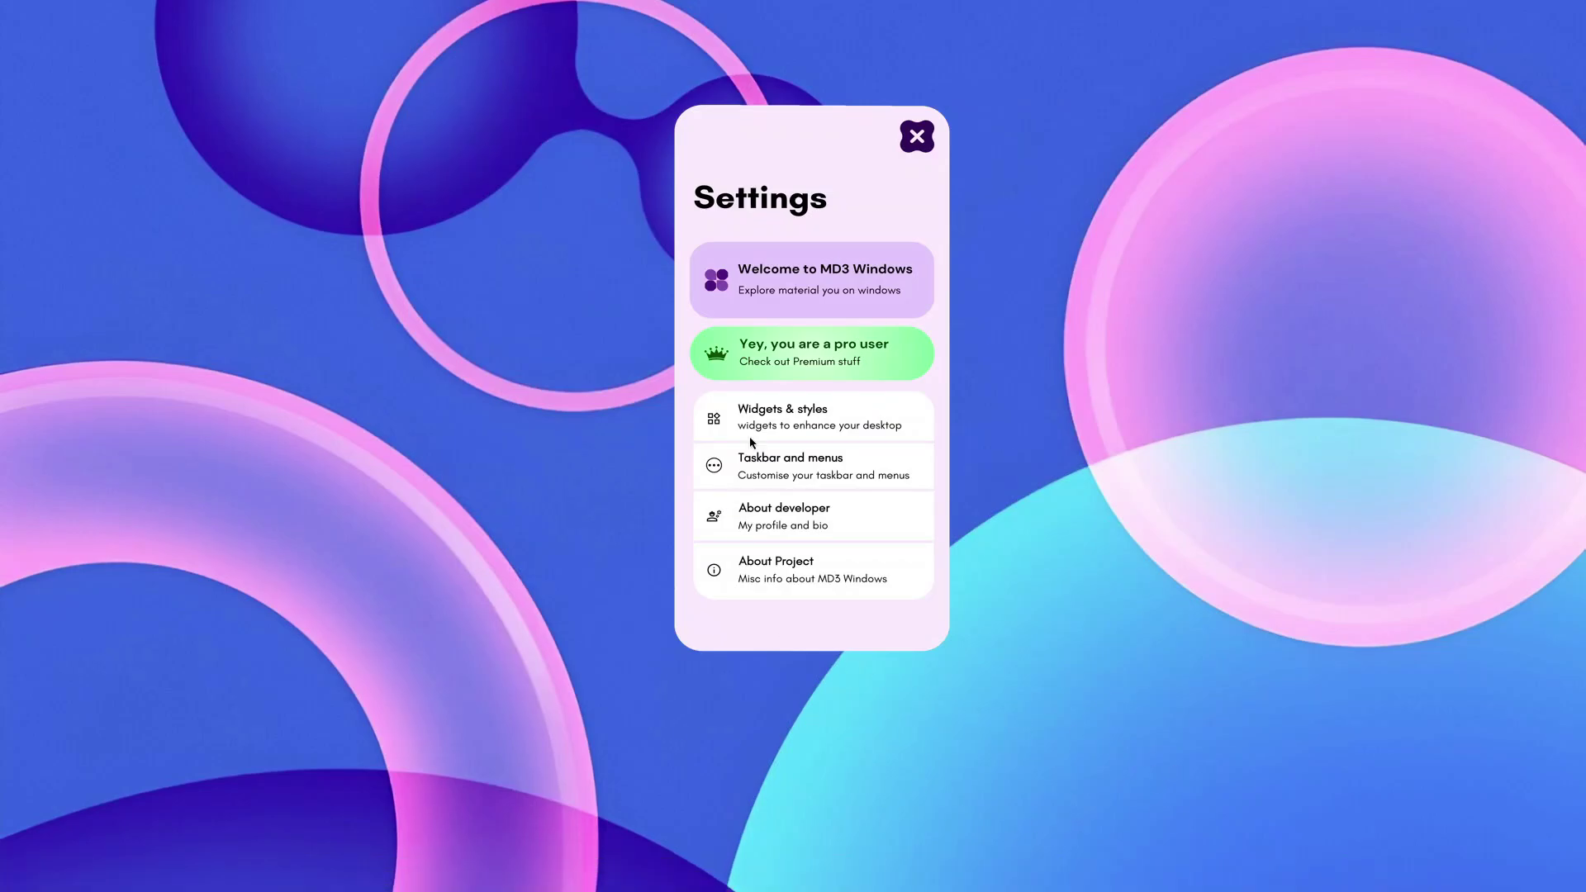
# - Open the clock widget styles, preview Styles 1, 2 and 3, apply Style 5, and place the clock beside the MD3 Windows settings card
pyautogui.click(793, 420)
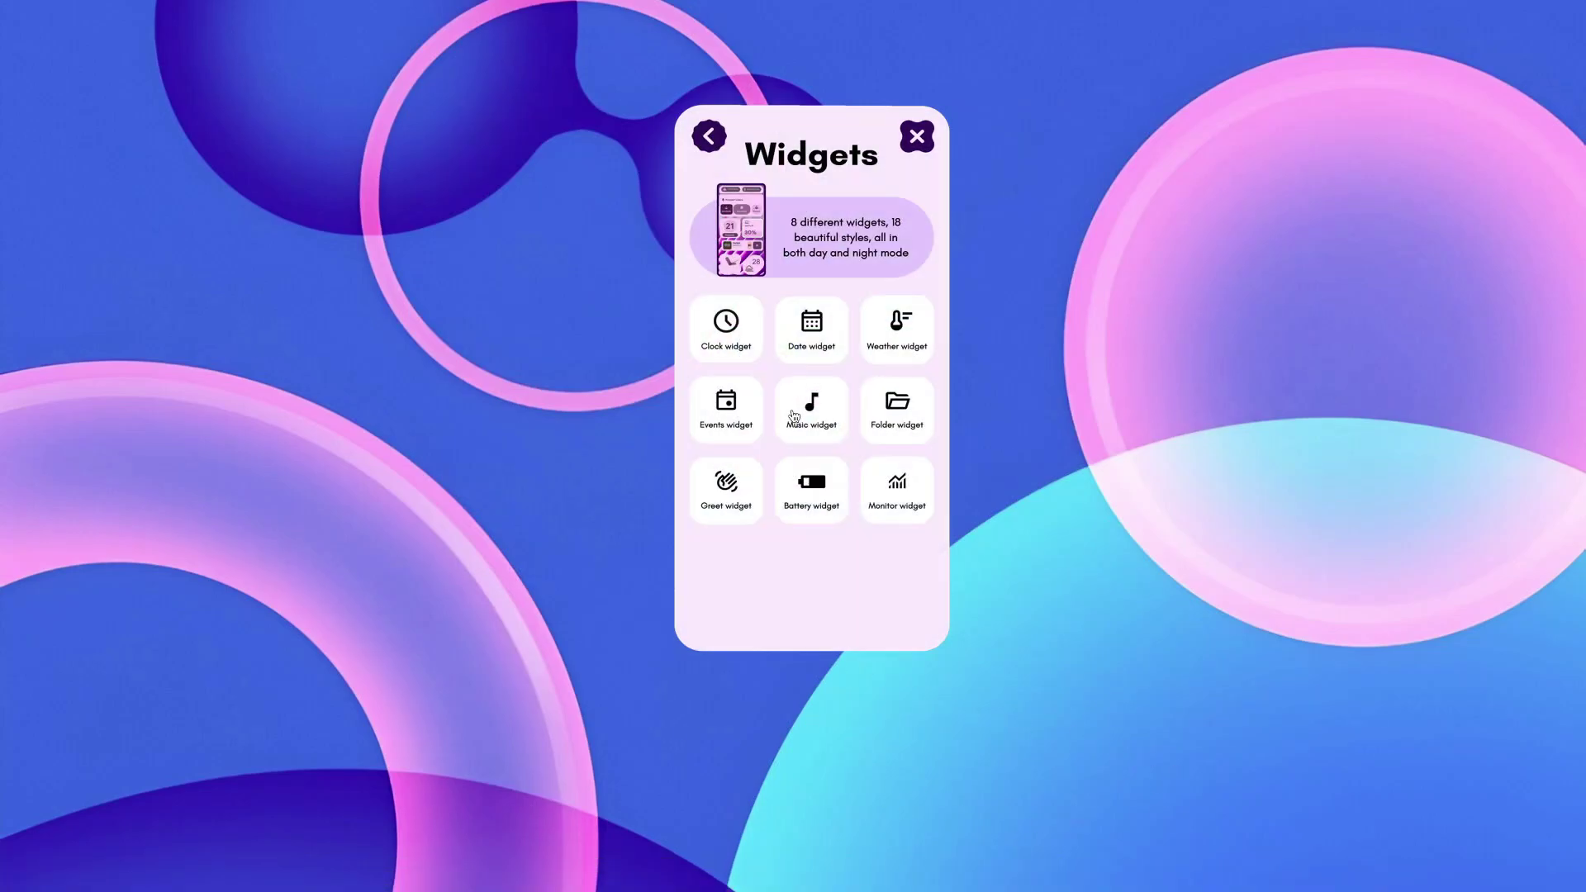
pyautogui.click(726, 354)
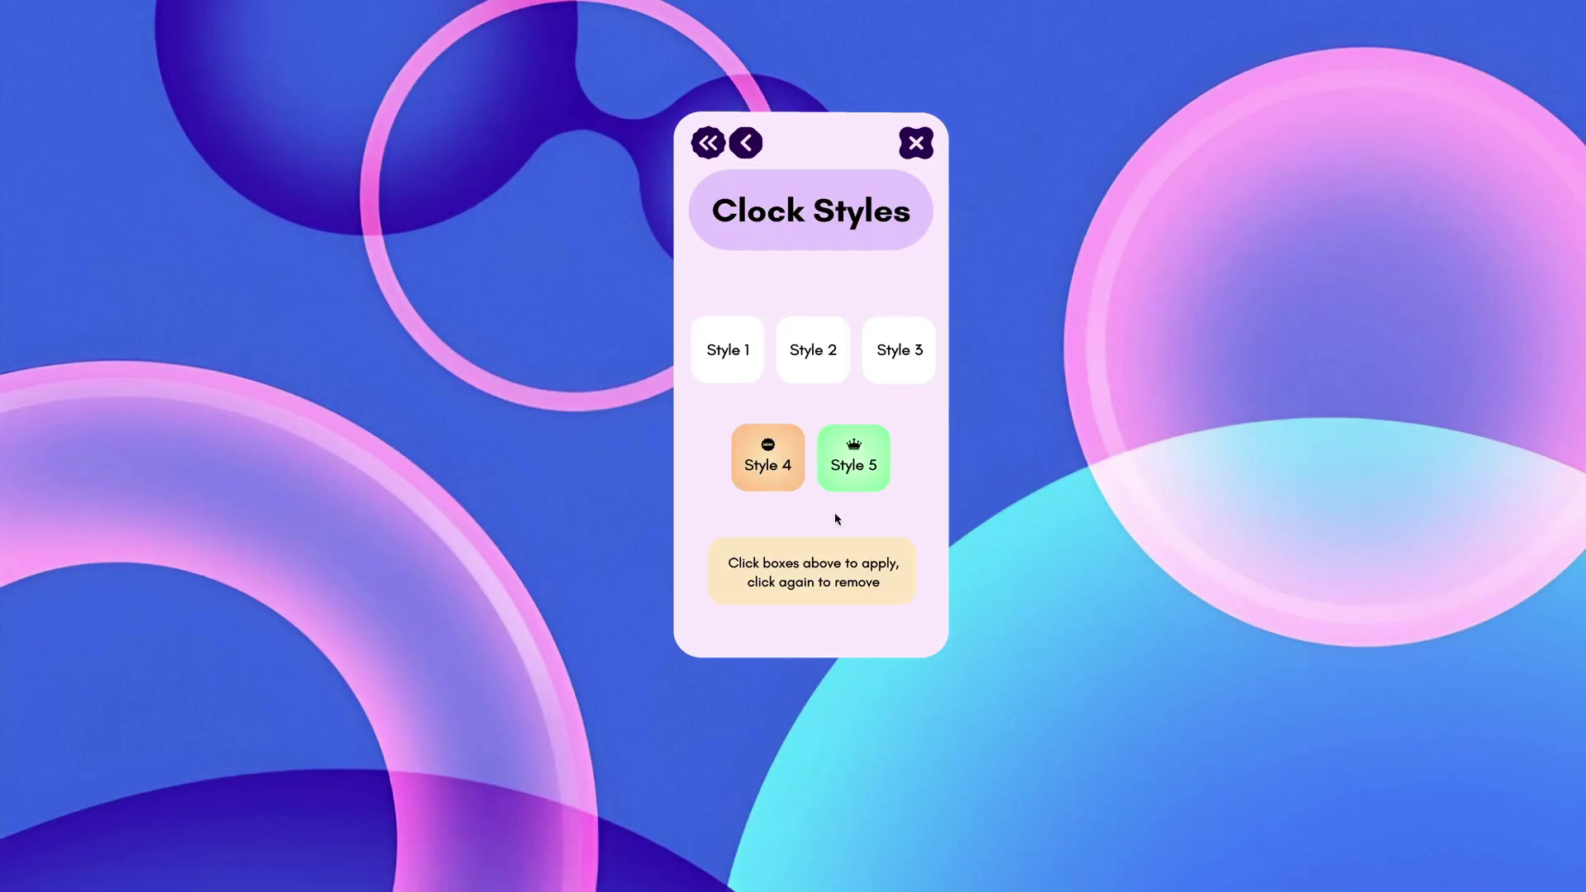
pyautogui.click(732, 358)
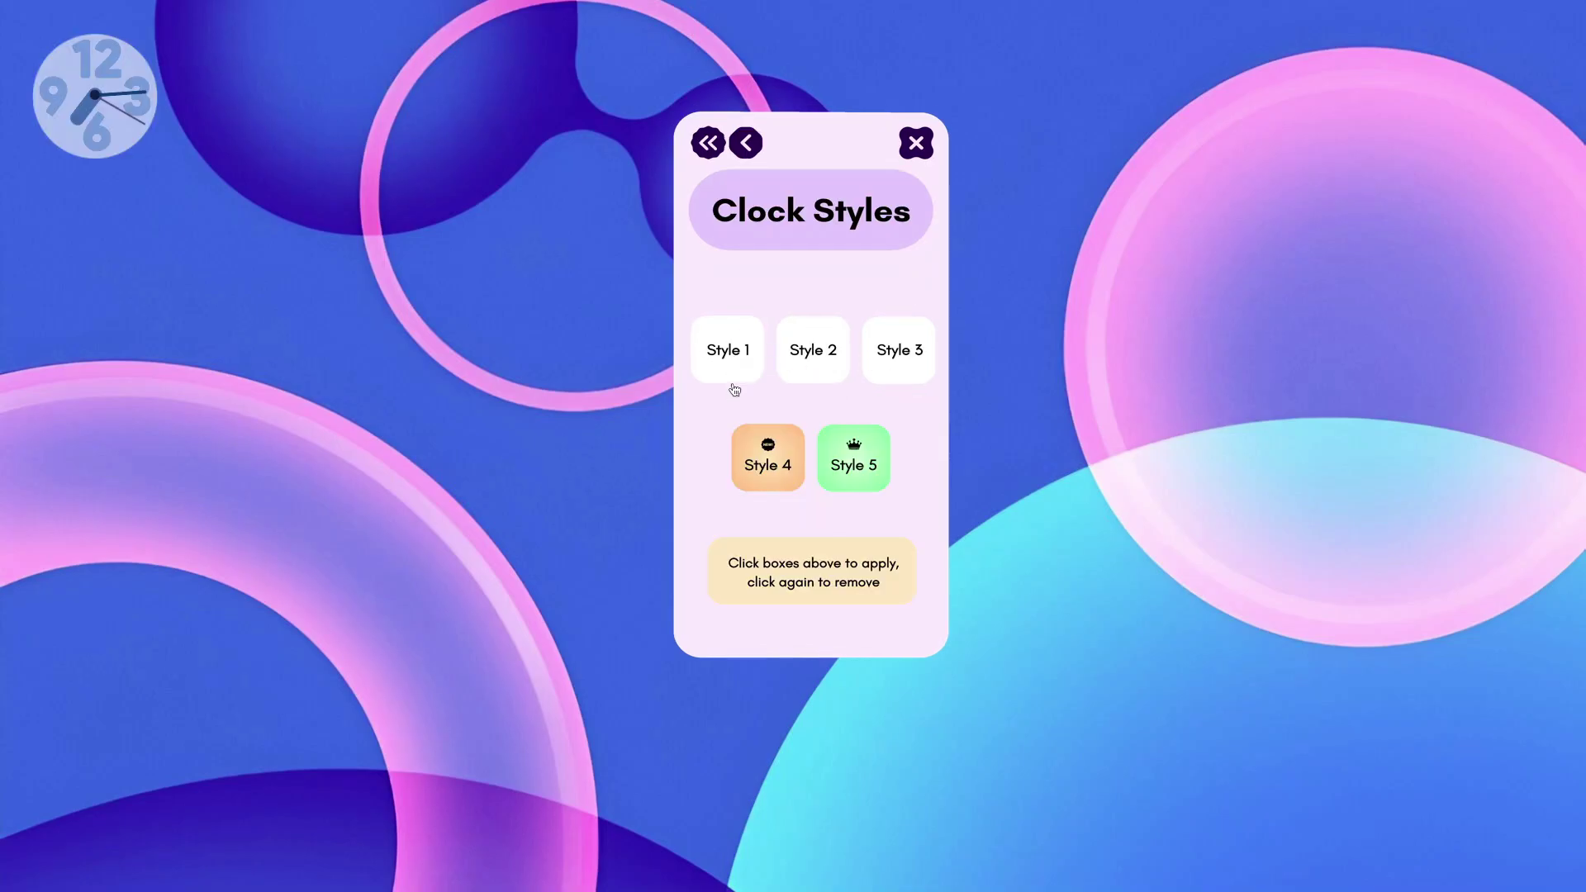
pyautogui.click(814, 353)
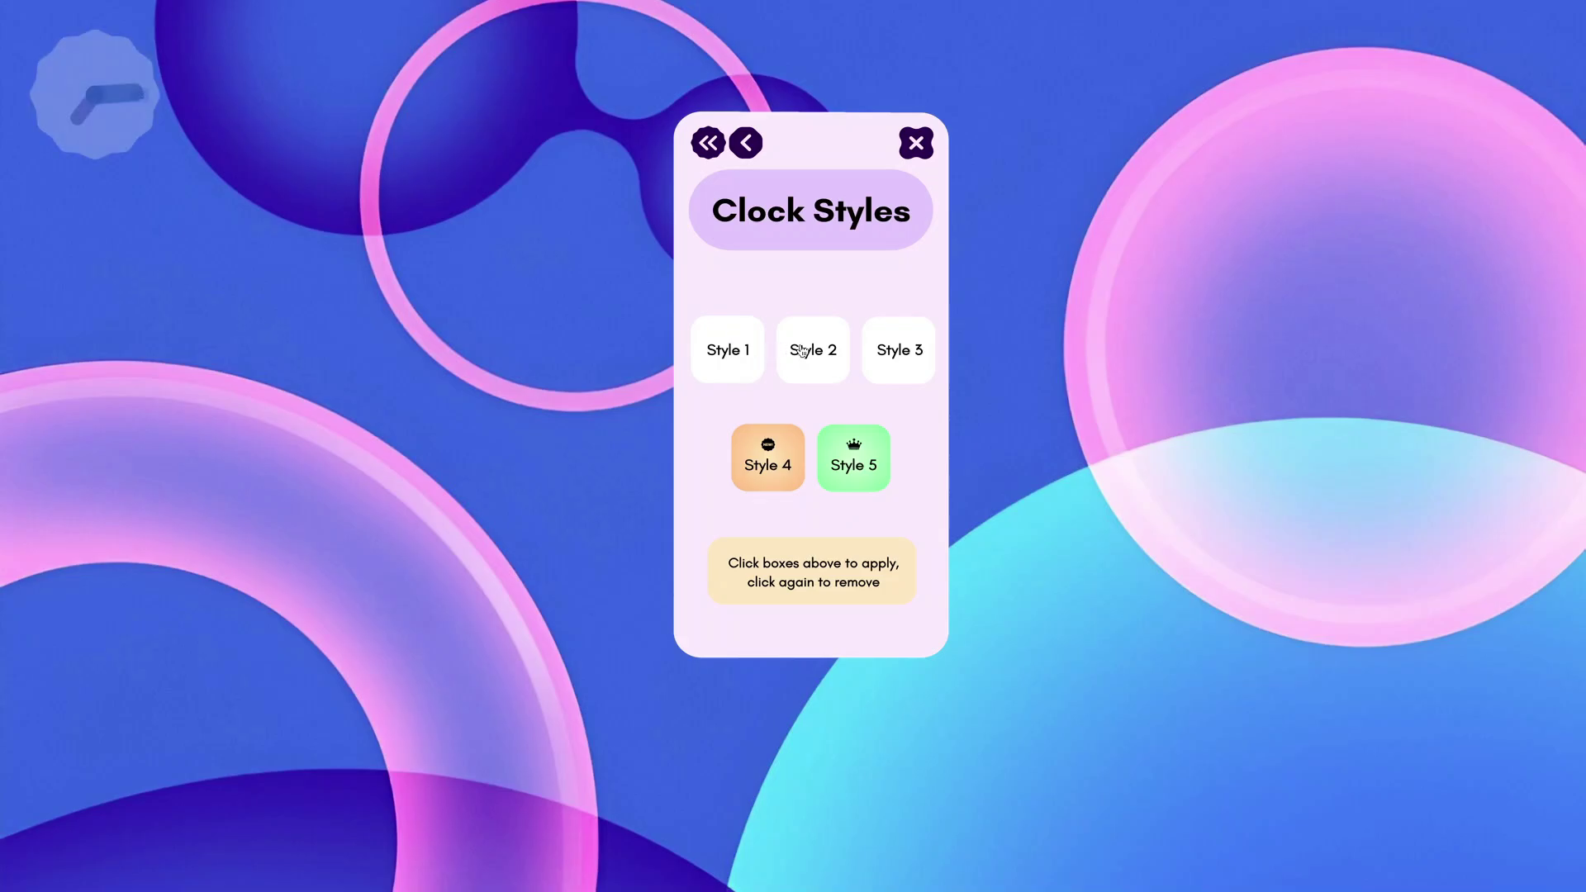
pyautogui.click(886, 352)
pyautogui.click(861, 460)
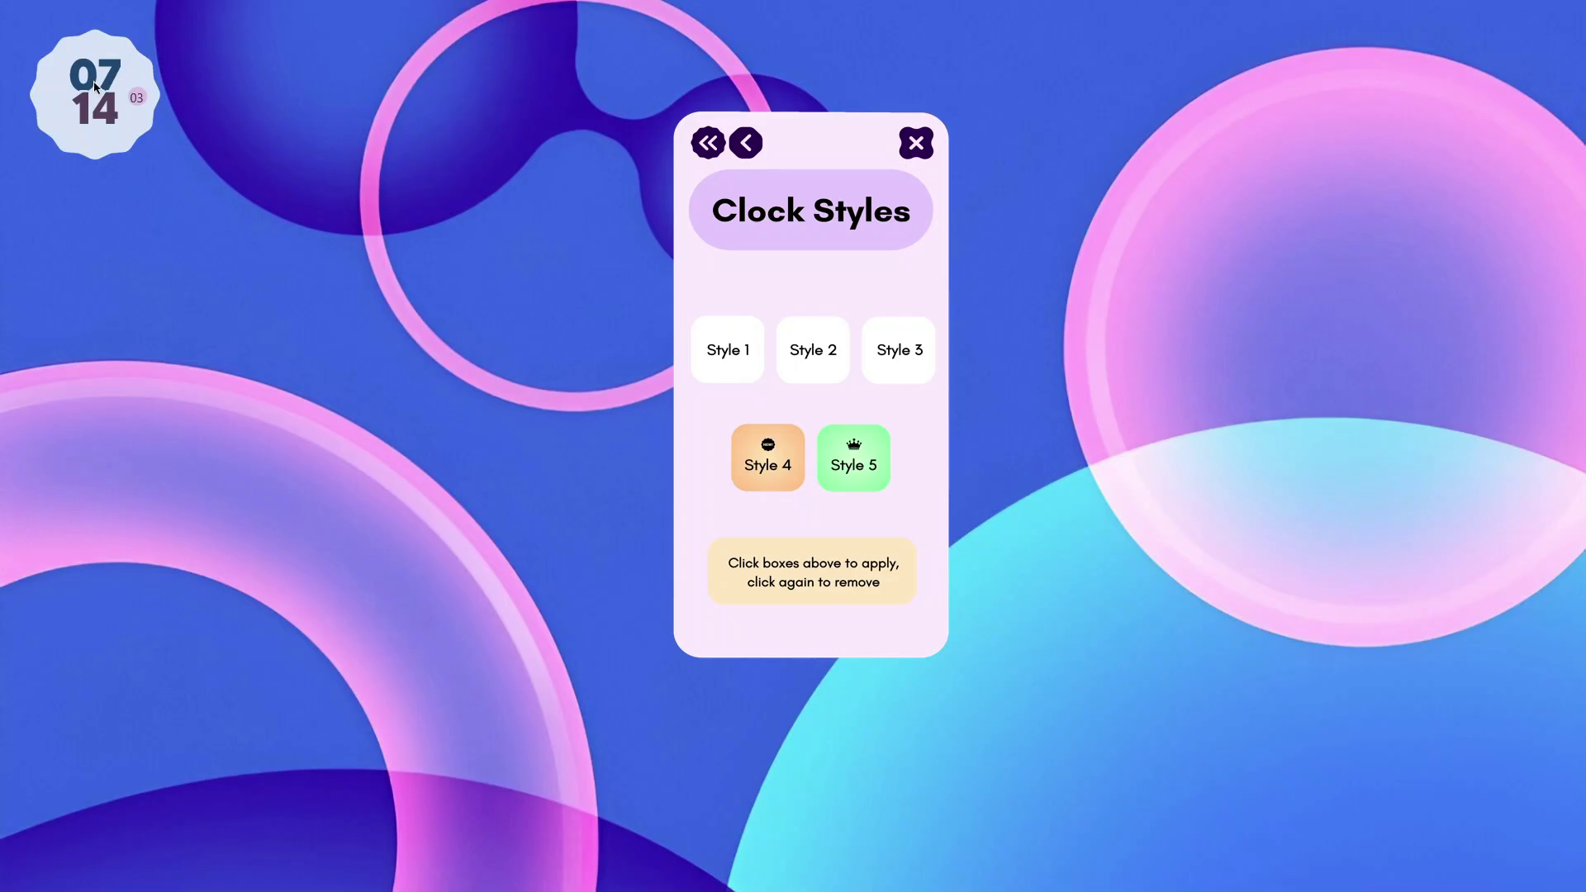
pyautogui.moveTo(110, 76); pyautogui.dragTo(428, 344)
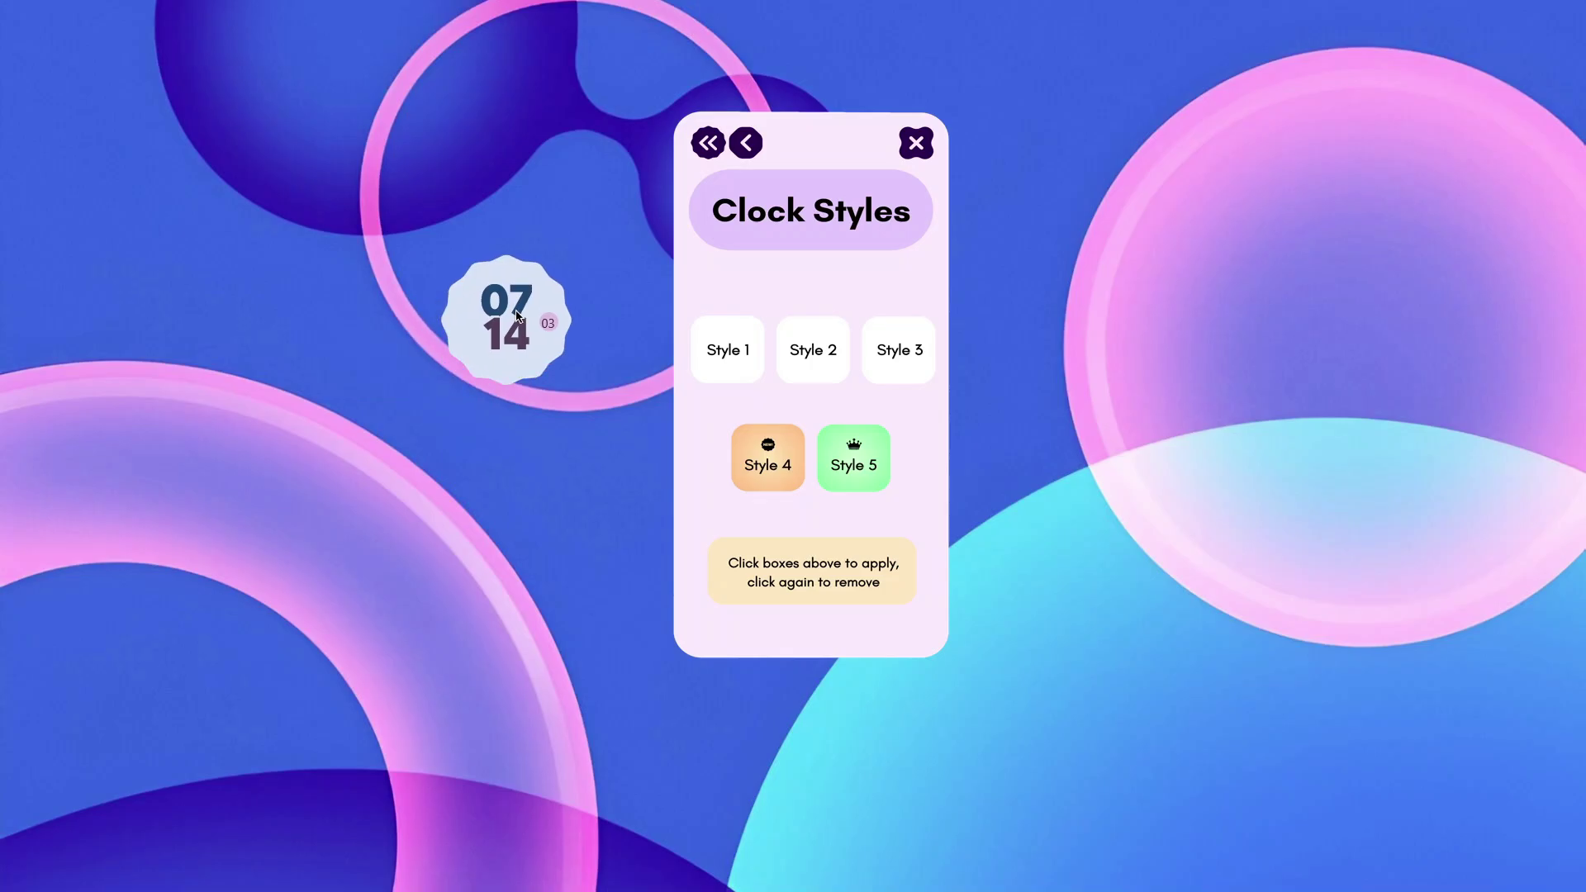
# - Open the date widget styles, preview Style 1 and remove it, and apply Style 2
pyautogui.click(746, 143)
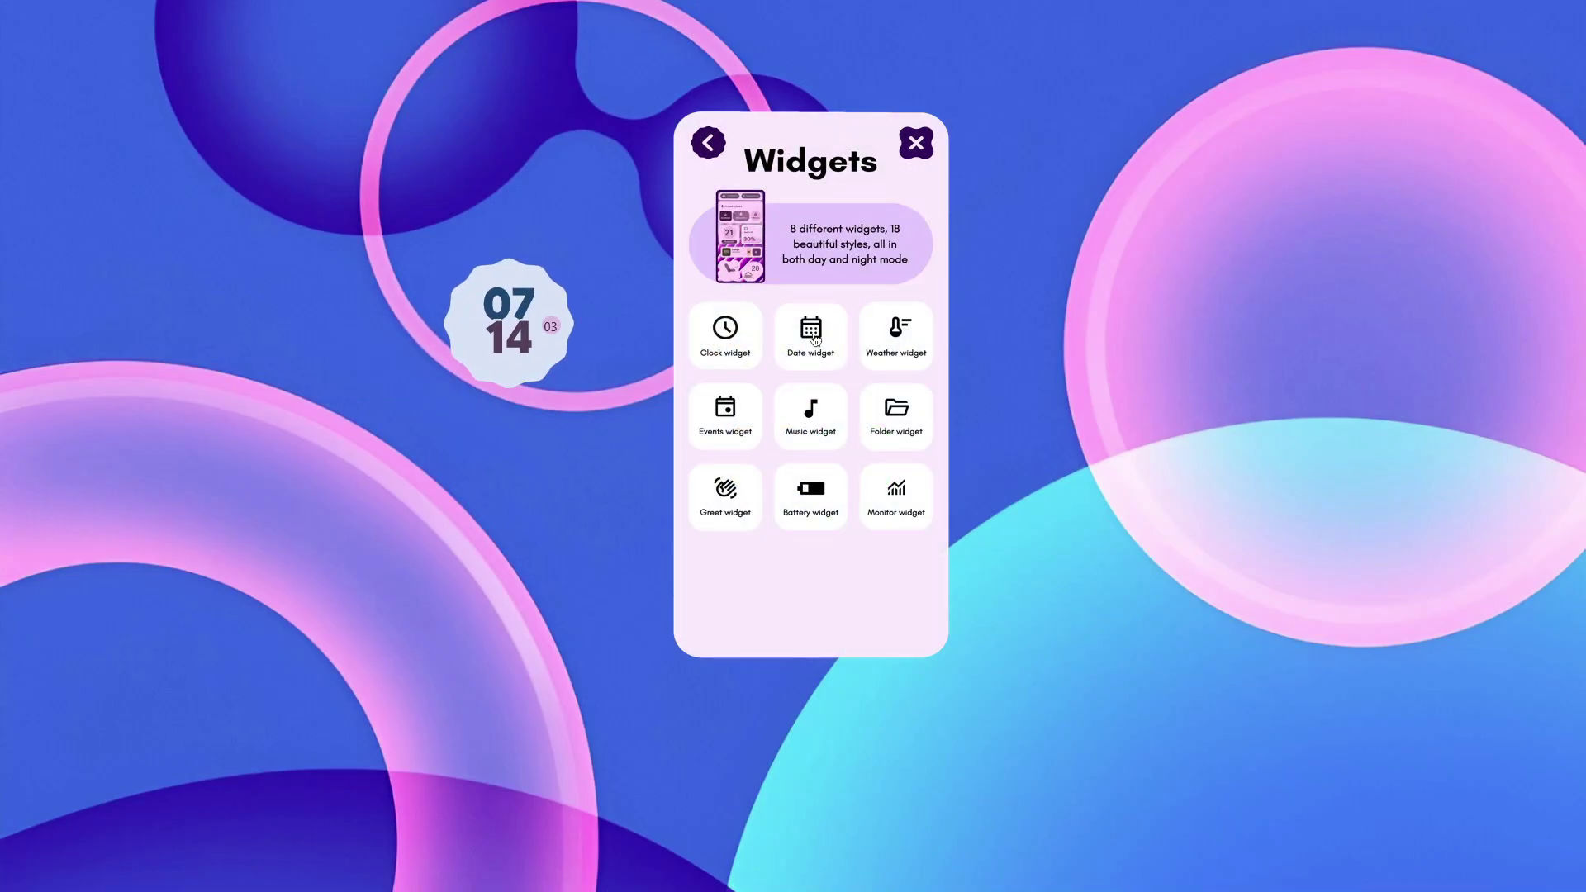
pyautogui.click(814, 337)
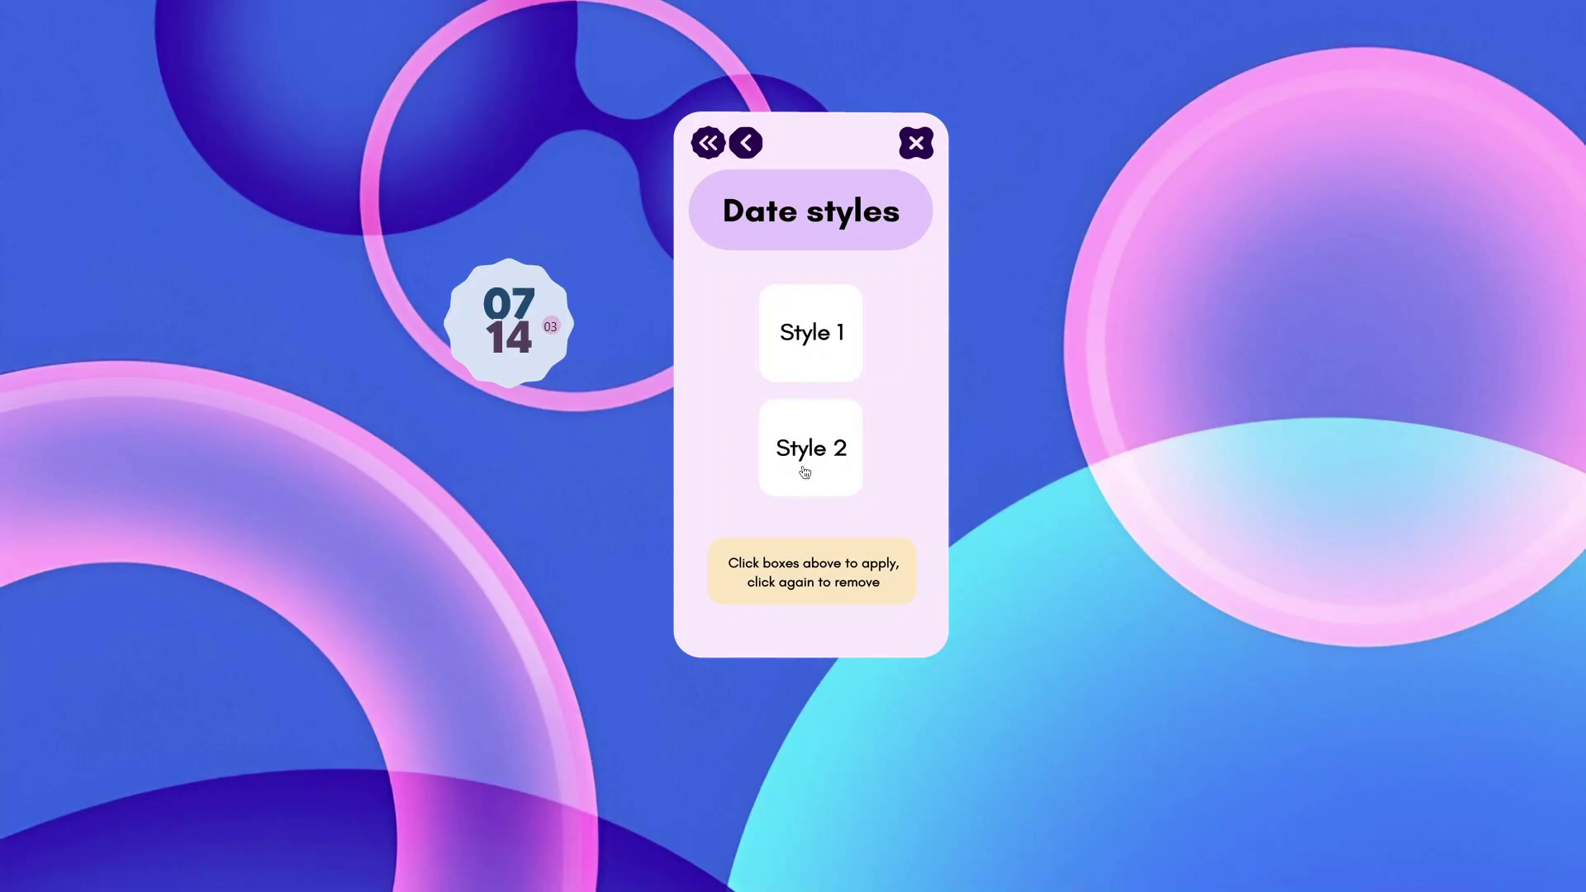
pyautogui.click(818, 341)
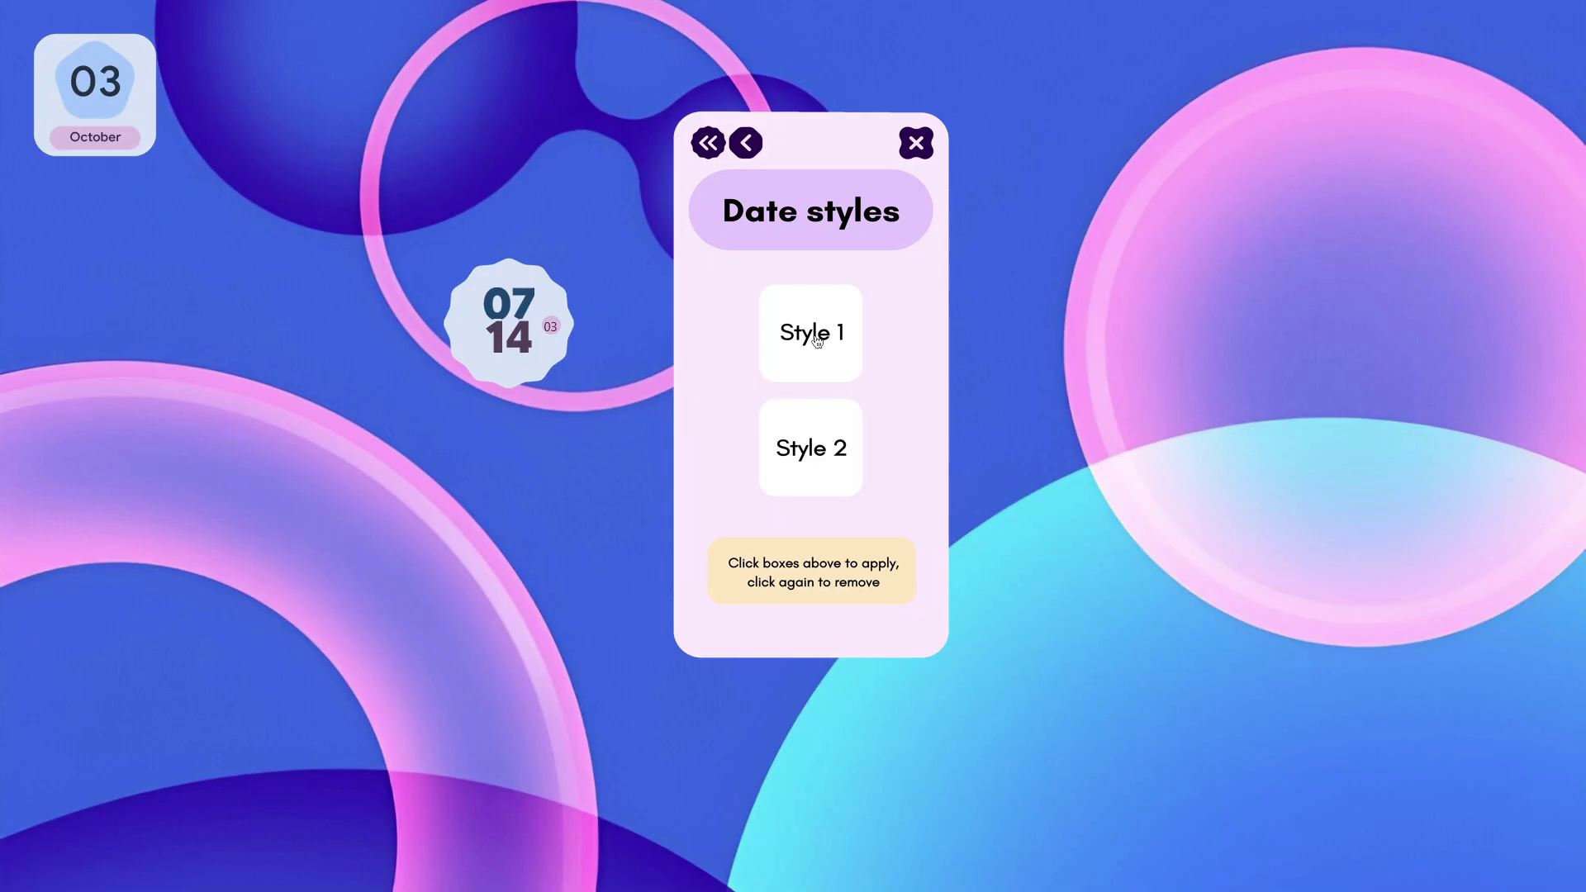
pyautogui.click(817, 342)
pyautogui.click(814, 439)
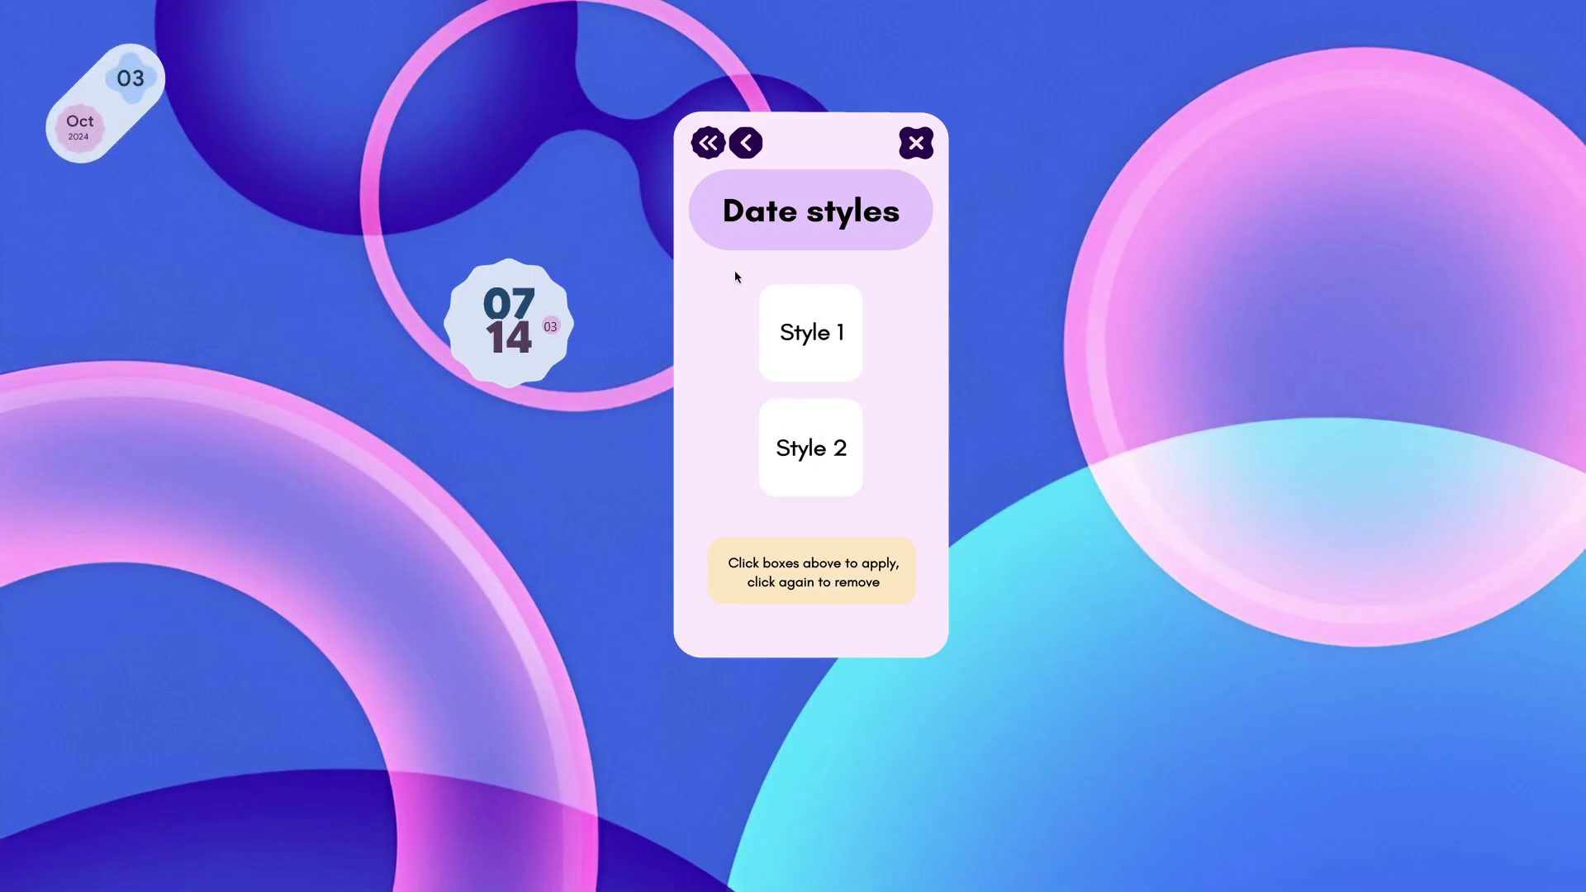
# - Apply date Style 1 again, remove Style 2, and place the date widget beside the clock
pyautogui.click(799, 318)
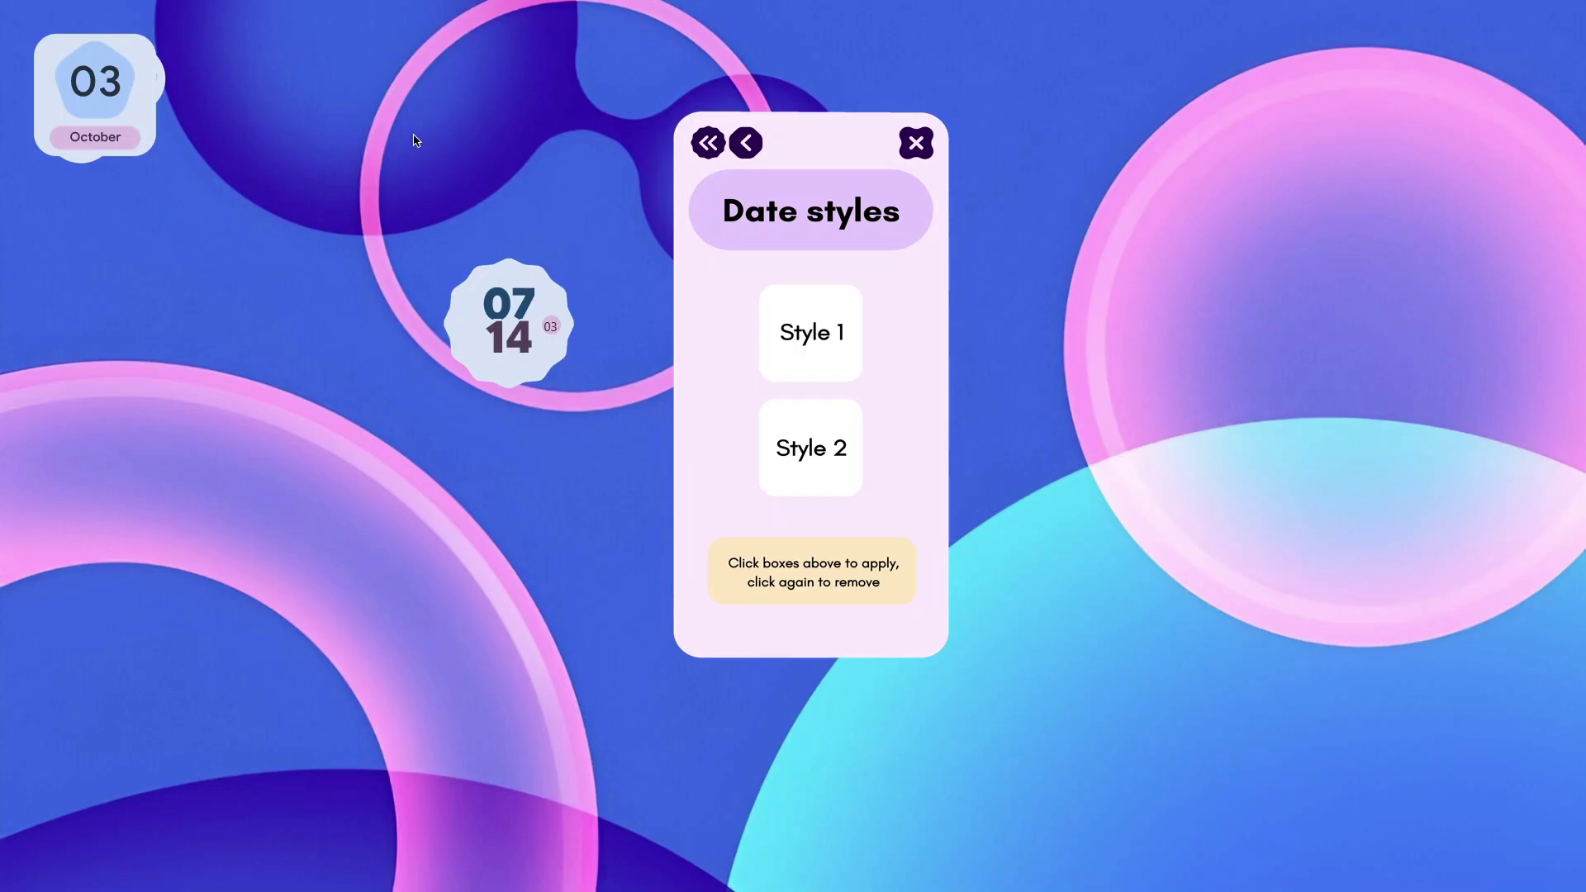
pyautogui.moveTo(134, 174); pyautogui.dragTo(242, 285)
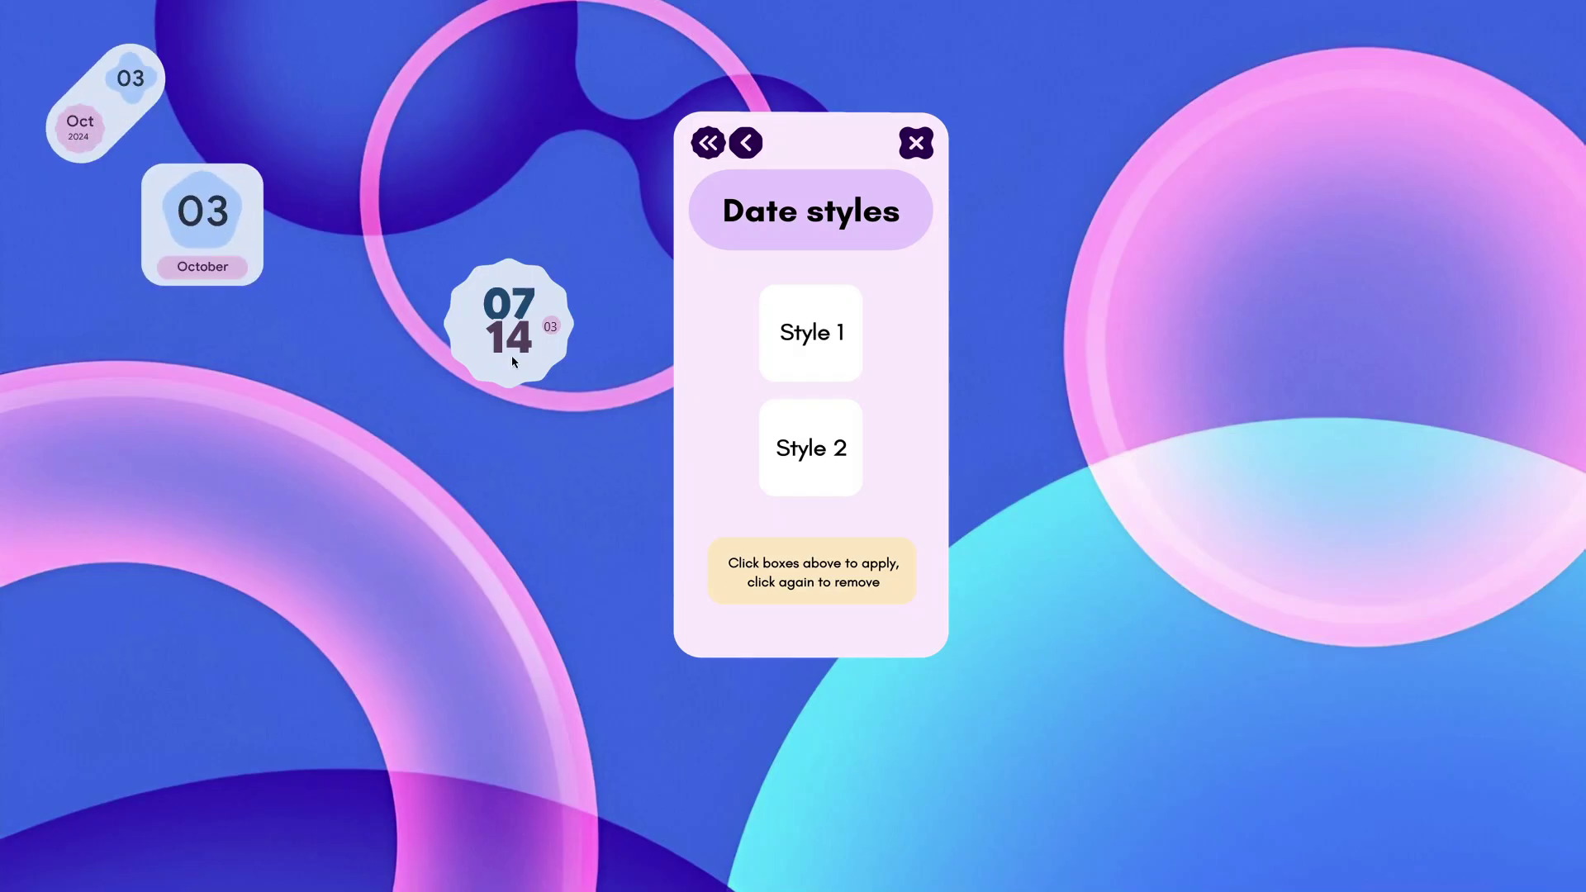
pyautogui.click(818, 447)
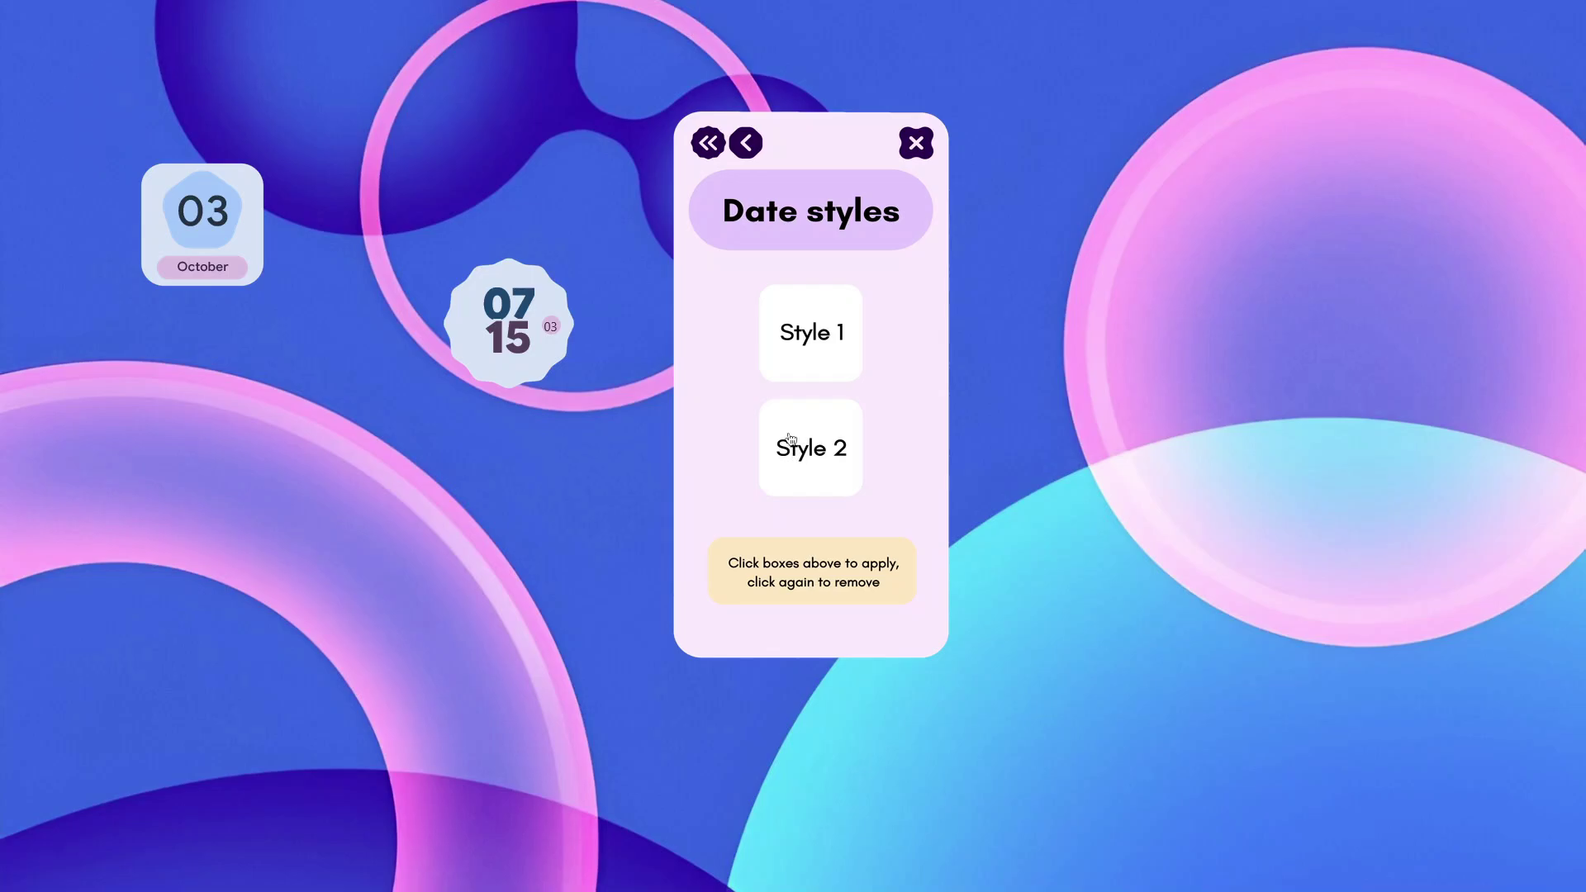
pyautogui.moveTo(174, 213); pyautogui.dragTo(560, 304)
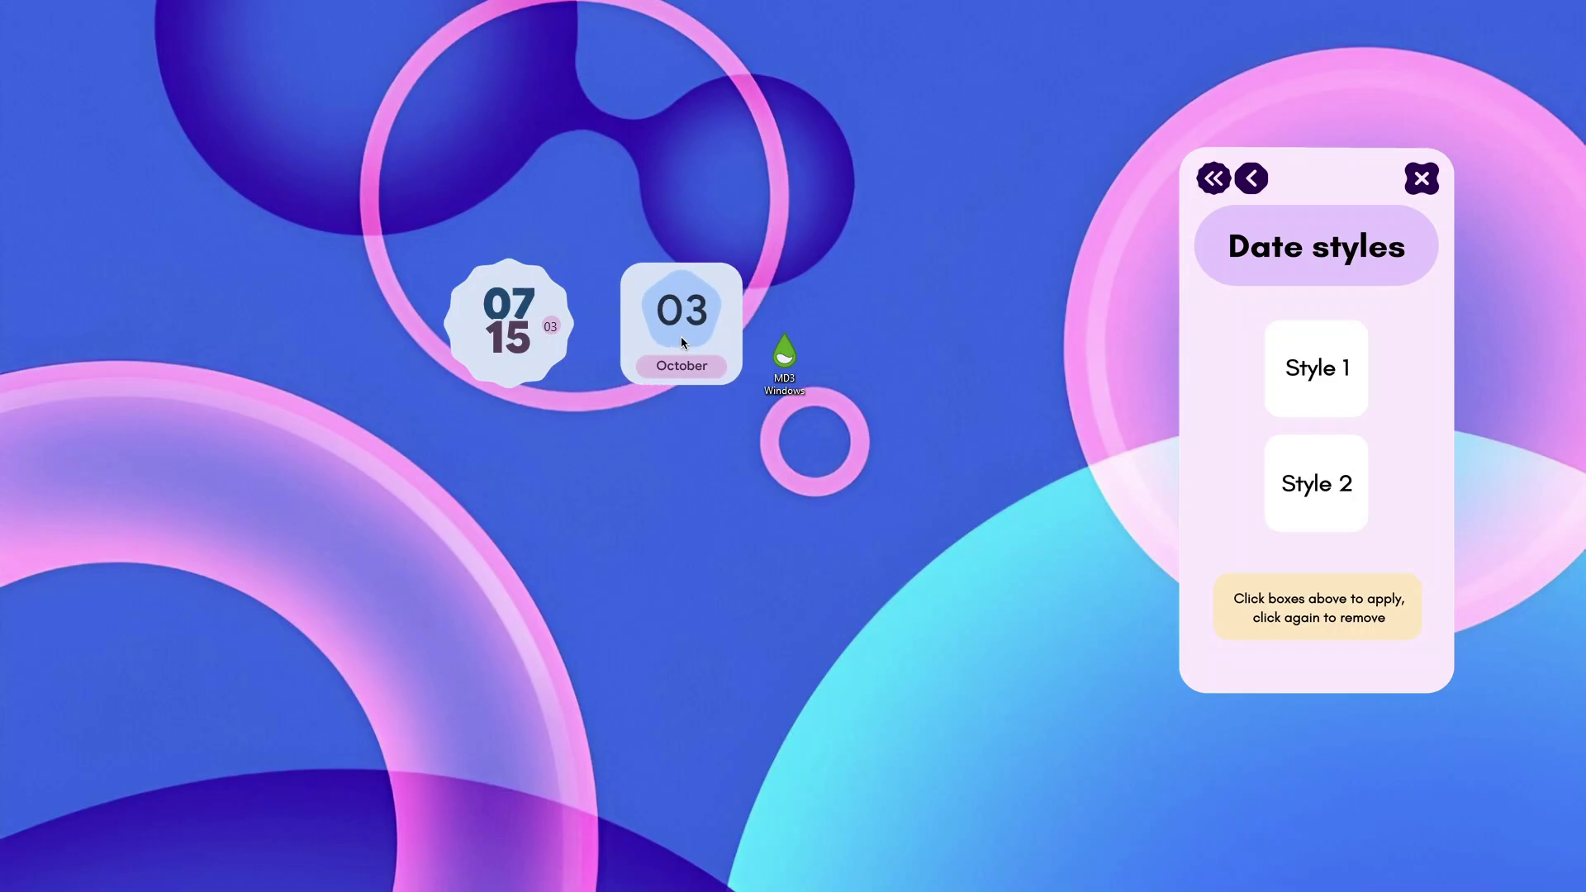
# - Delete the MD3 Windows shortcut from the desktop and move the date widget slightly closer to the clock
pyautogui.moveTo(811, 415); pyautogui.dragTo(1048, 511)
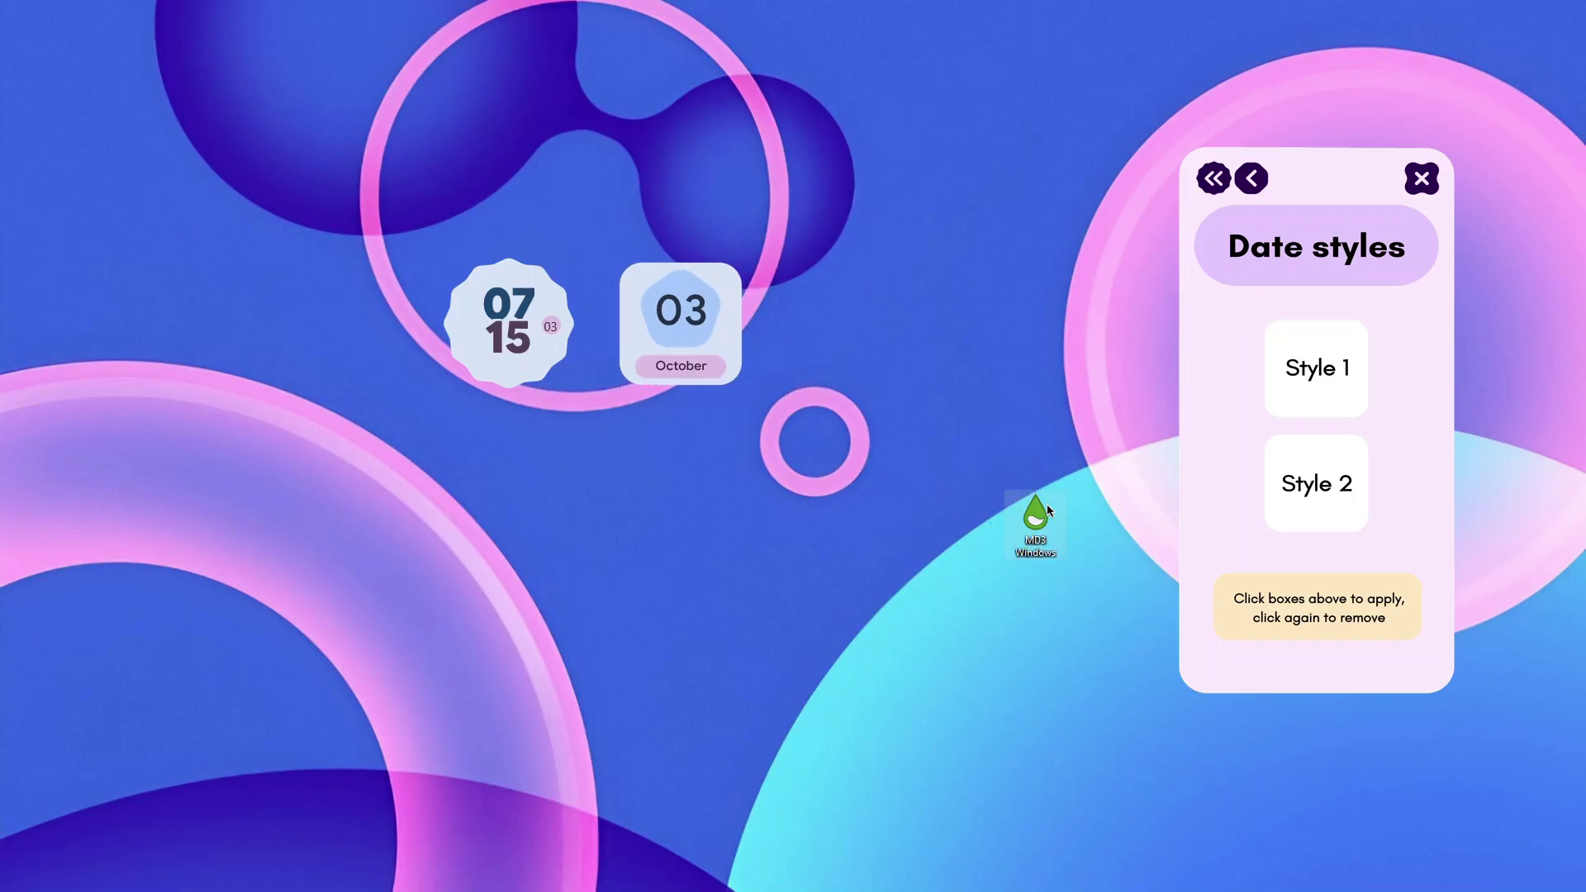
pyautogui.press('Delete')
pyautogui.moveTo(682, 304); pyautogui.dragTo(666, 293)
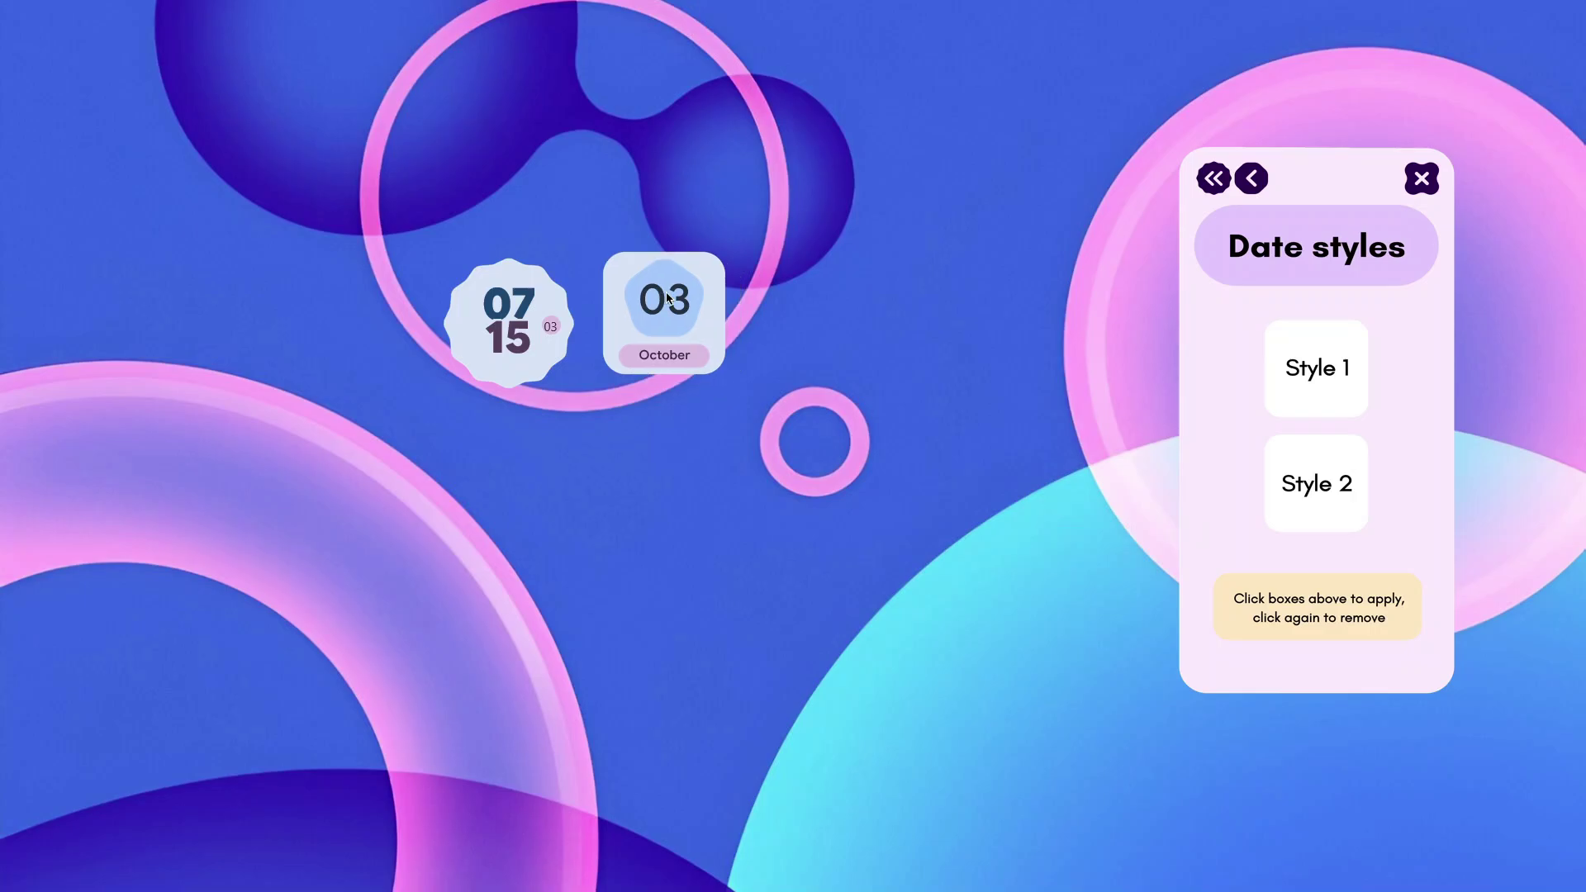
# - Open the music widget styles, preview and remove Styles 1, 2 and 3 one by one, and apply Style 4
pyautogui.click(1264, 176)
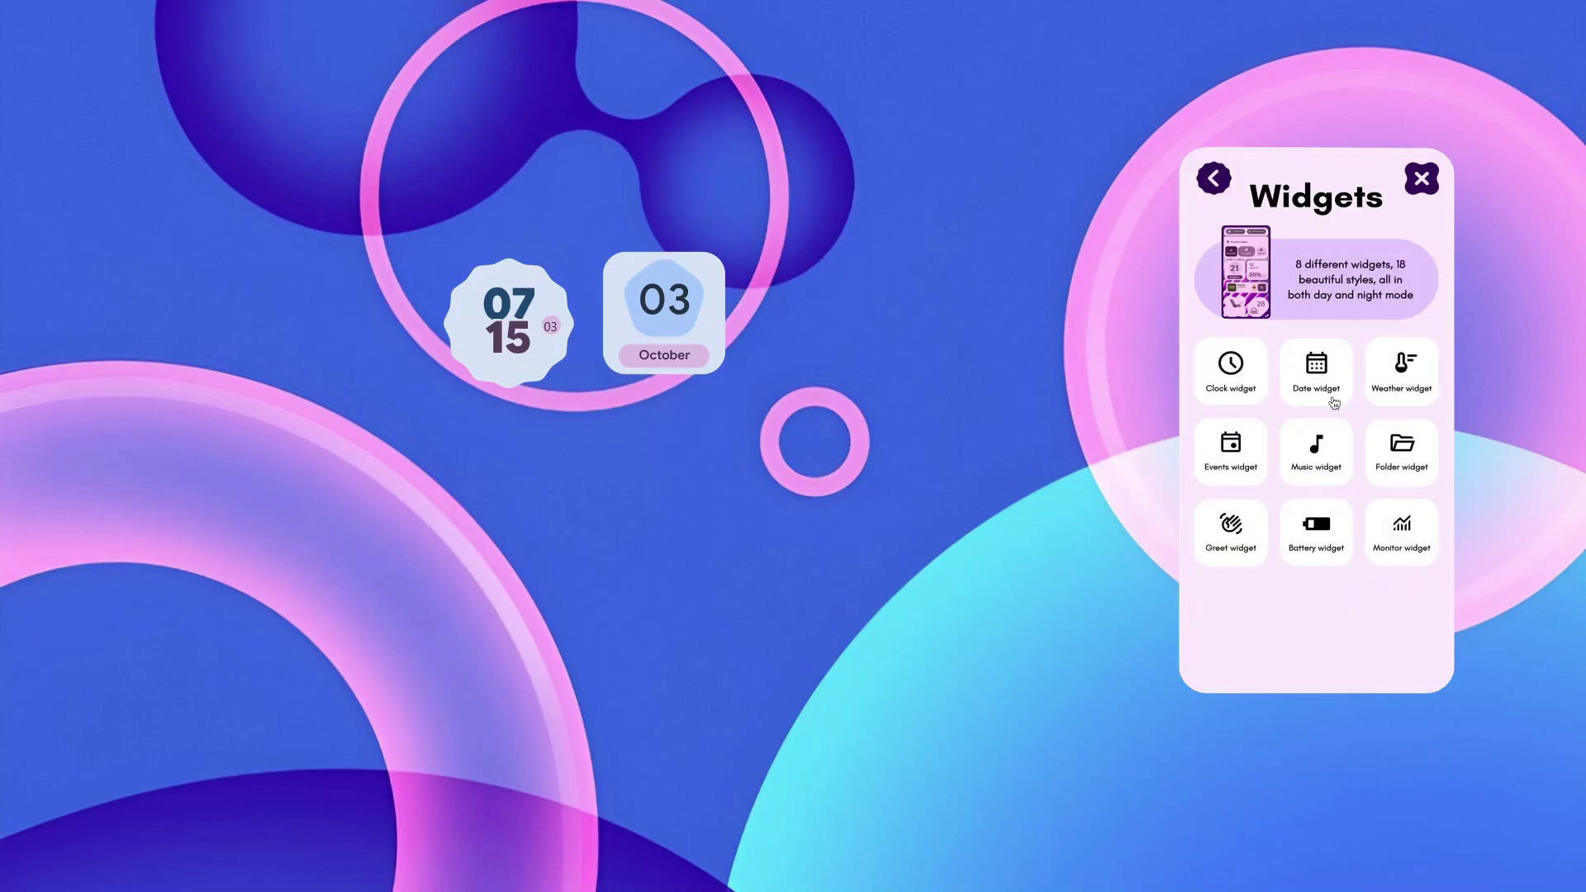
pyautogui.click(1319, 448)
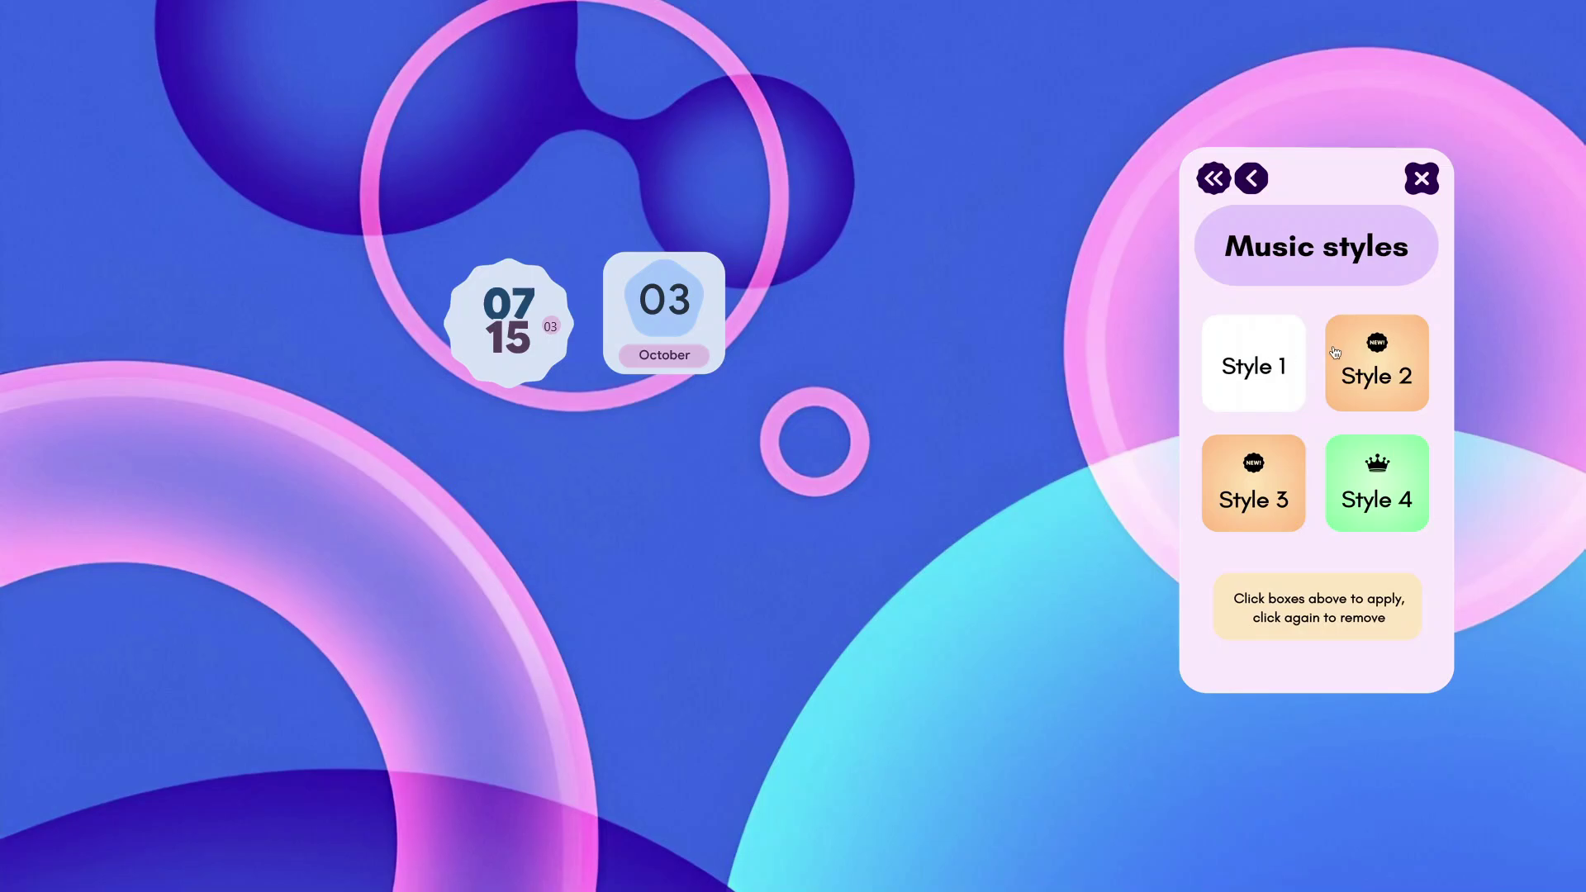
pyautogui.click(1260, 371)
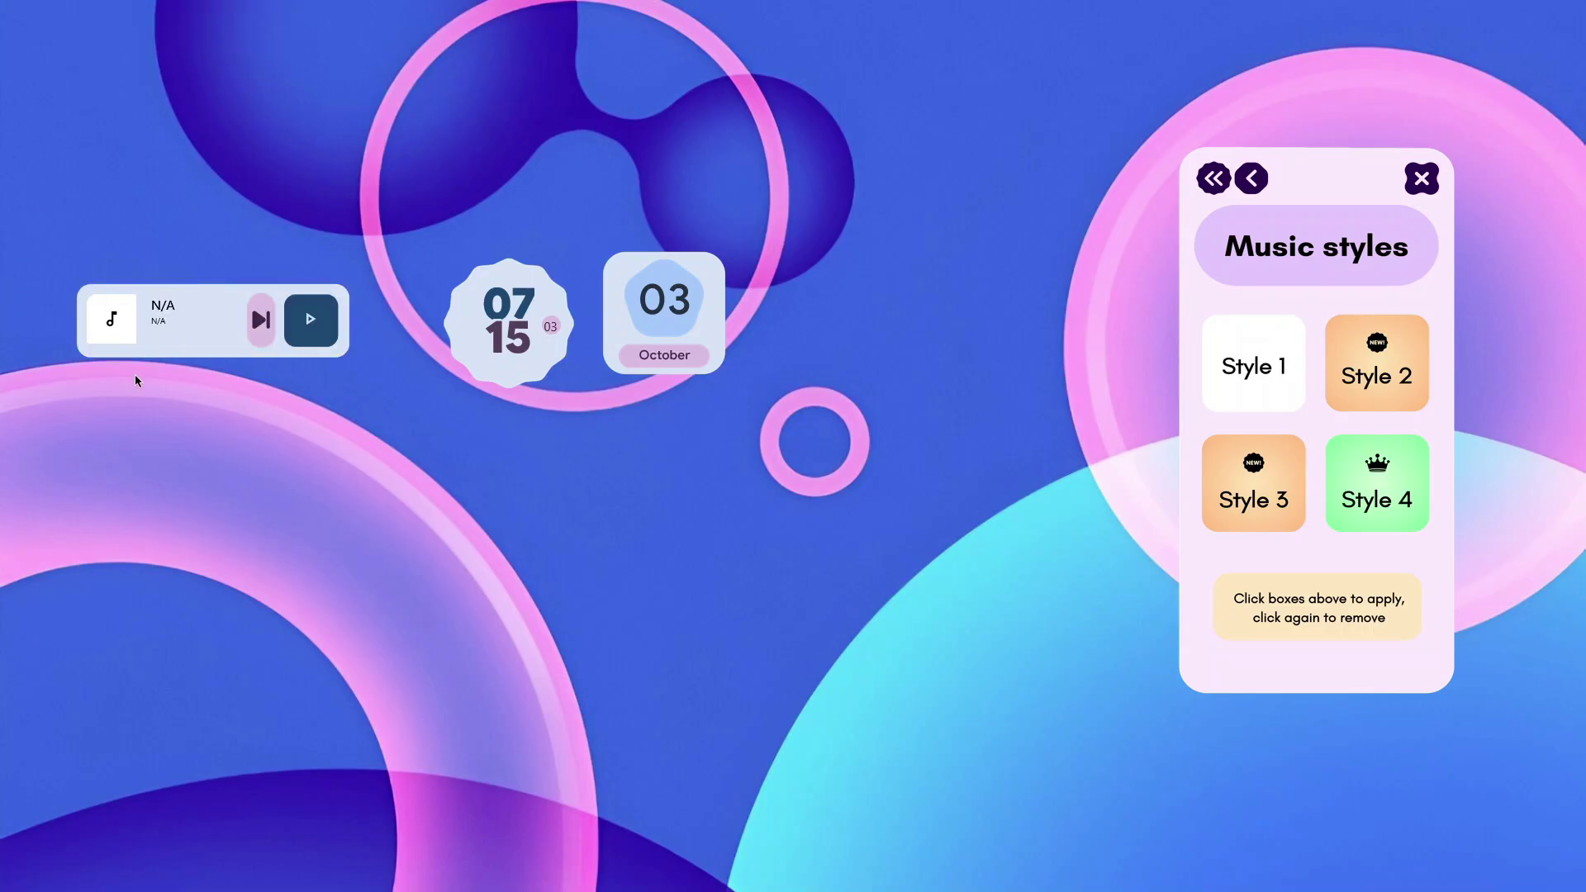
pyautogui.click(1254, 372)
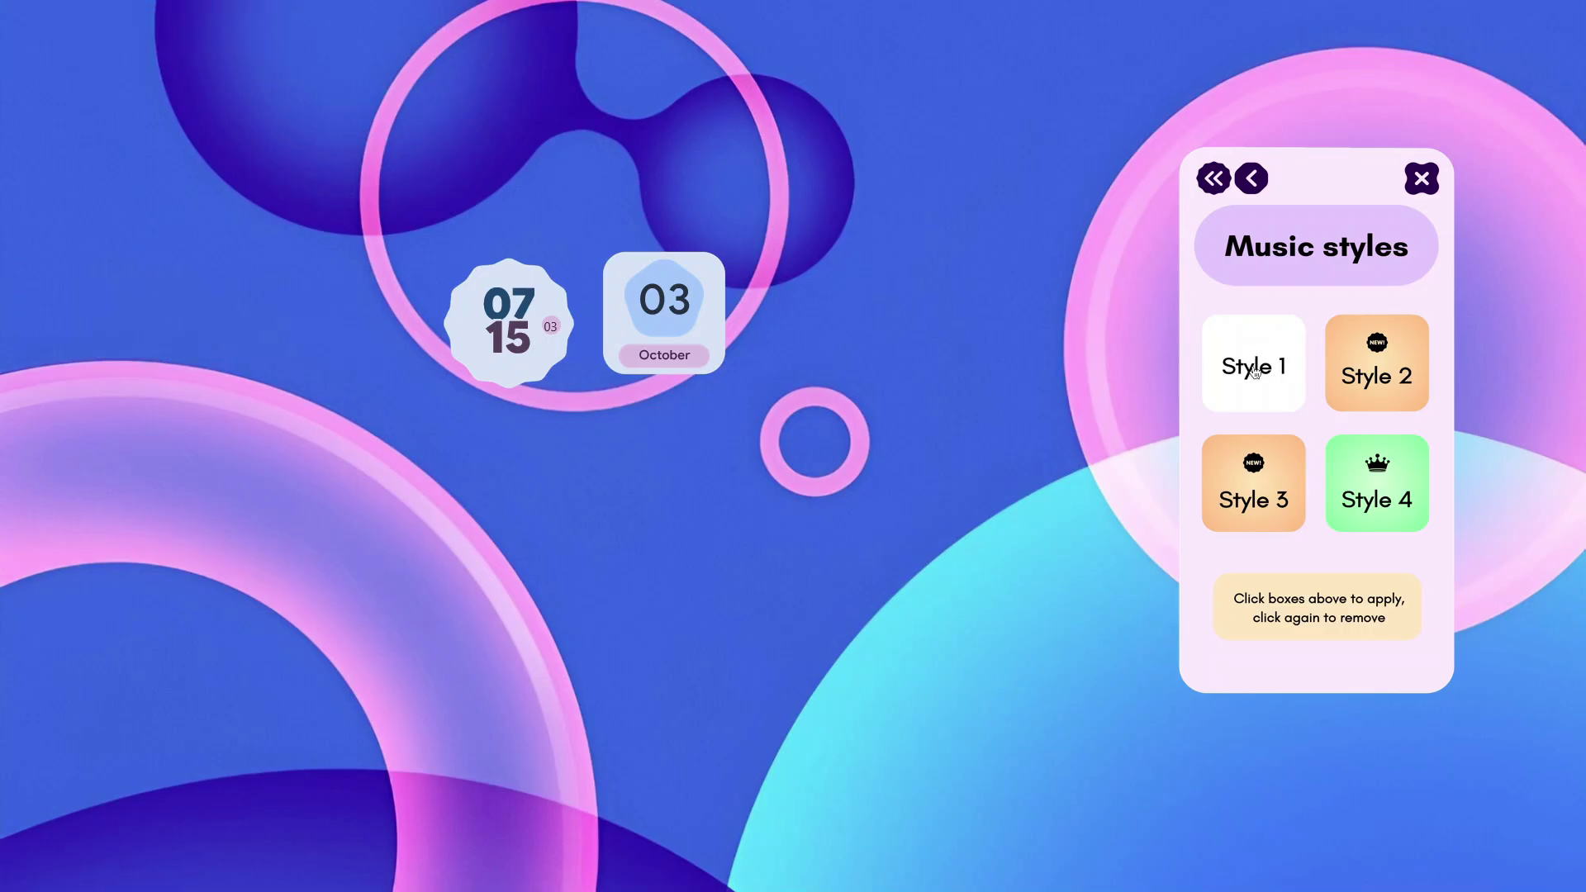
pyautogui.click(1382, 370)
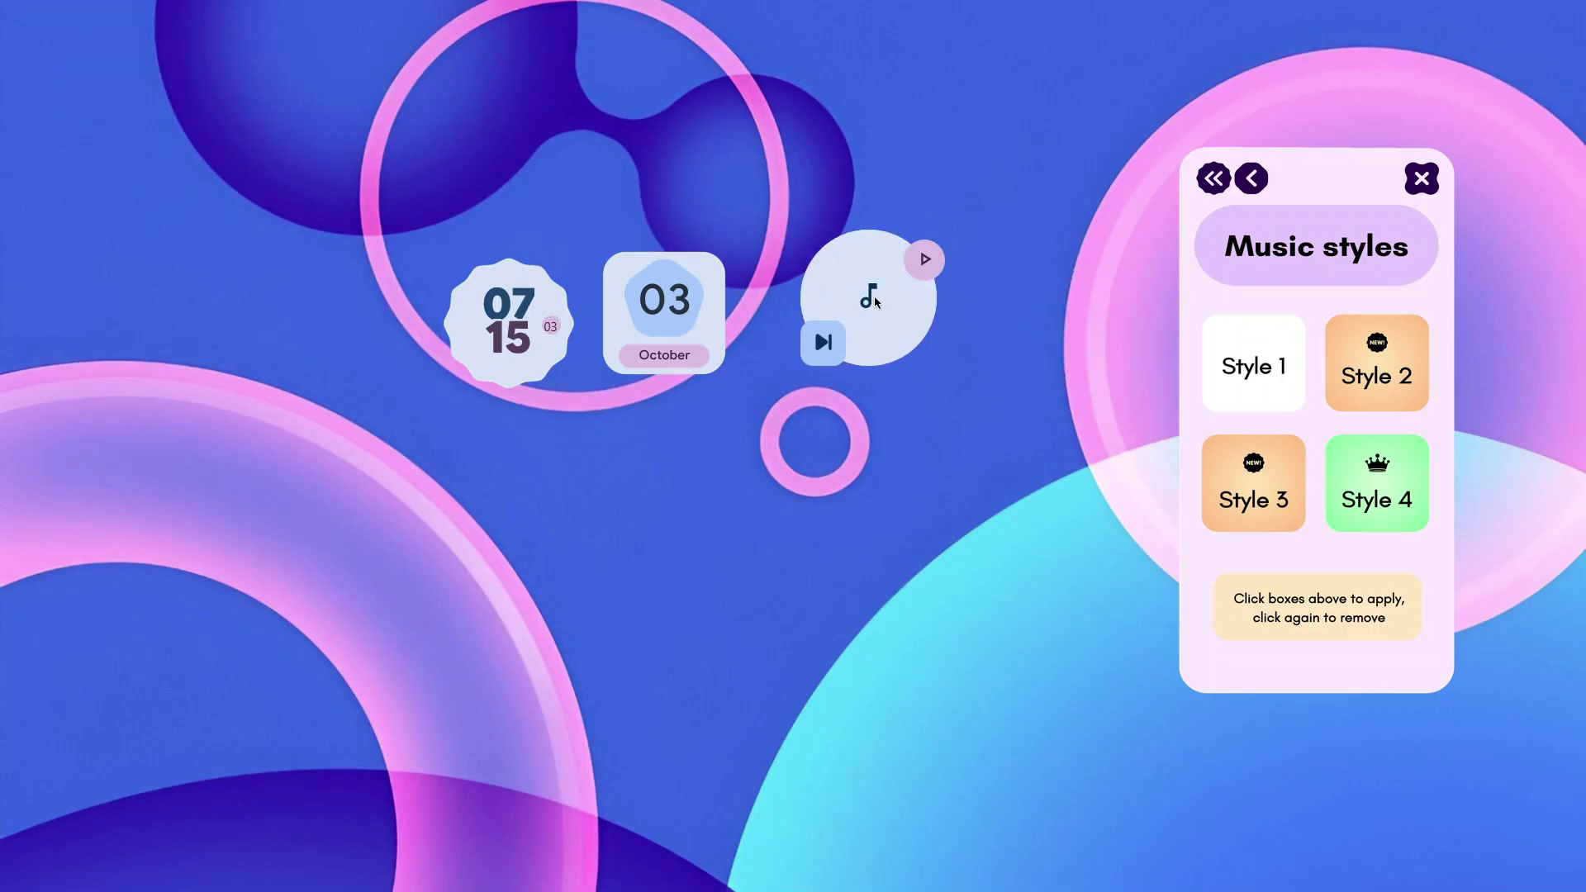
pyautogui.click(1381, 365)
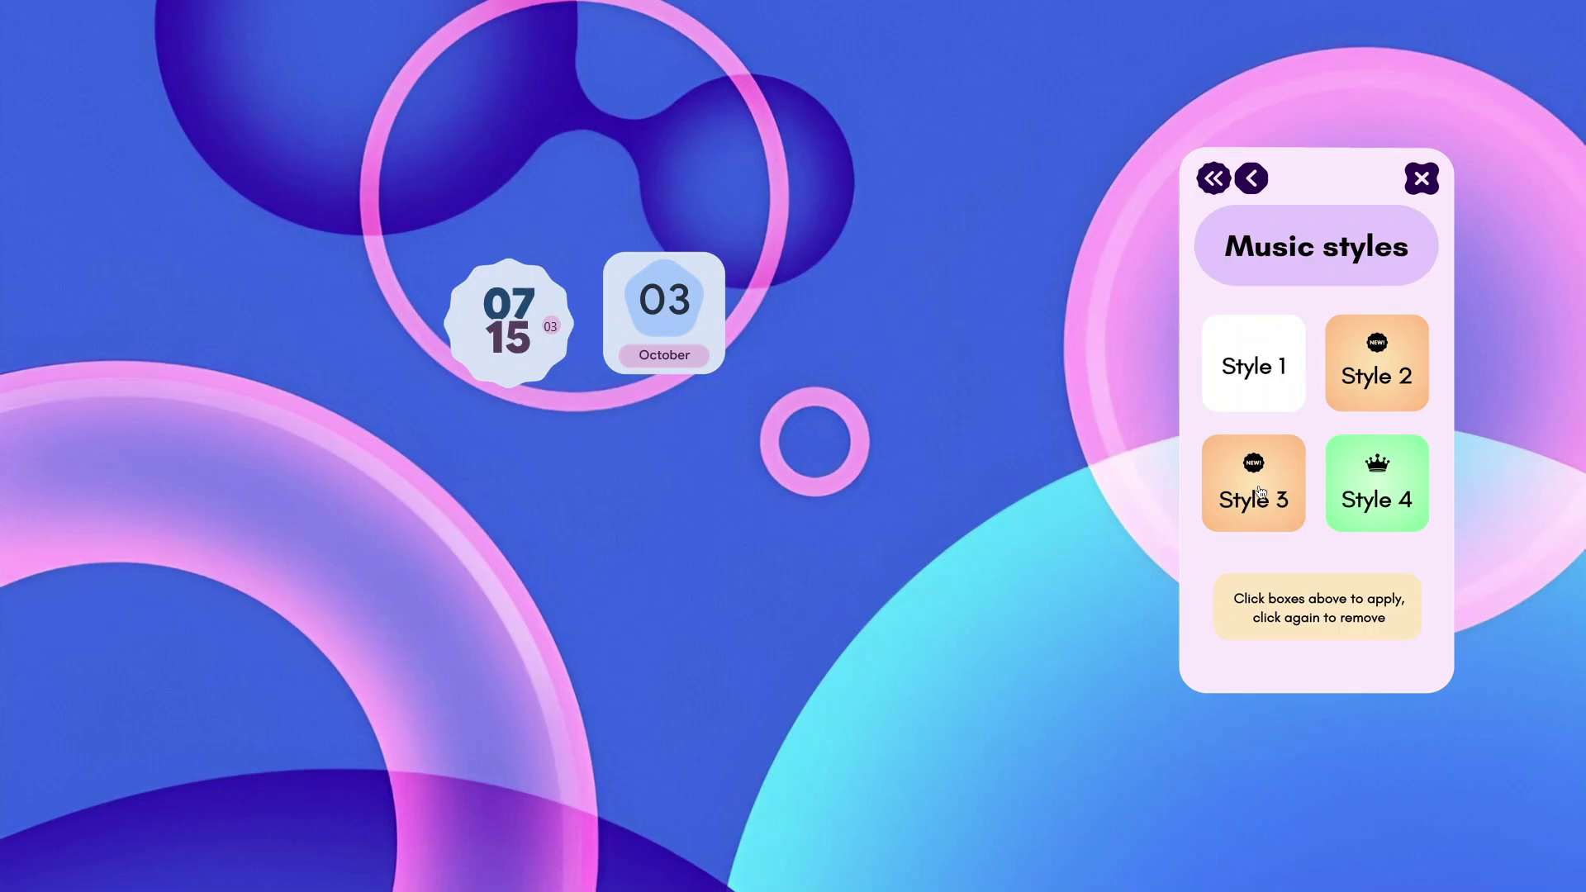
pyautogui.click(1262, 491)
pyautogui.click(1296, 496)
pyautogui.click(1375, 494)
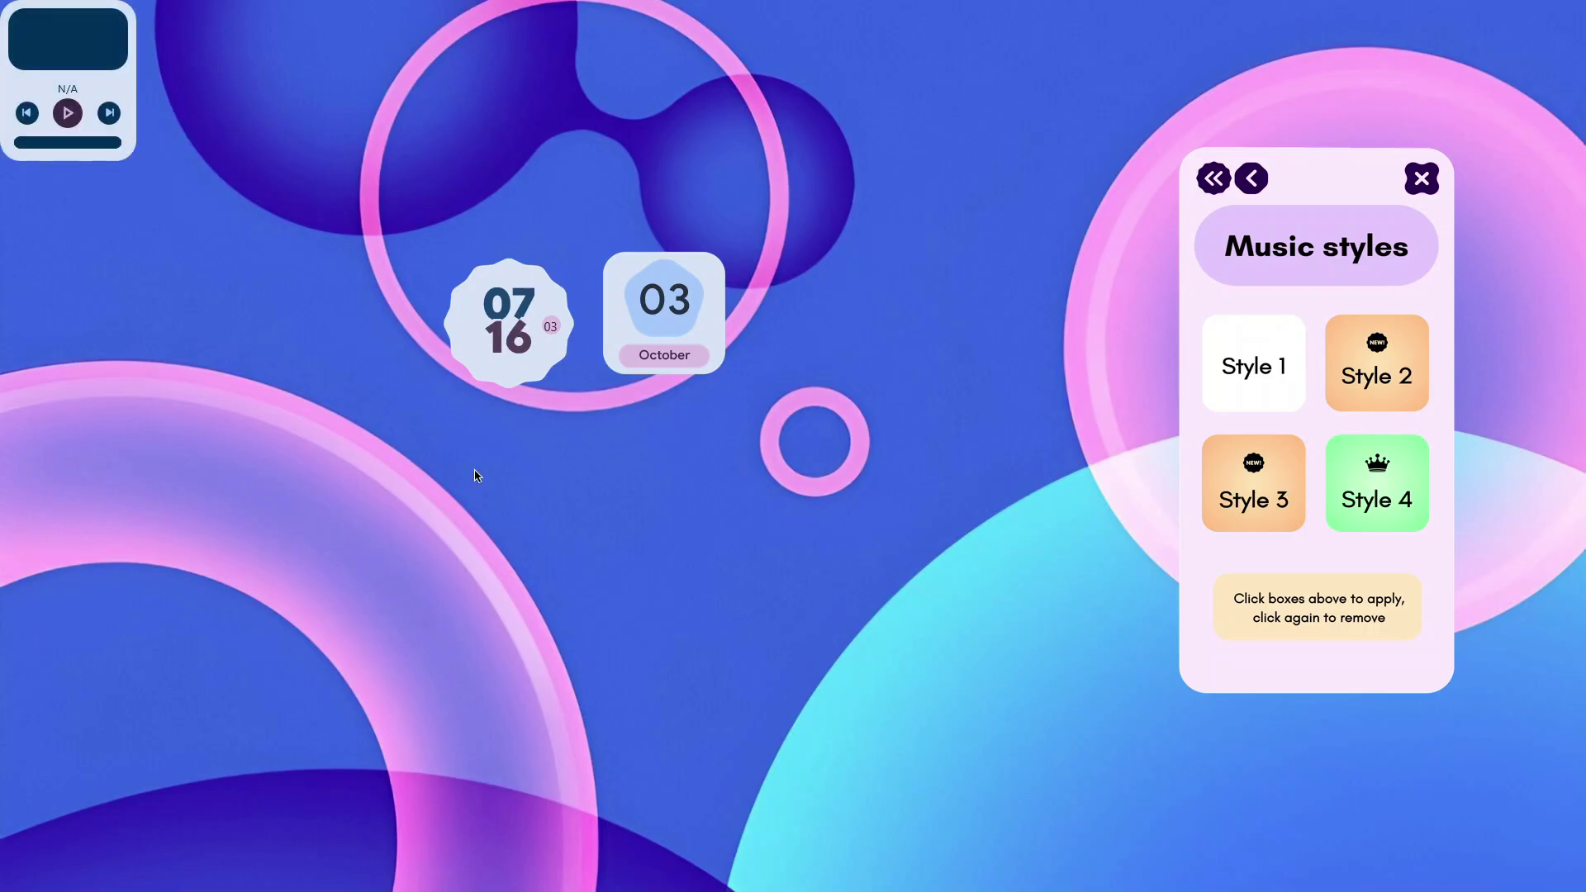
# - Place the music widget below and beside the date widget, and open the events widget styles
pyautogui.moveTo(71, 37); pyautogui.dragTo(941, 404)
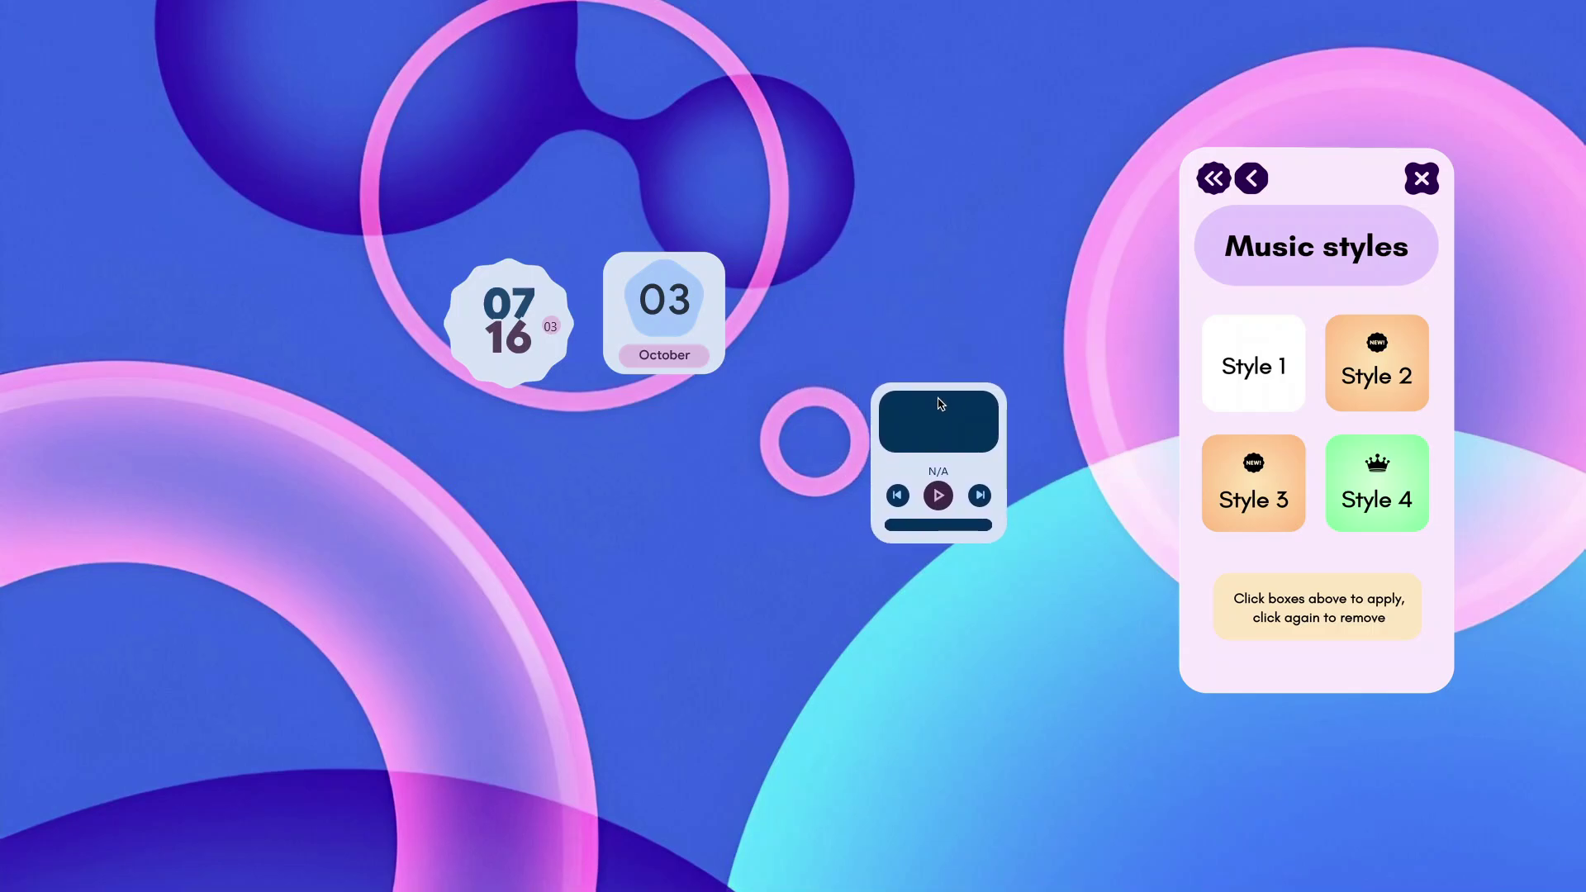
pyautogui.click(1257, 177)
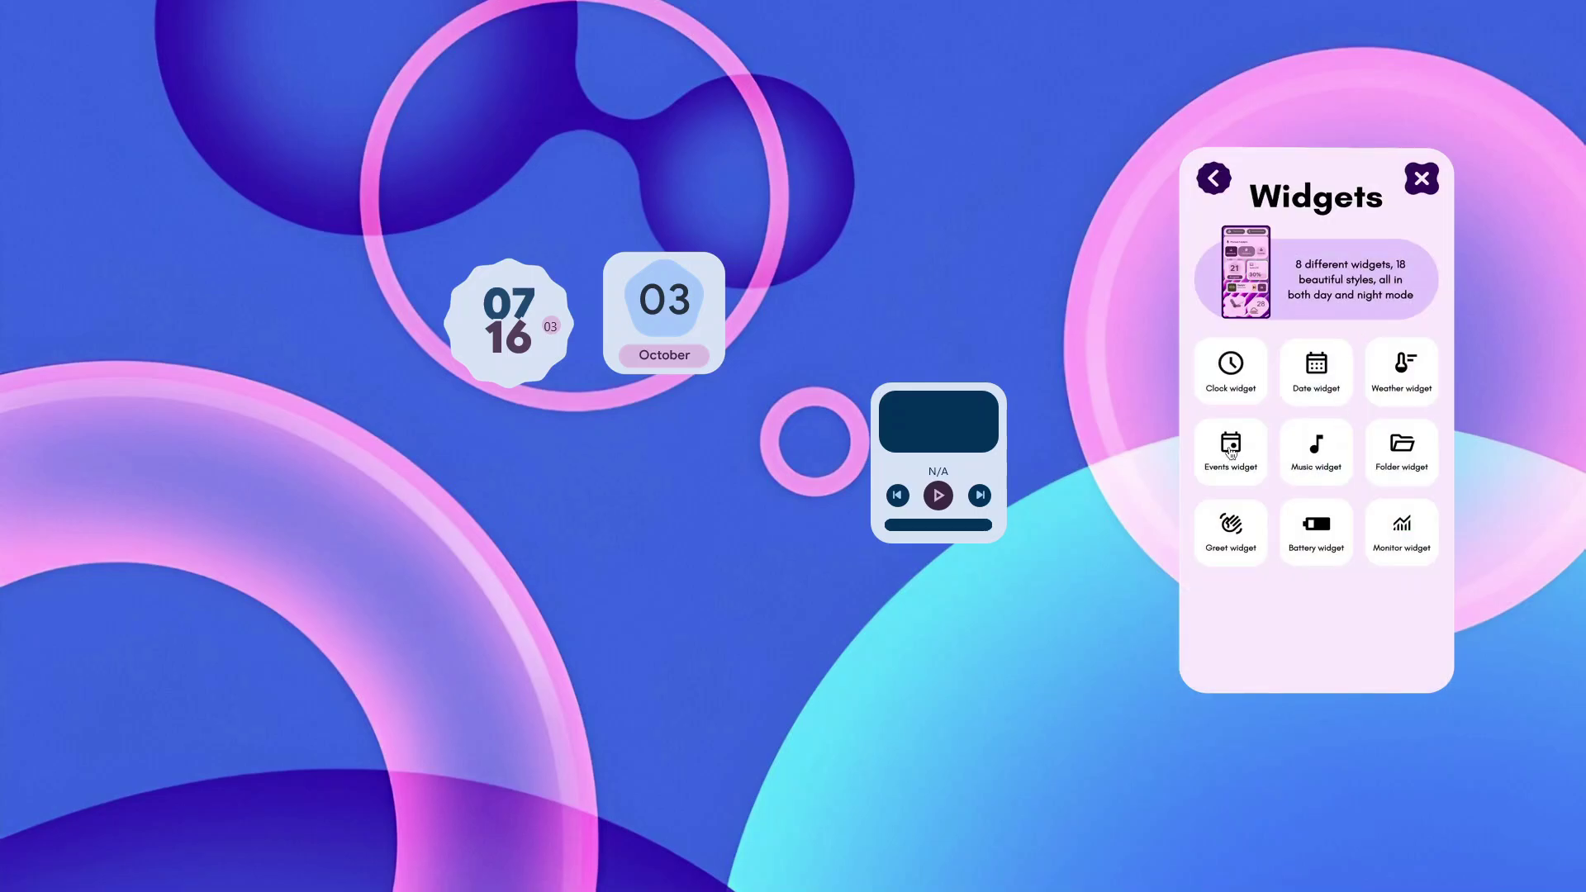
pyautogui.click(1233, 451)
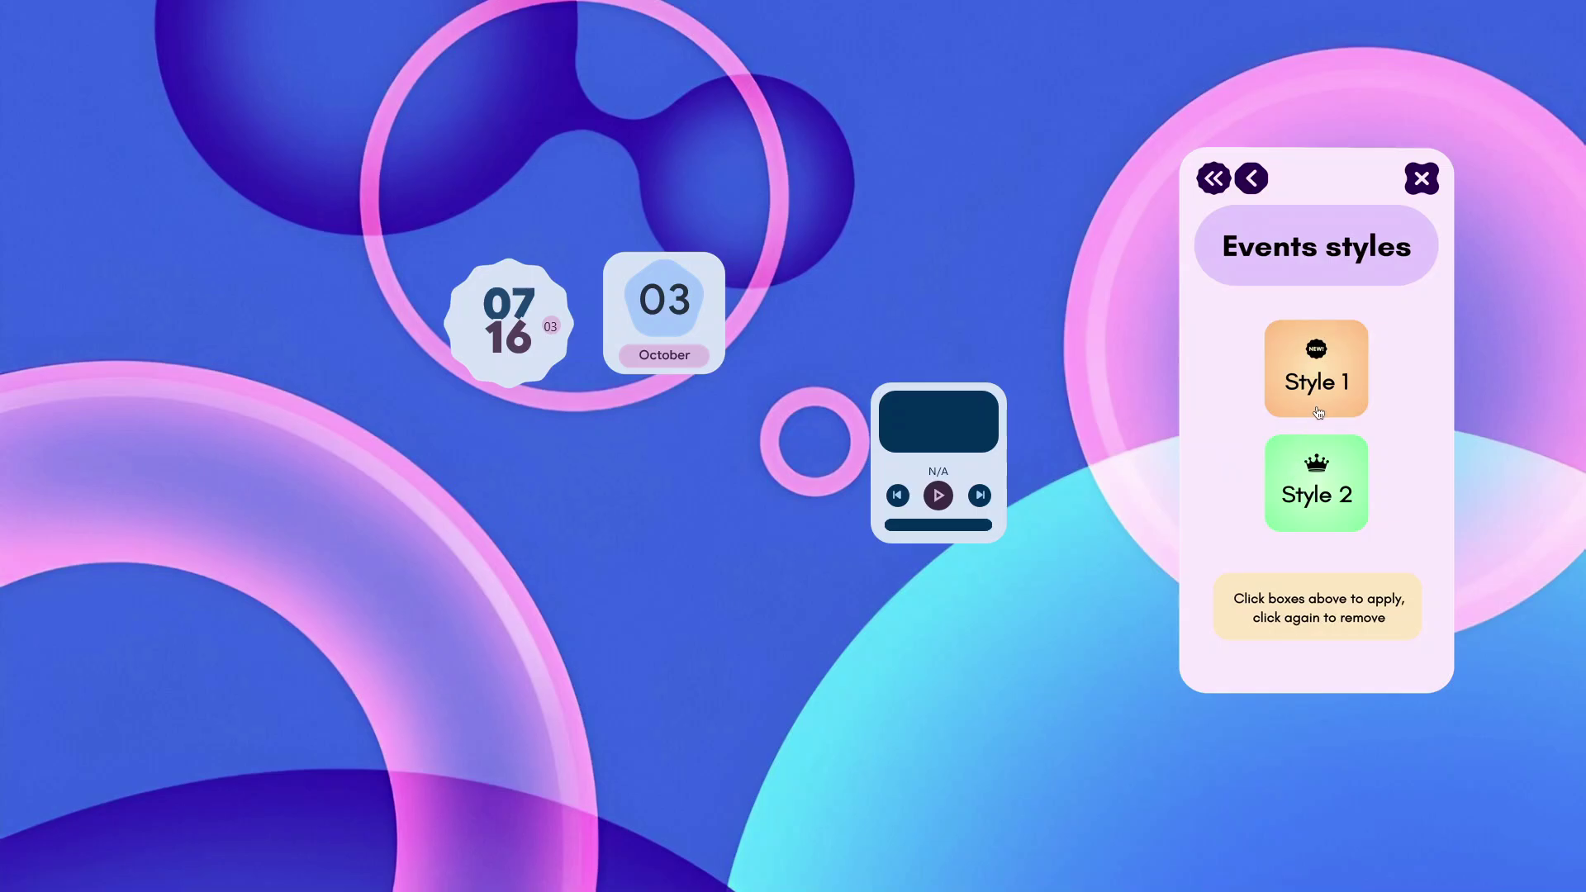
# - Apply events Styles 1 and 2, place the Style 2 widget below the clock and date widgets, and remove Style 1
pyautogui.click(1325, 370)
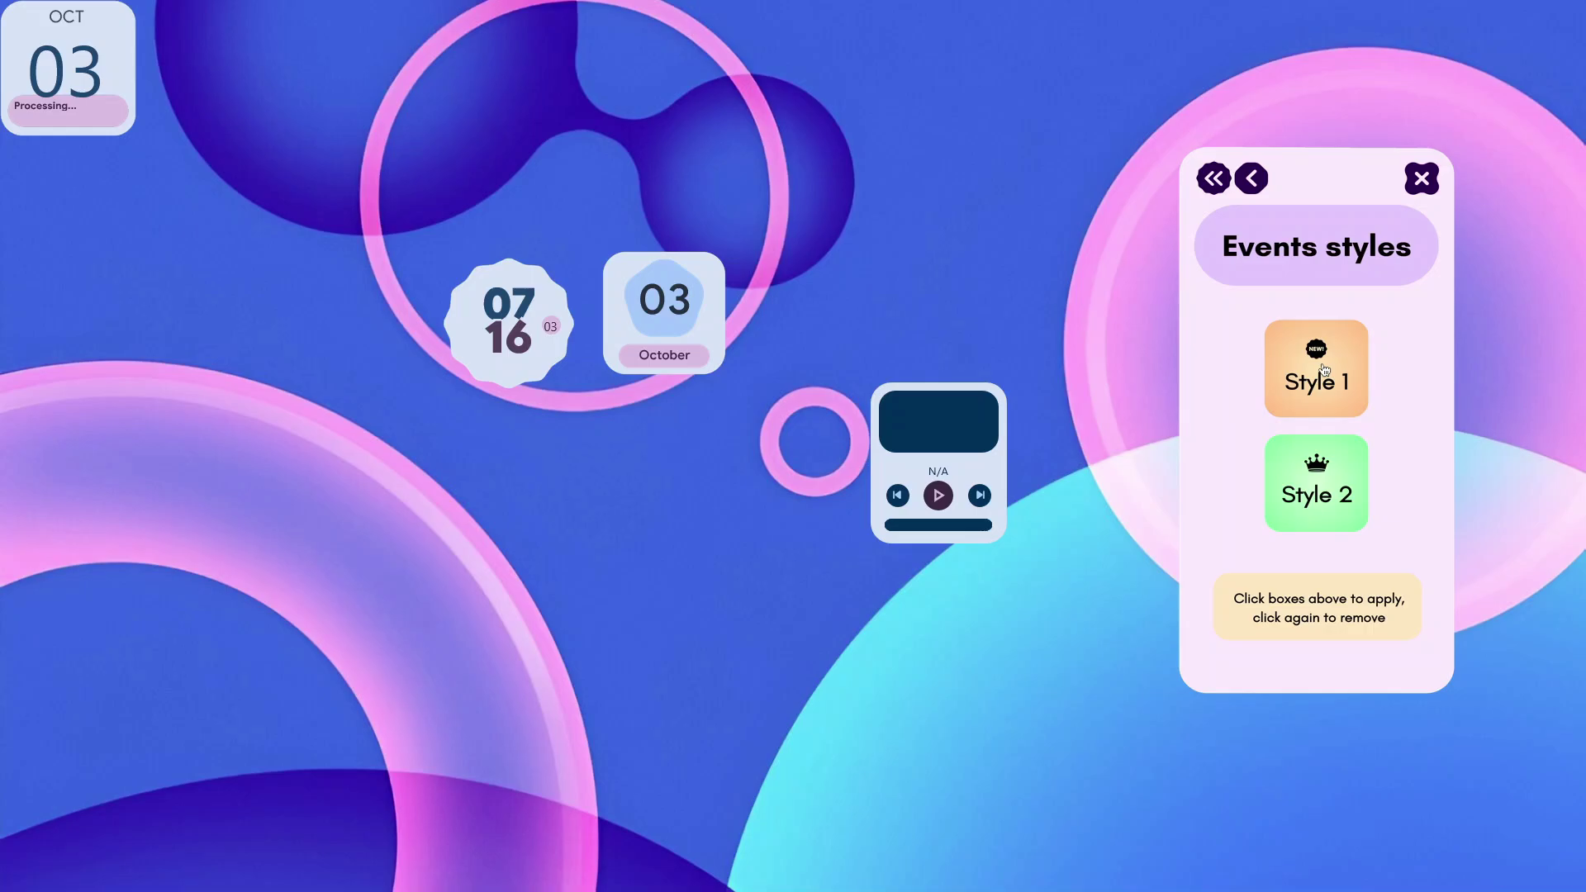
pyautogui.click(1320, 491)
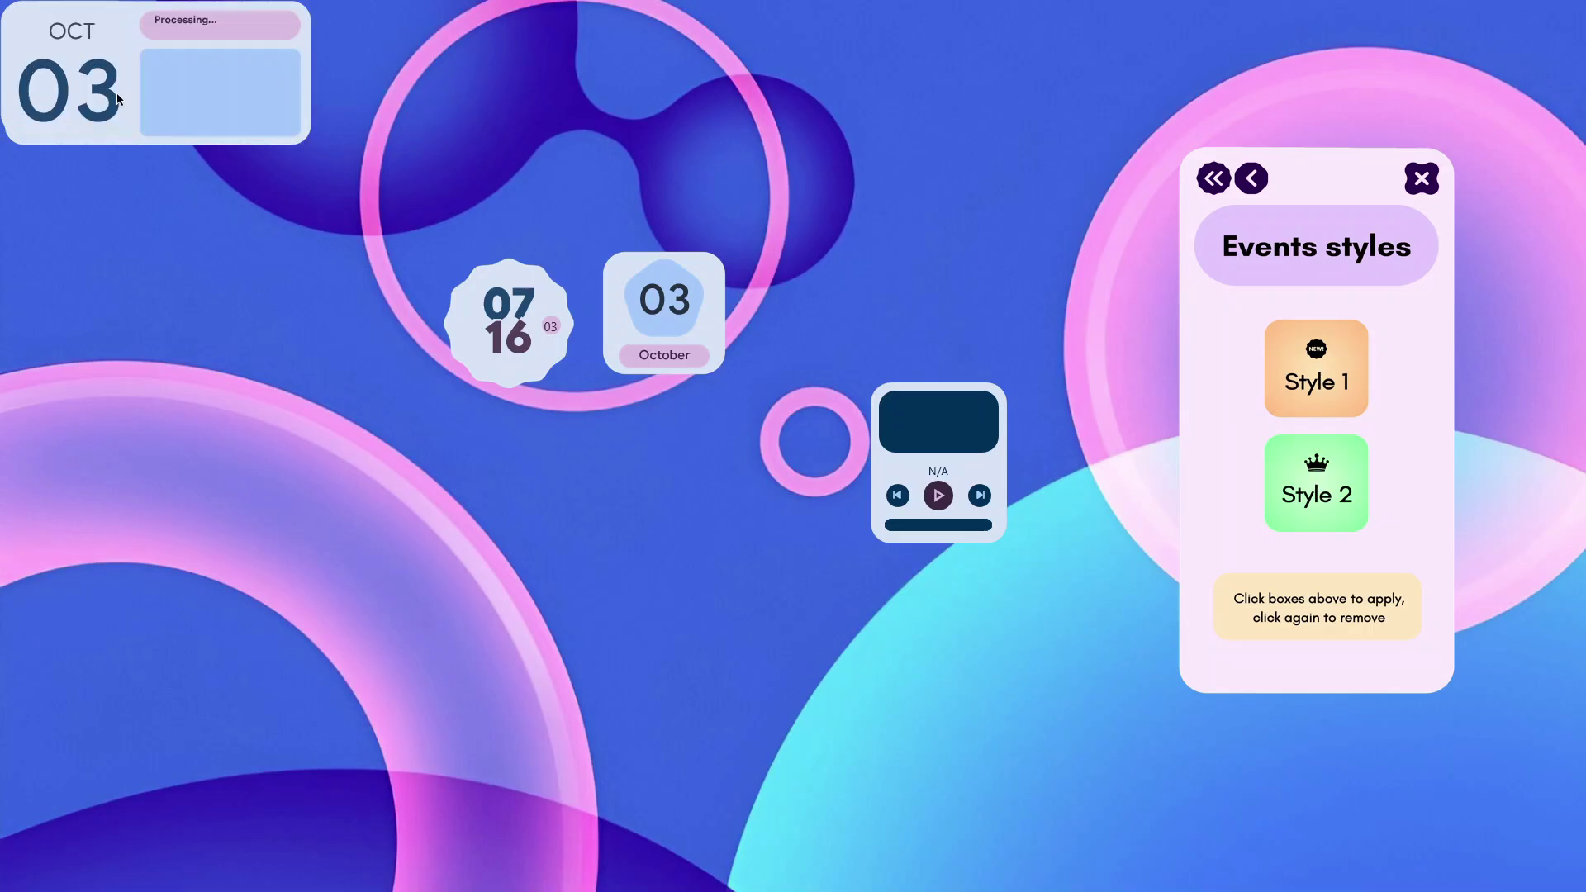
pyautogui.moveTo(118, 99); pyautogui.dragTo(554, 532)
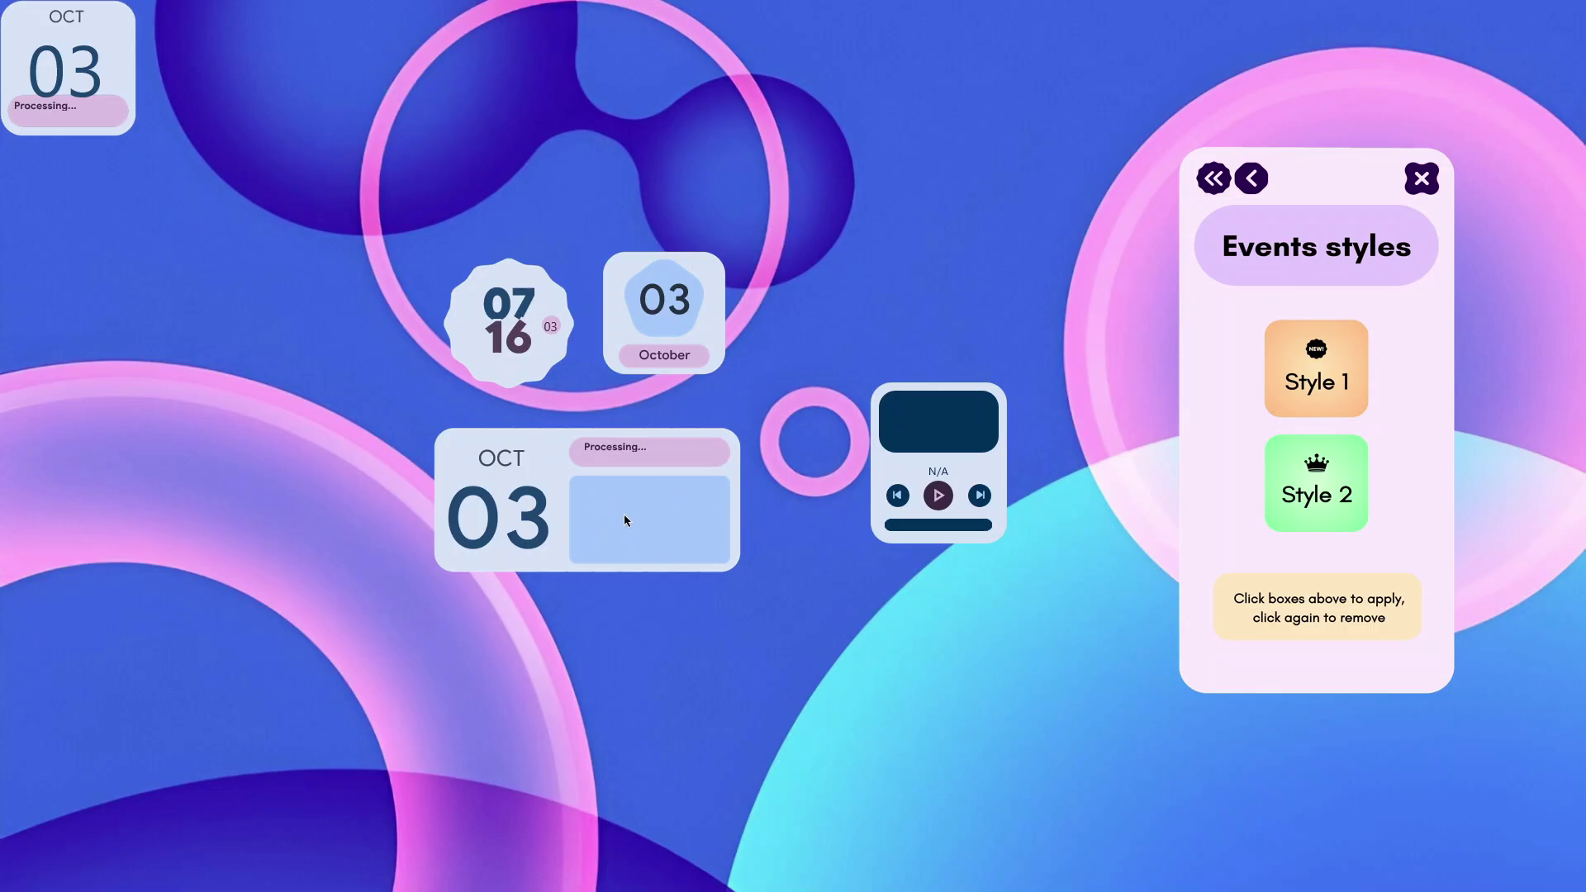
pyautogui.moveTo(595, 510); pyautogui.dragTo(588, 509)
pyautogui.click(1321, 369)
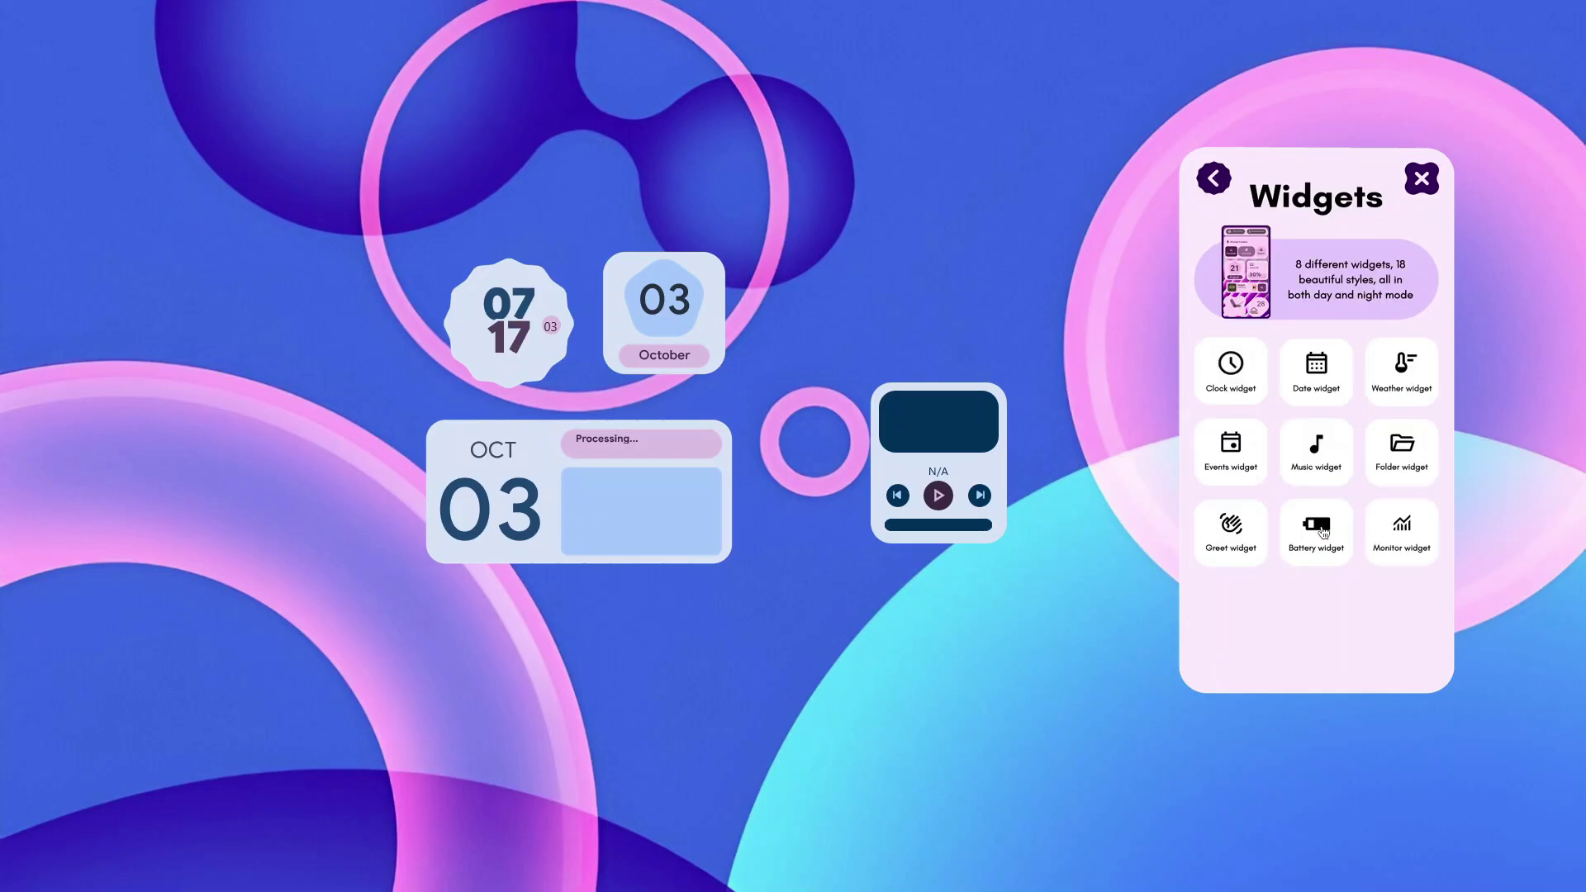
# - Try battery widget Style 1 beside the date widget and remove it
pyautogui.click(1323, 531)
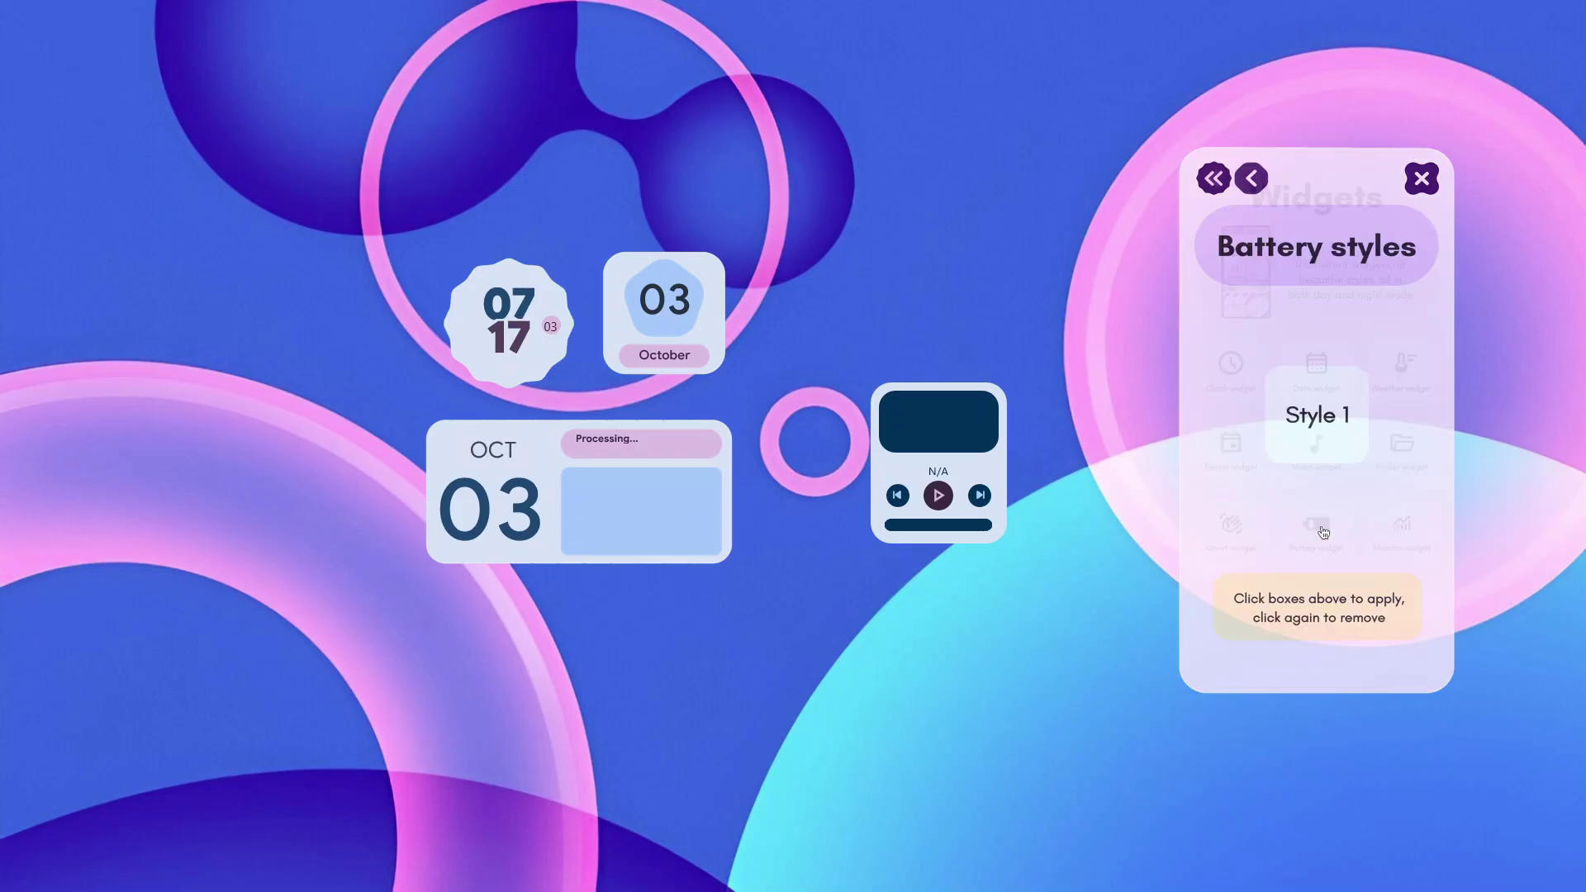
pyautogui.click(1315, 420)
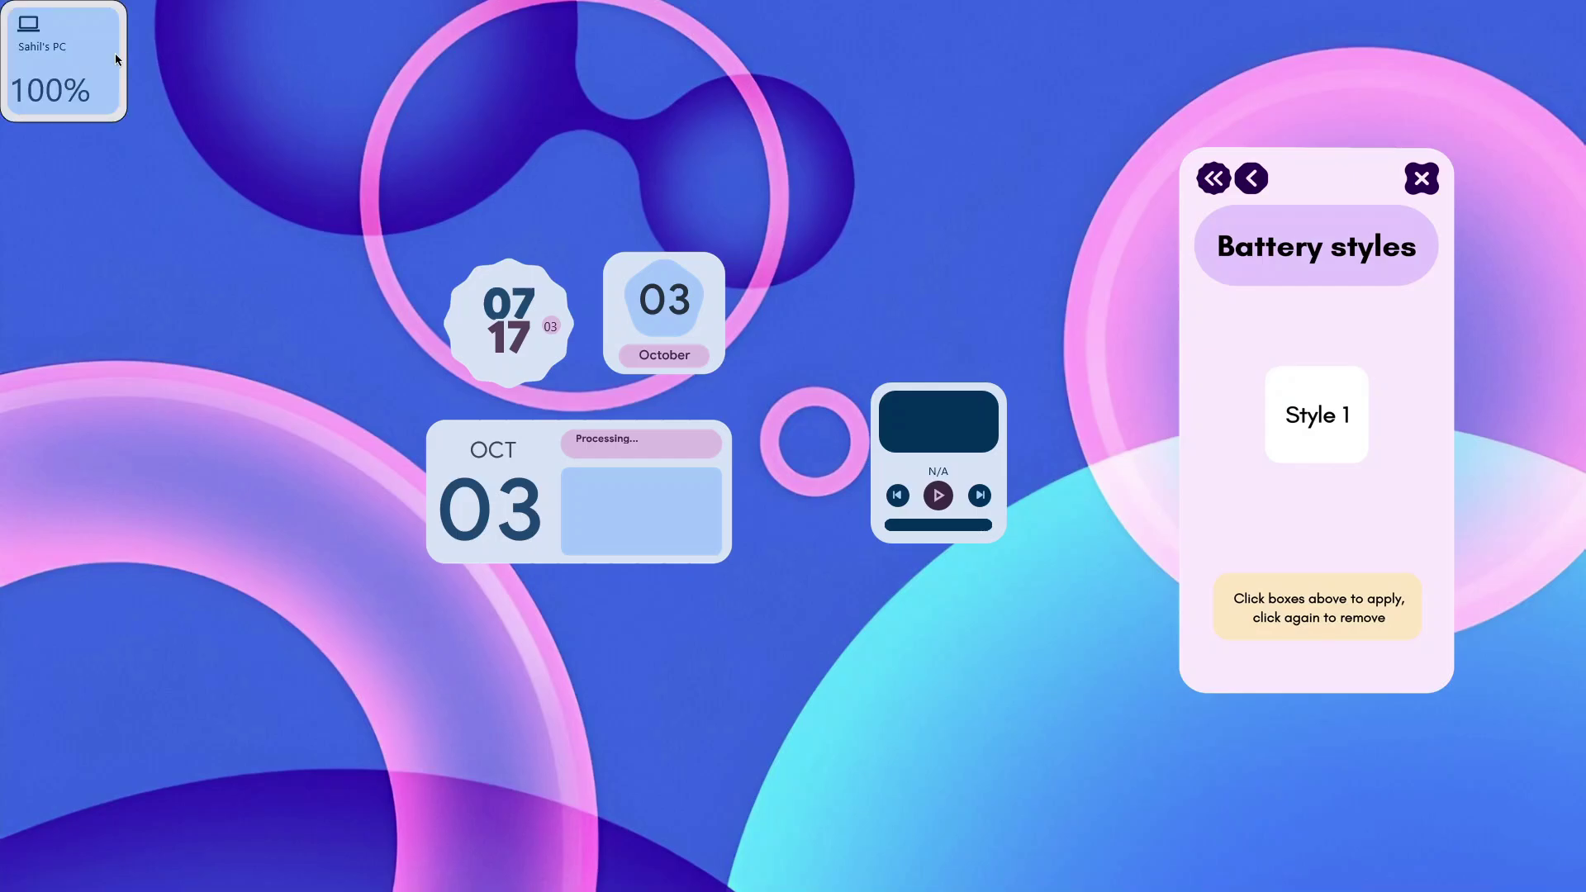
pyautogui.moveTo(116, 52); pyautogui.dragTo(832, 280)
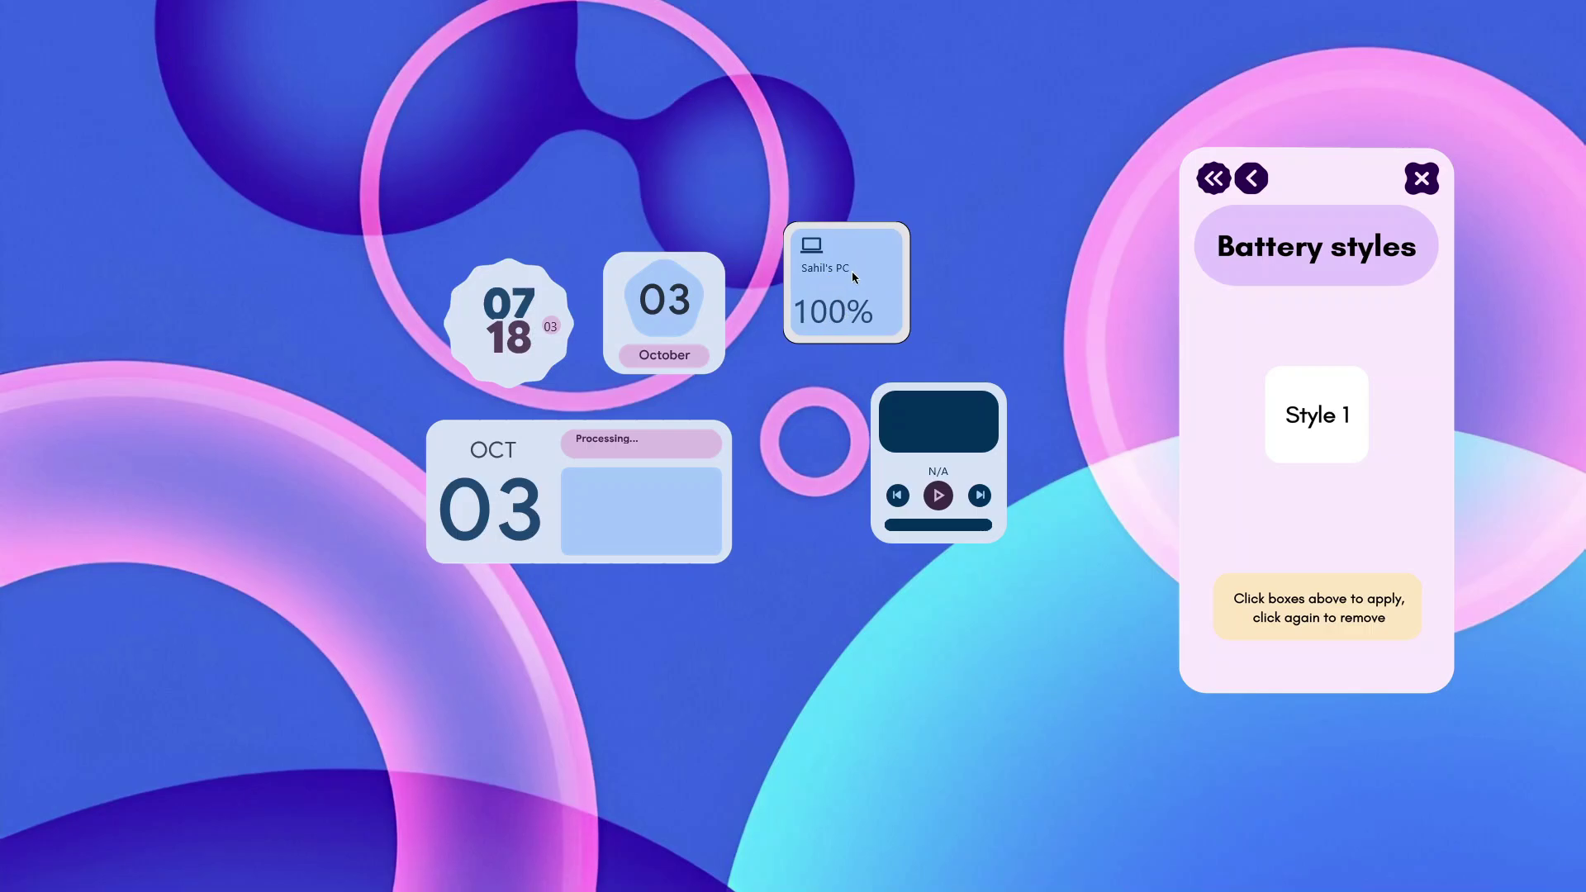
pyautogui.moveTo(851, 271); pyautogui.dragTo(844, 290)
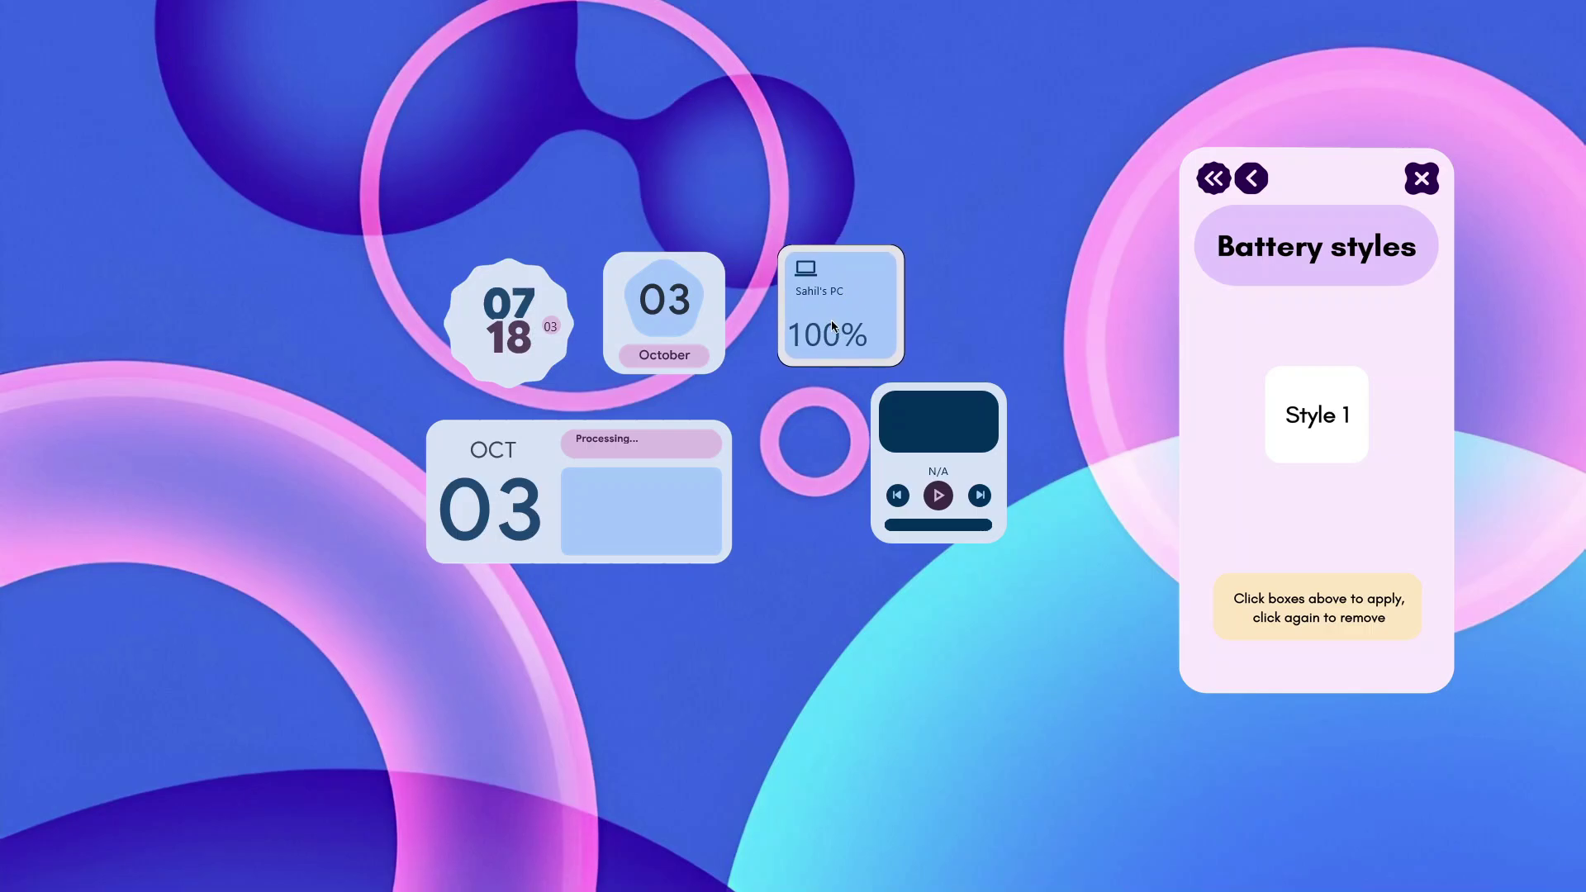
pyautogui.click(1312, 415)
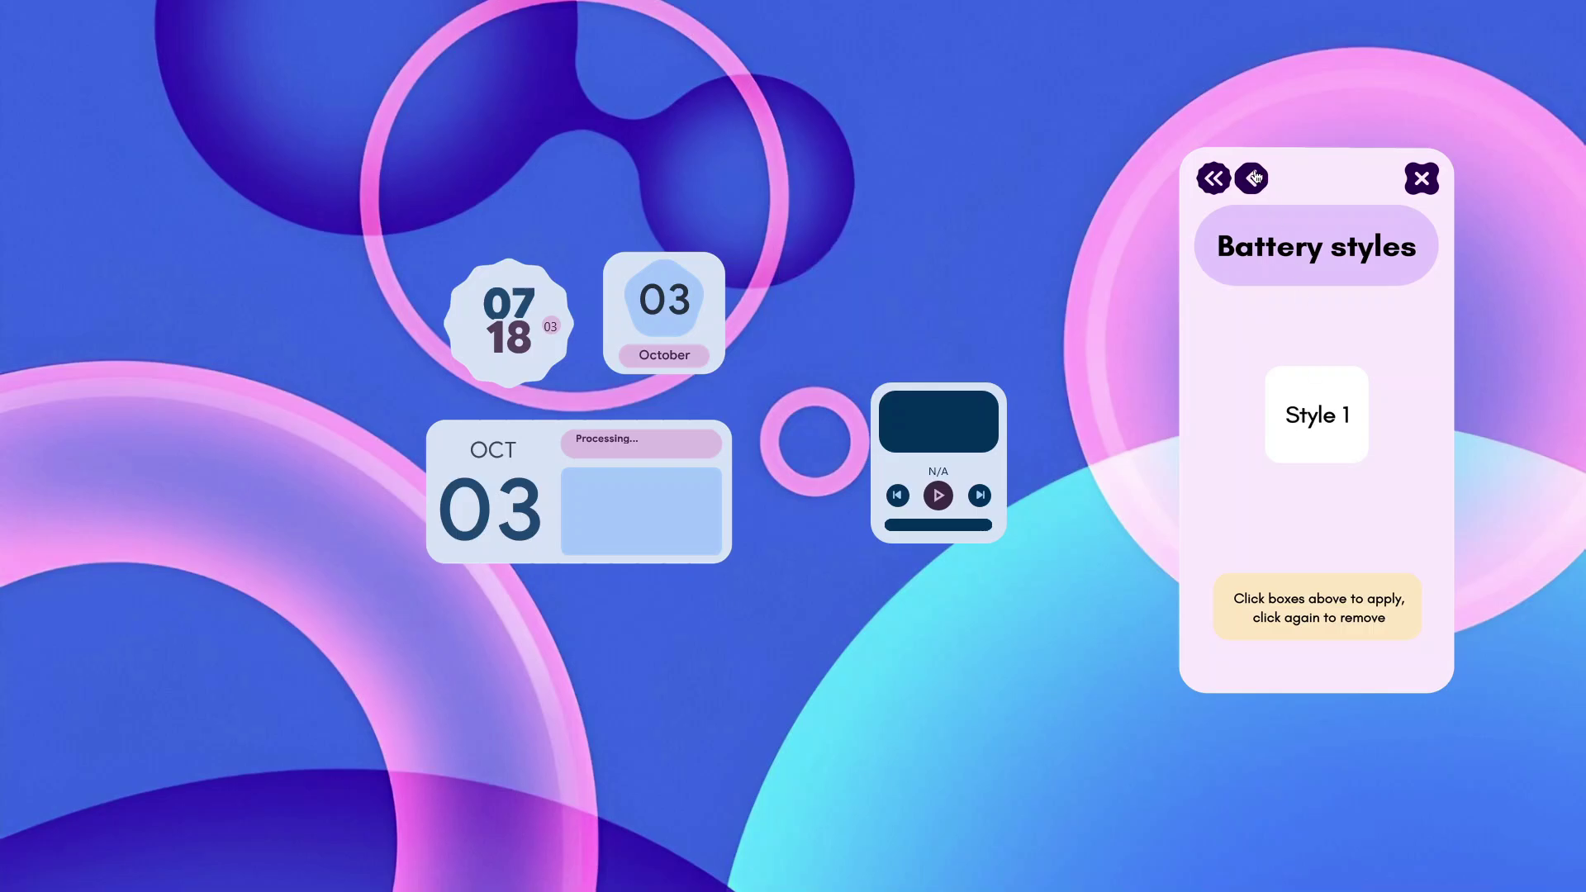
# - Open the taskbar styles in the MD3 Windows settings and move the settings panel slightly higher
pyautogui.click(1254, 177)
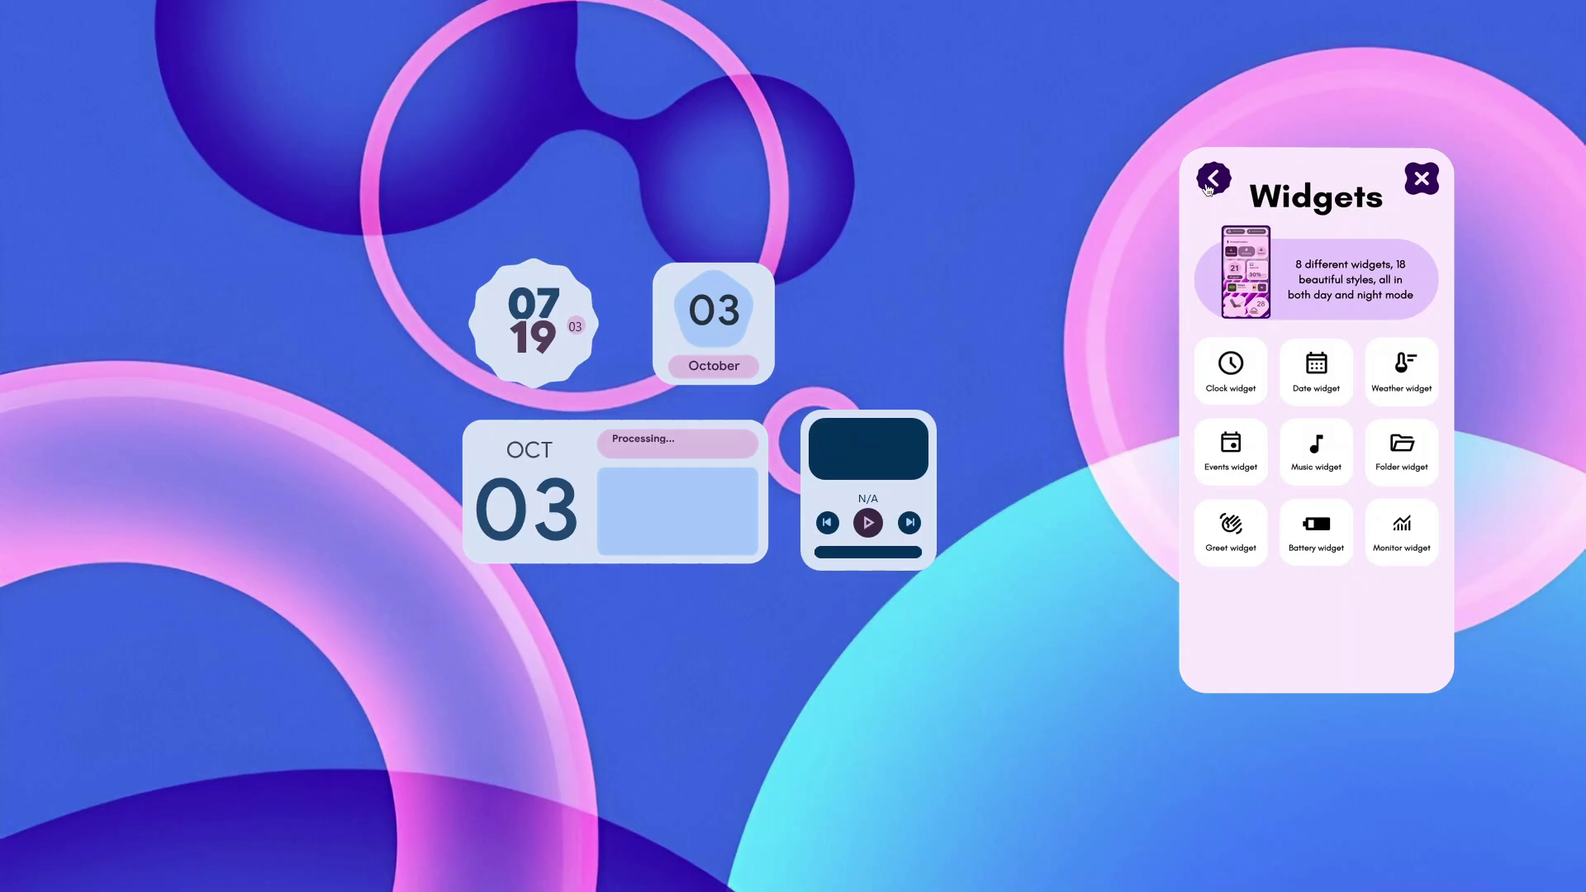
pyautogui.click(1212, 176)
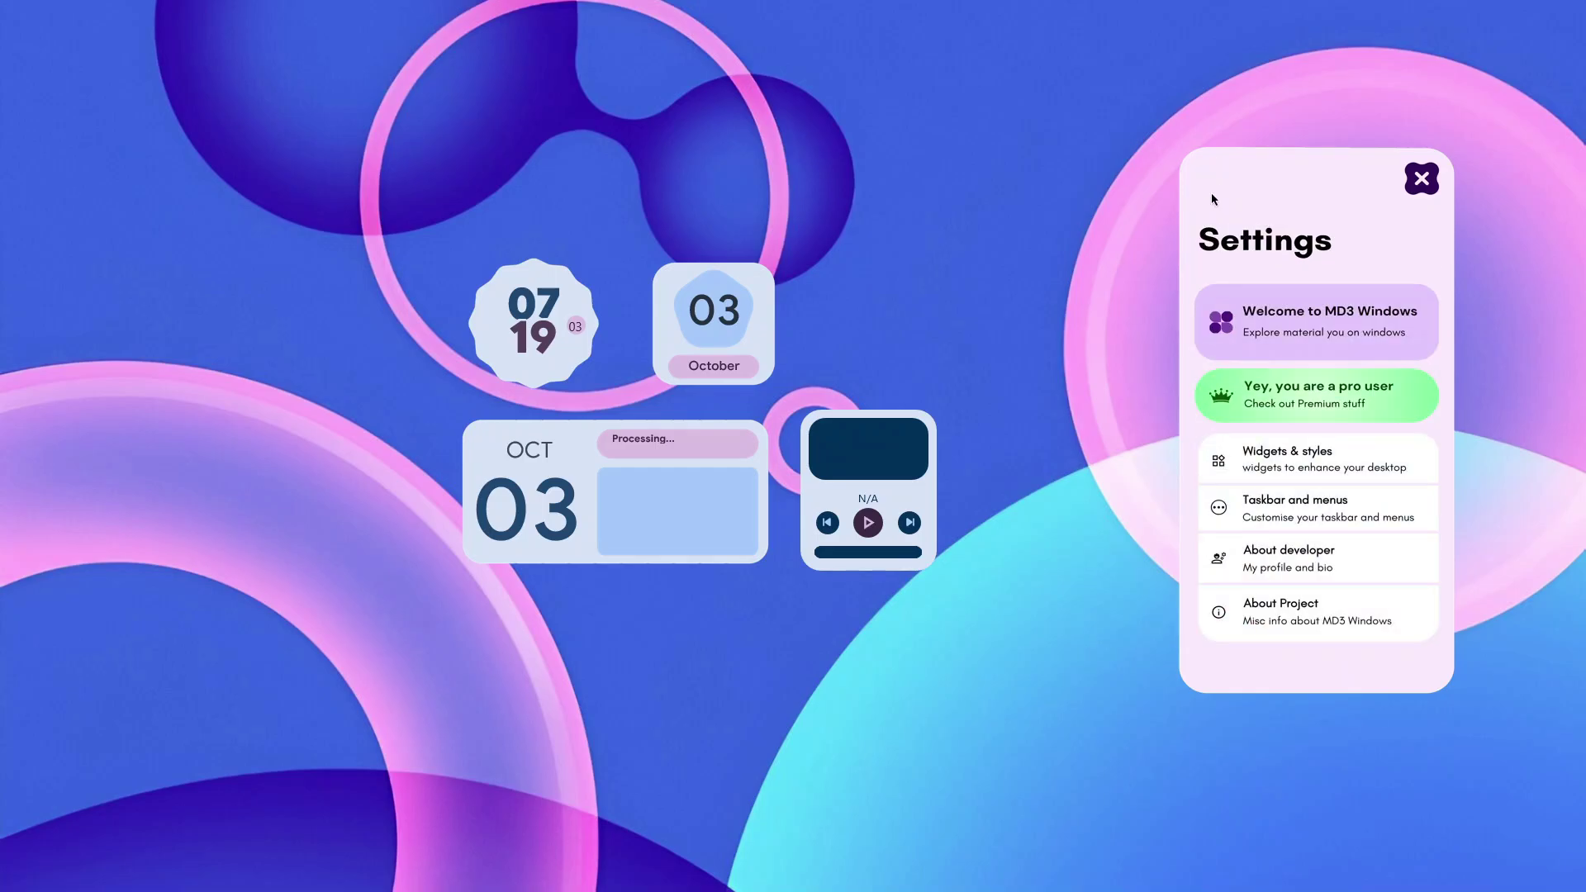
pyautogui.click(1292, 516)
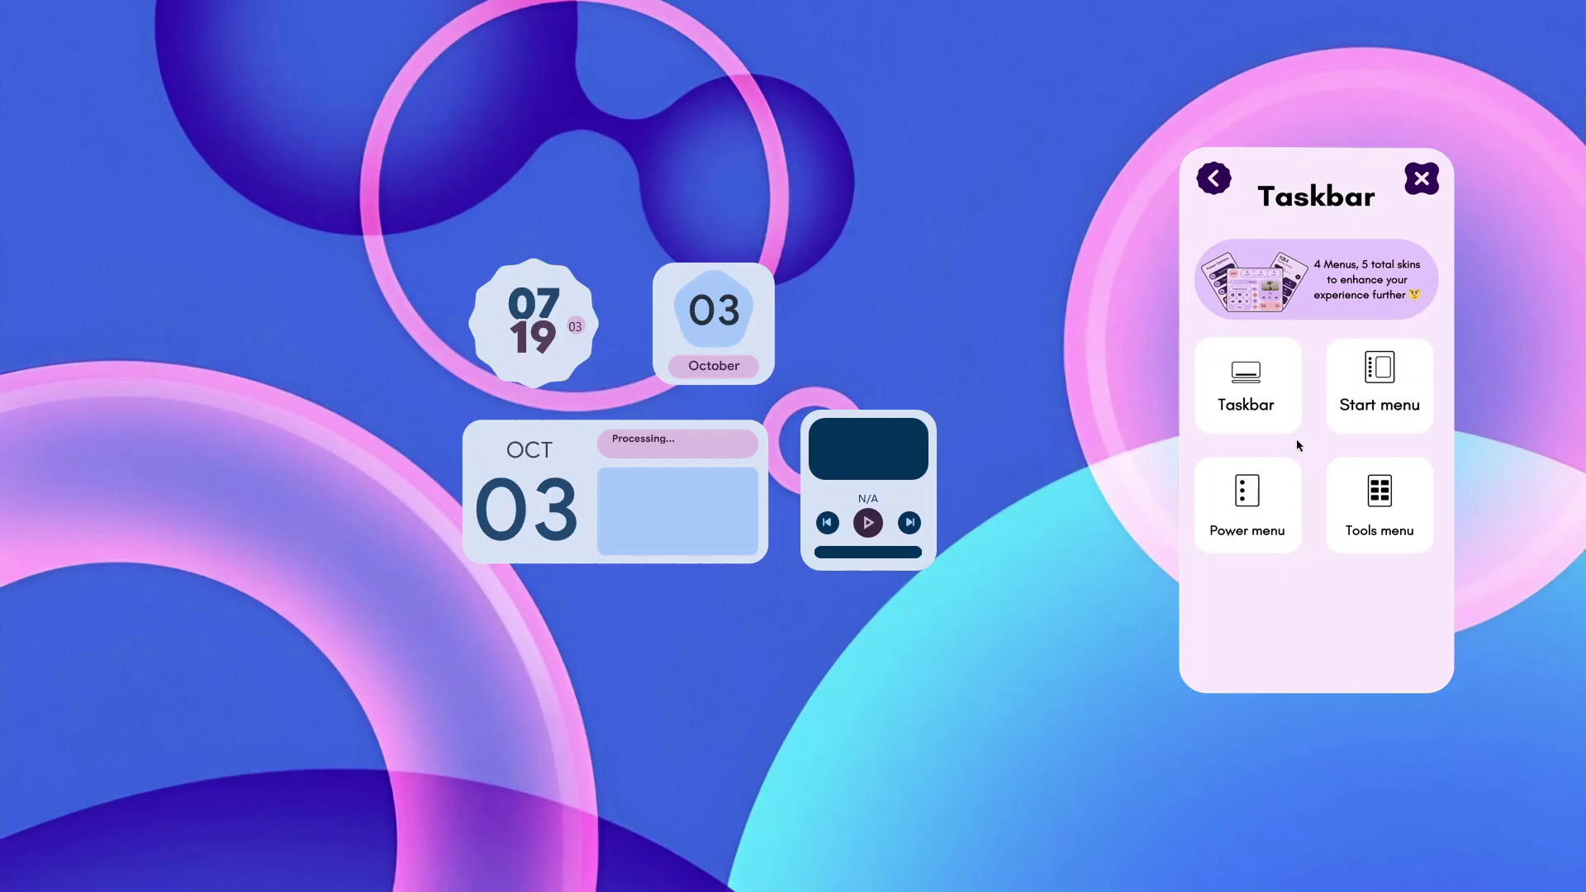
pyautogui.click(1247, 375)
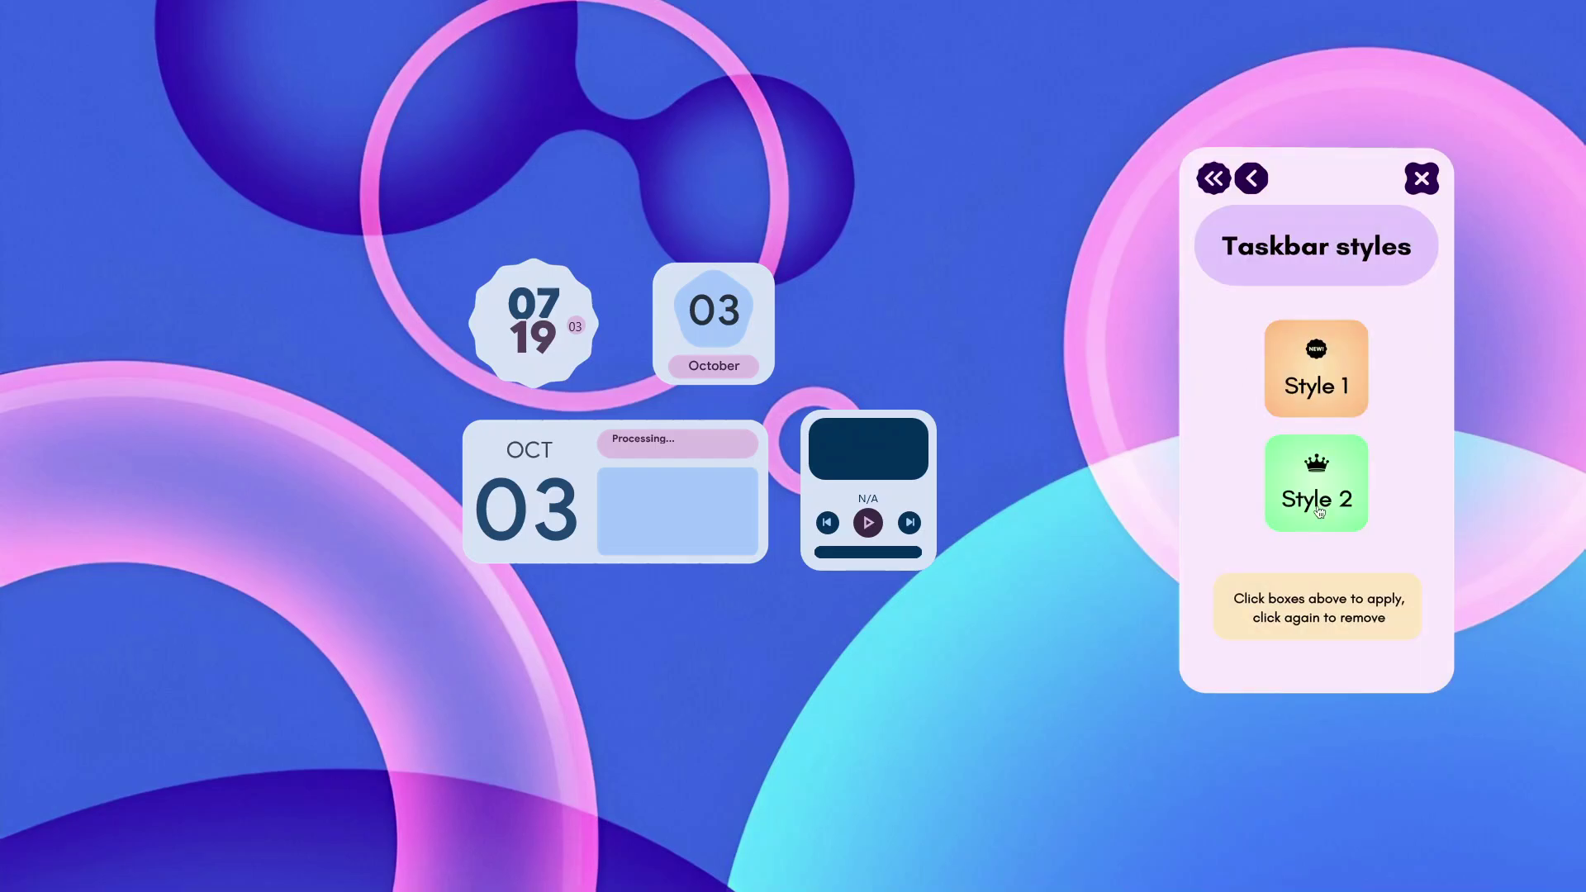
pyautogui.moveTo(1332, 205); pyautogui.dragTo(1321, 145)
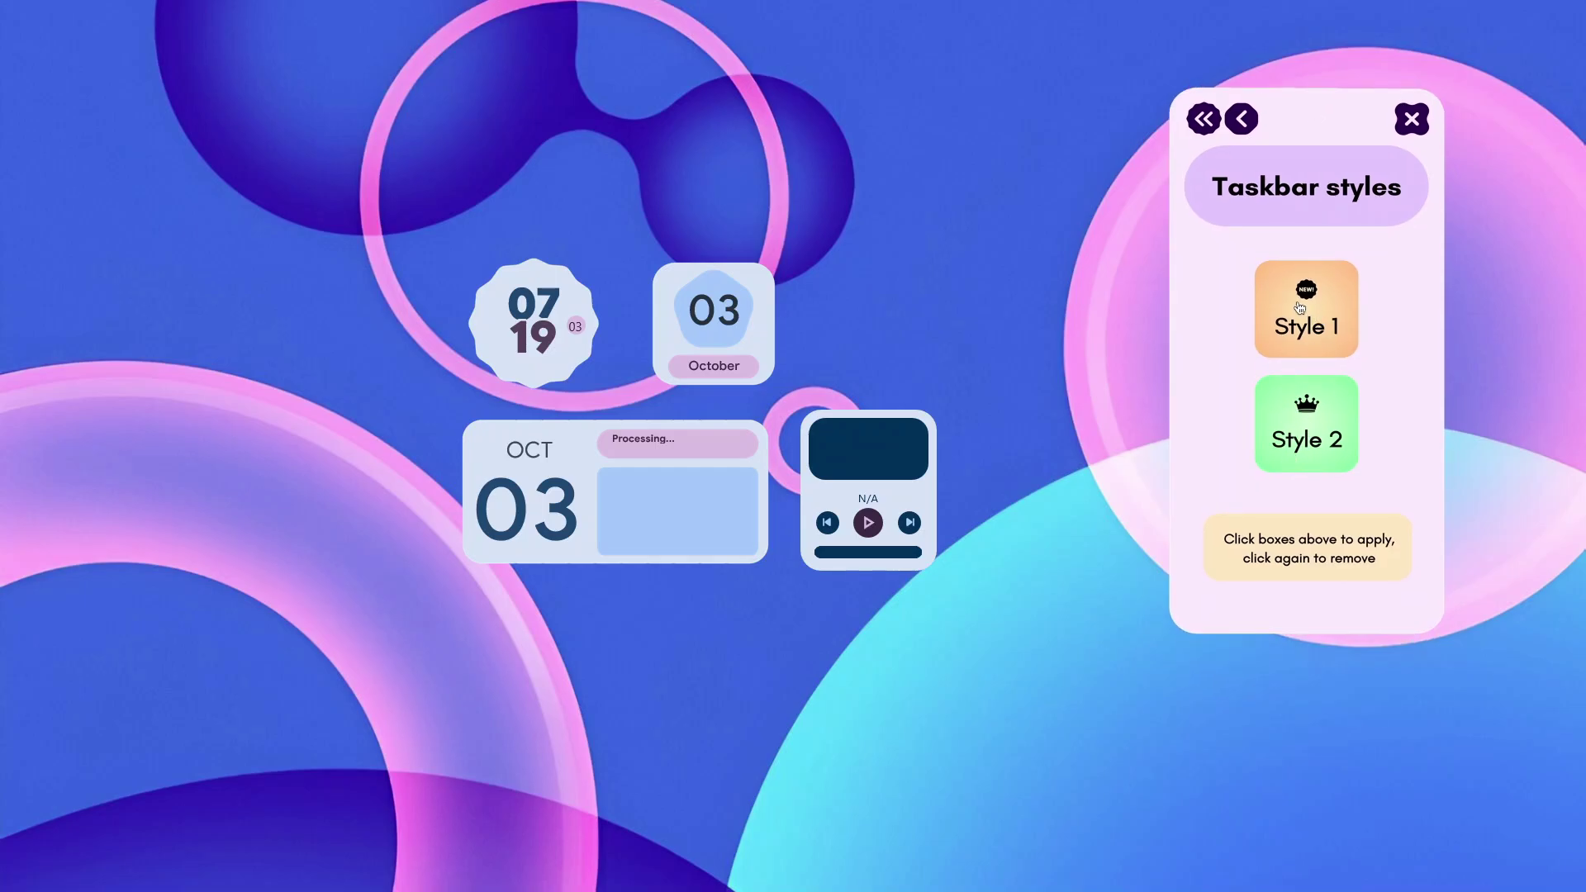
# - Apply taskbar Style 1, place it along the desktop's lower edge, and switch the taskbar to Style 2
pyautogui.click(1304, 329)
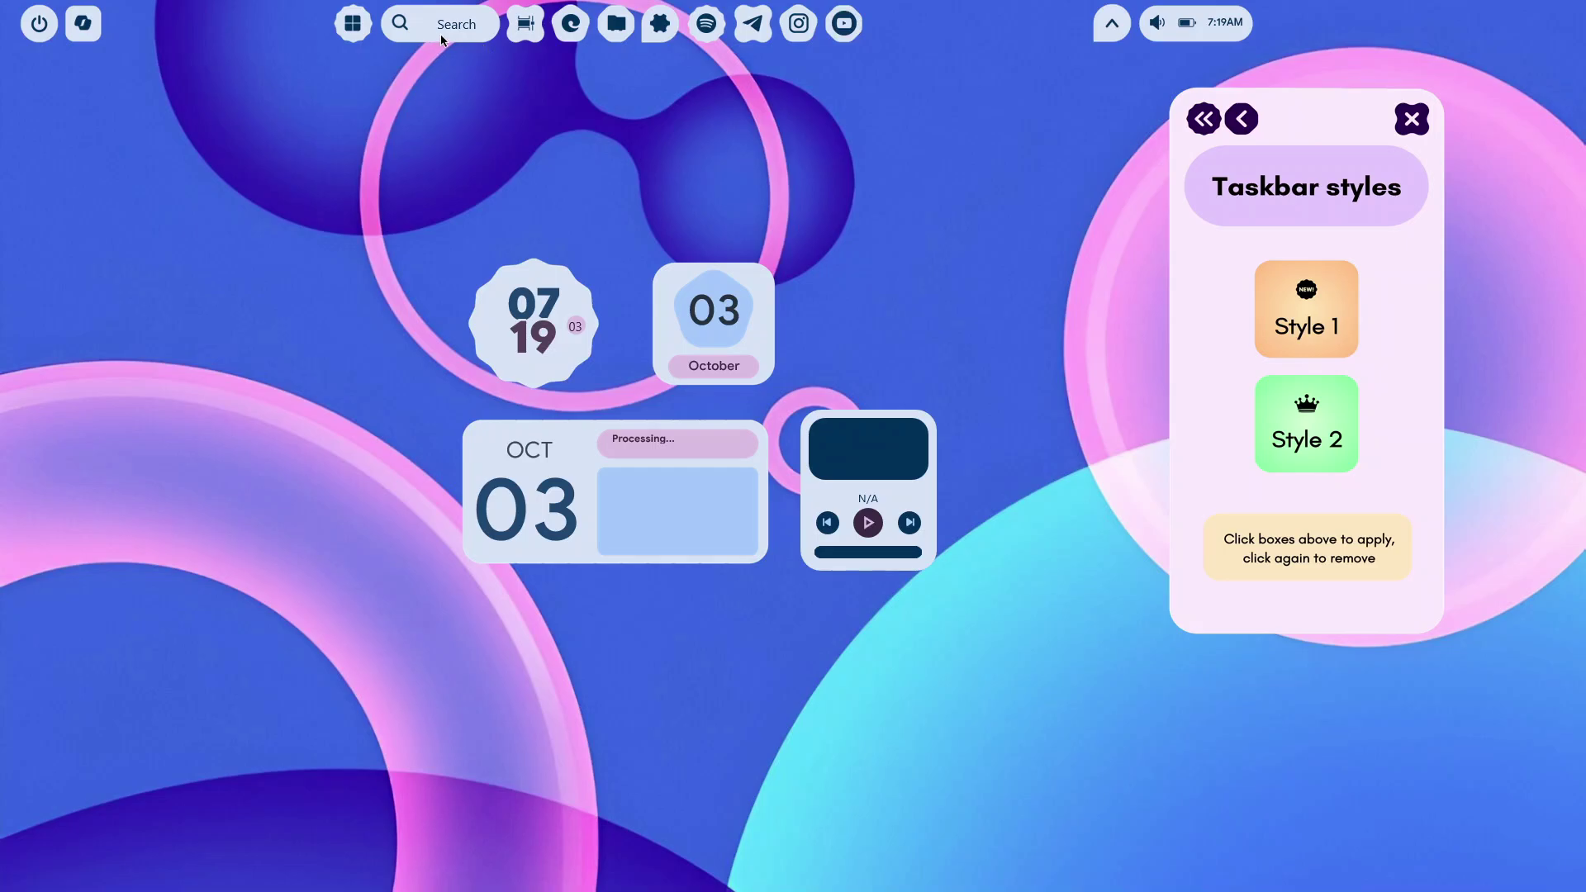
pyautogui.moveTo(438, 37); pyautogui.dragTo(606, 862)
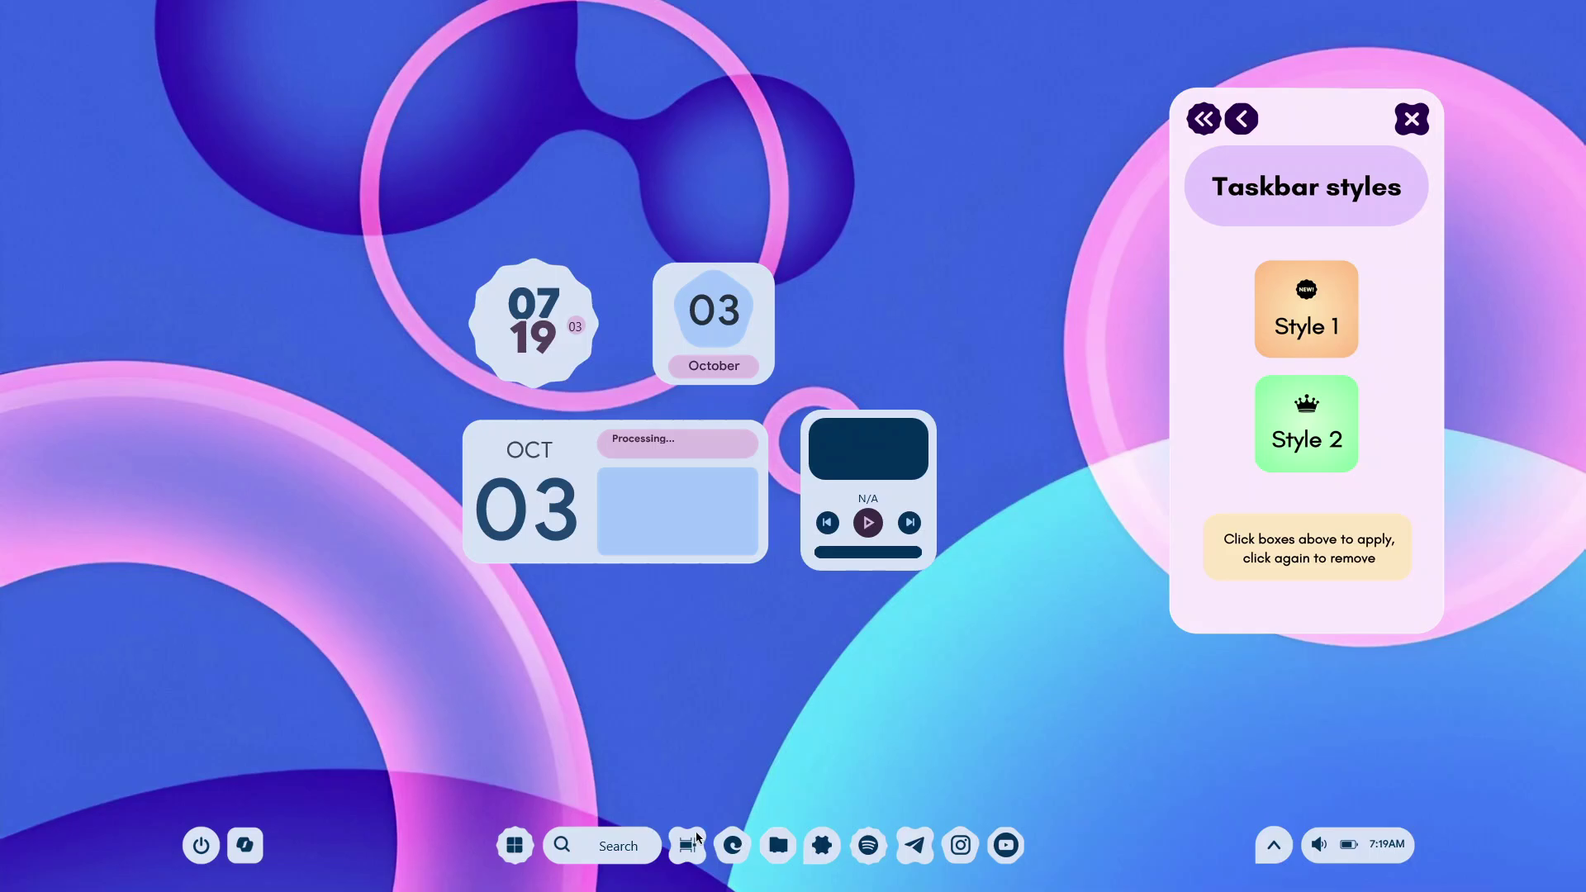
pyautogui.click(1307, 413)
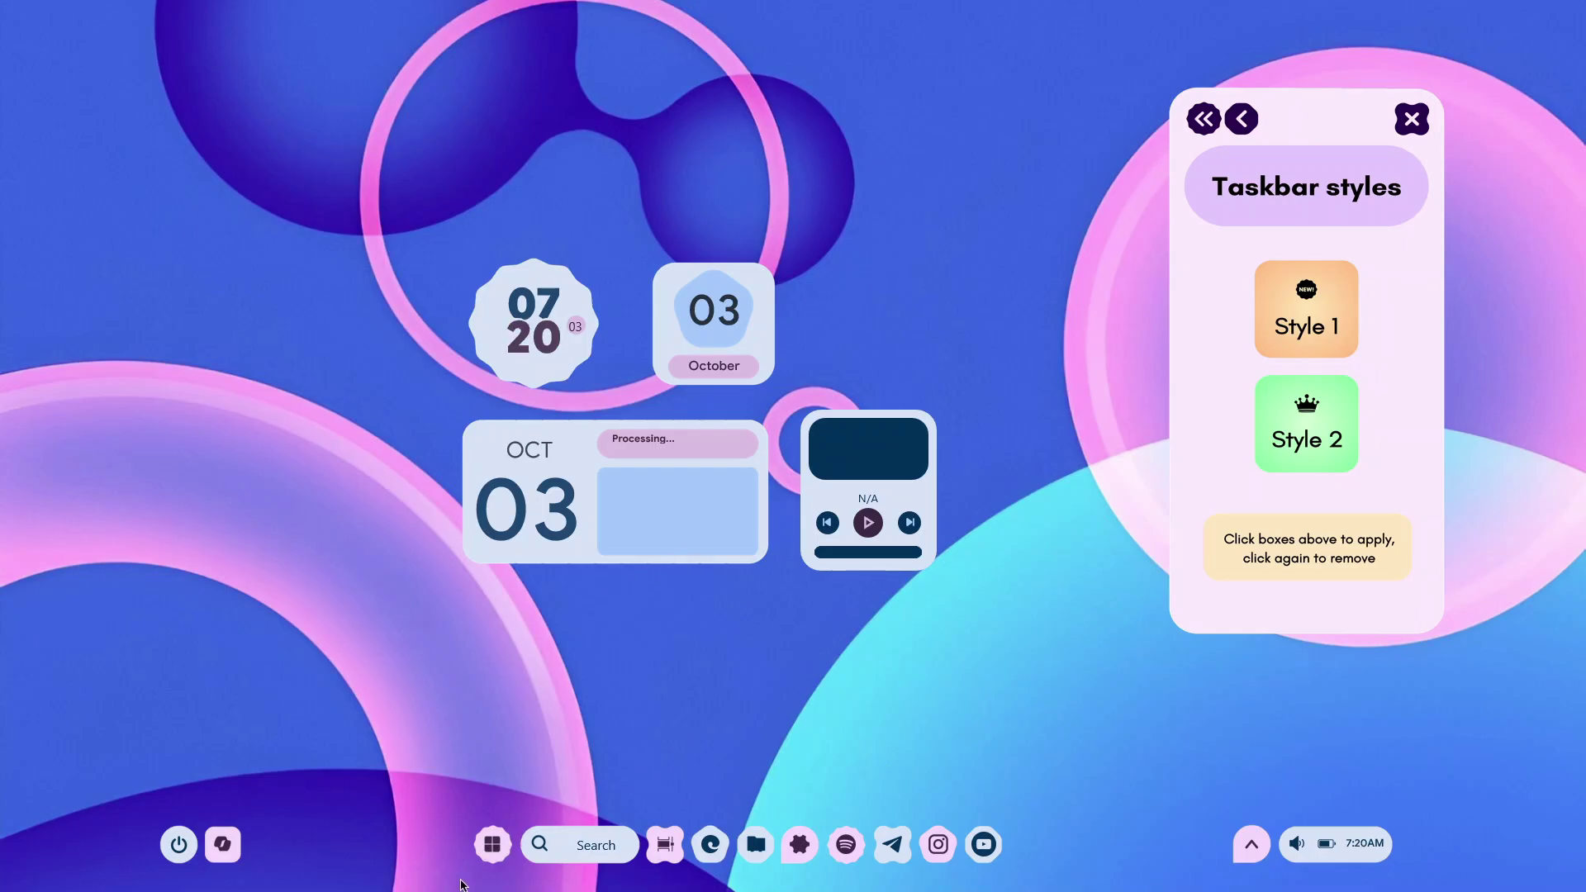
# - Open the custom start menu, place it centrally above the taskbar, and close it
pyautogui.click(491, 851)
pyautogui.moveTo(245, 40); pyautogui.dragTo(728, 400)
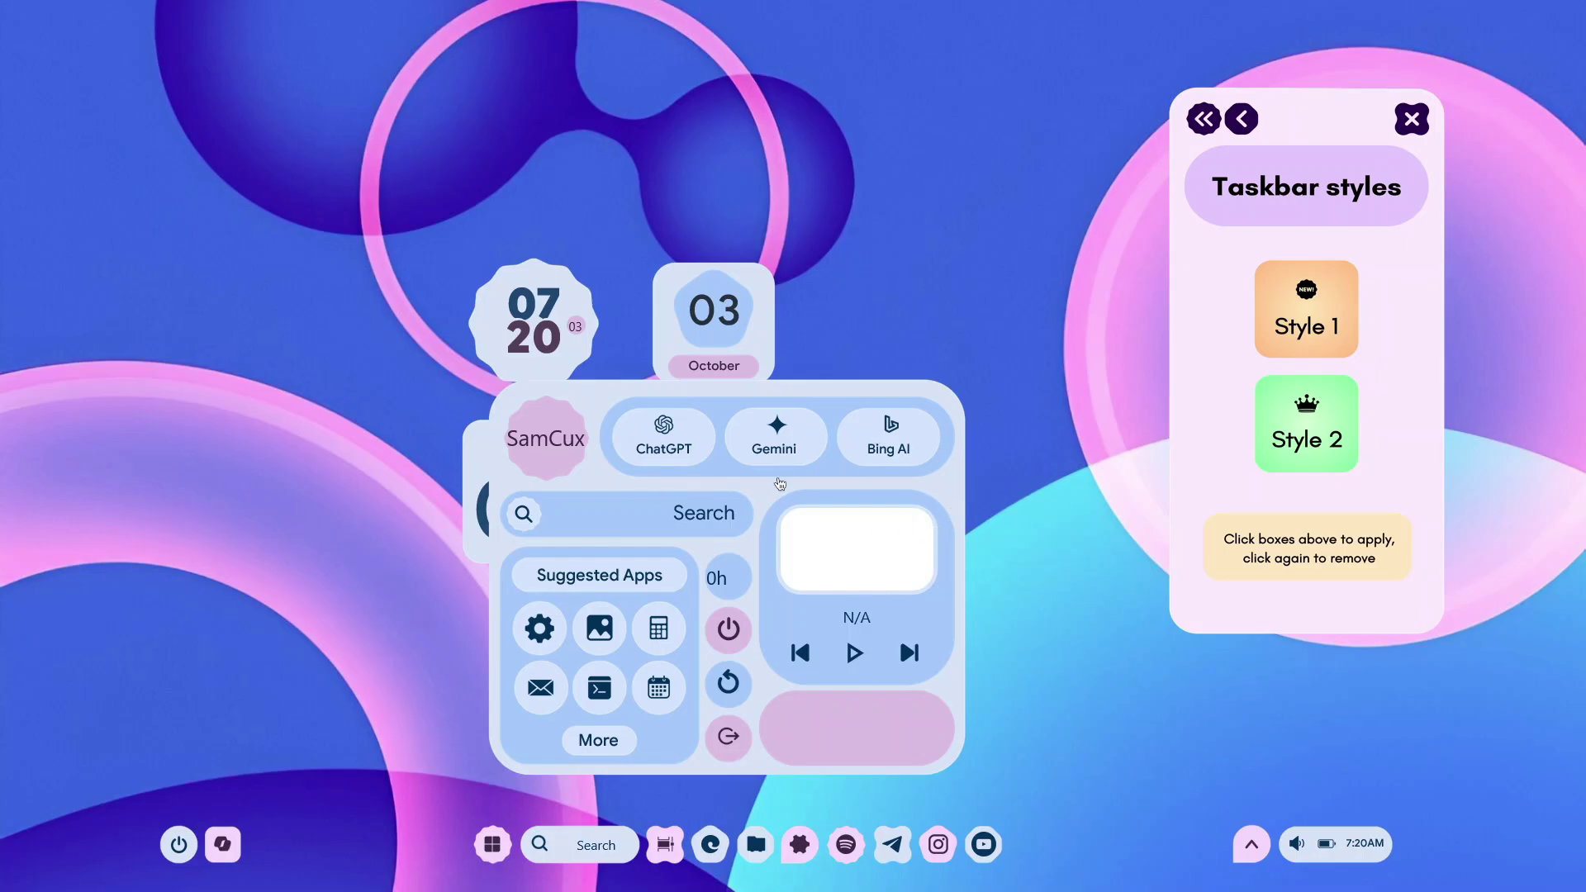
pyautogui.click(493, 845)
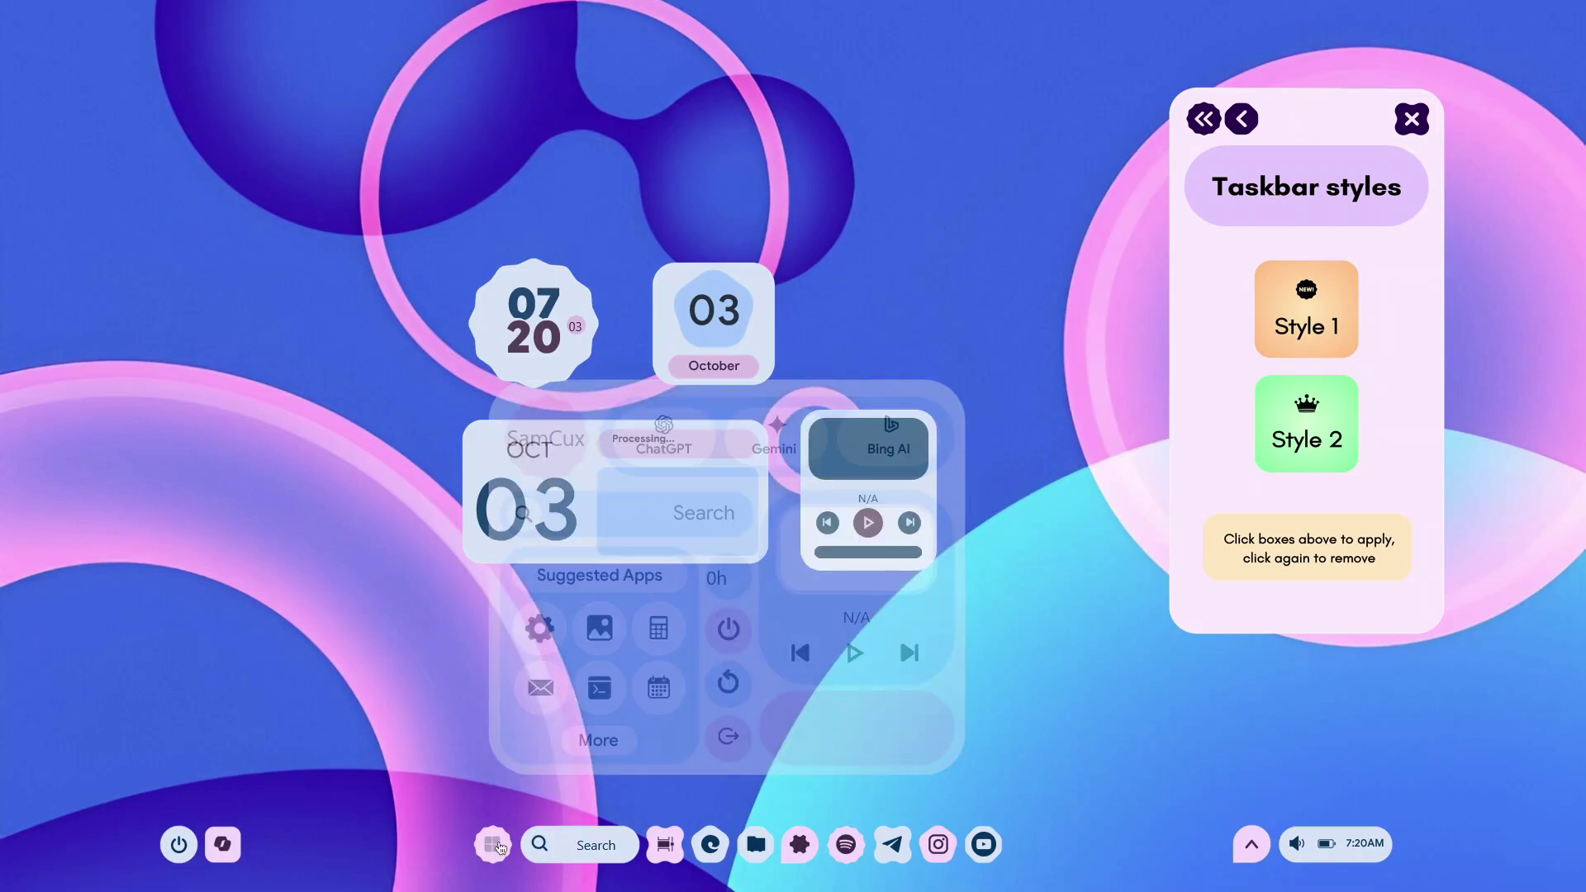
# - Open the power menu styles, apply Style 1, and close the settings panel
pyautogui.click(1242, 119)
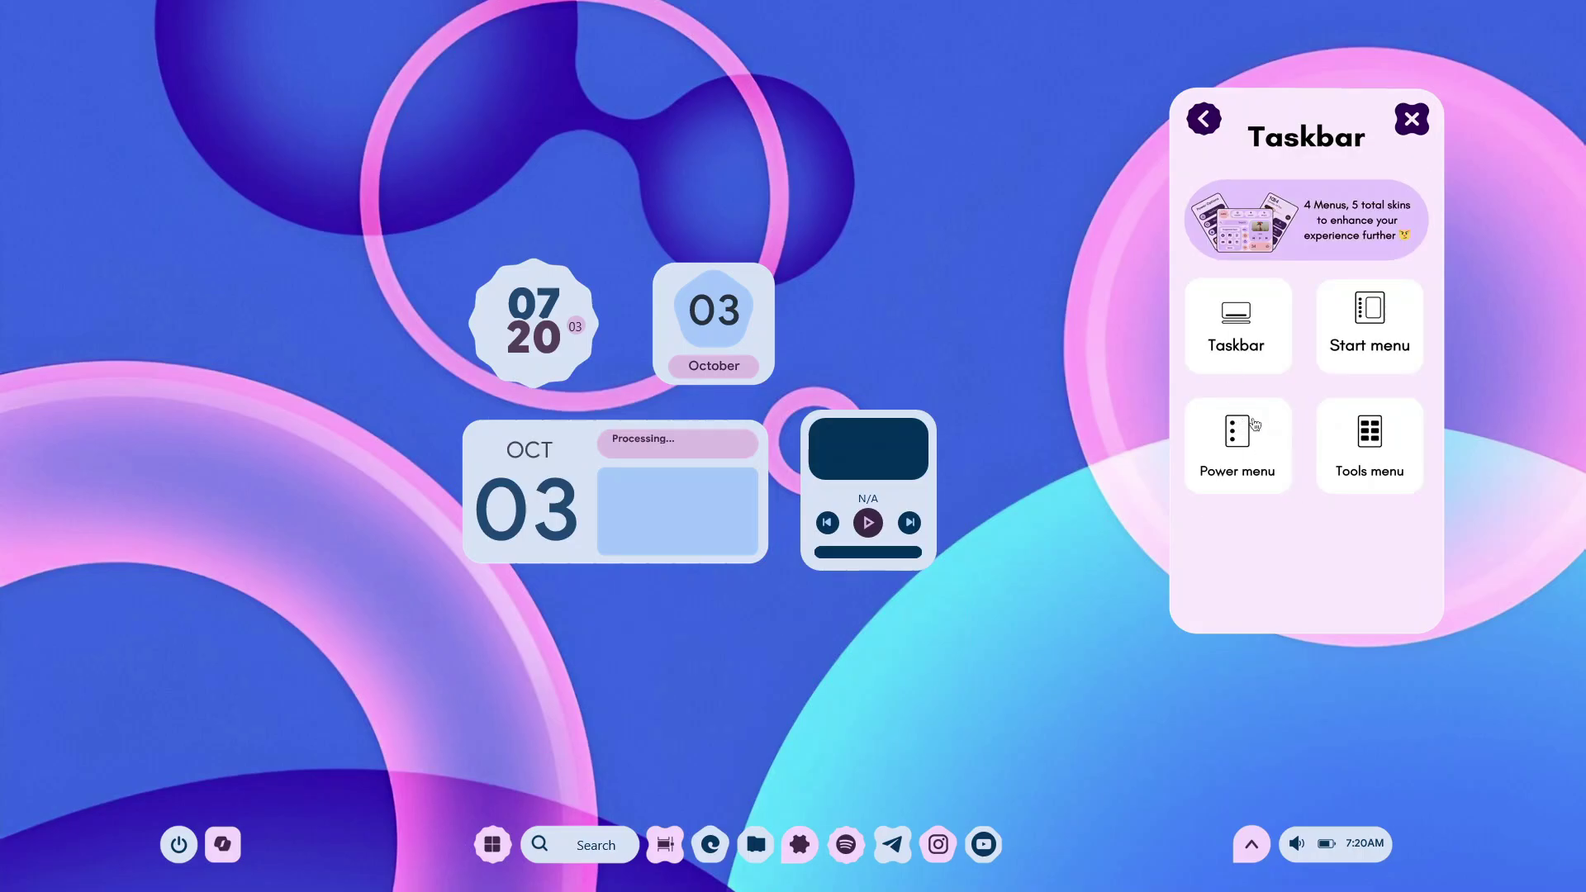
pyautogui.click(1266, 476)
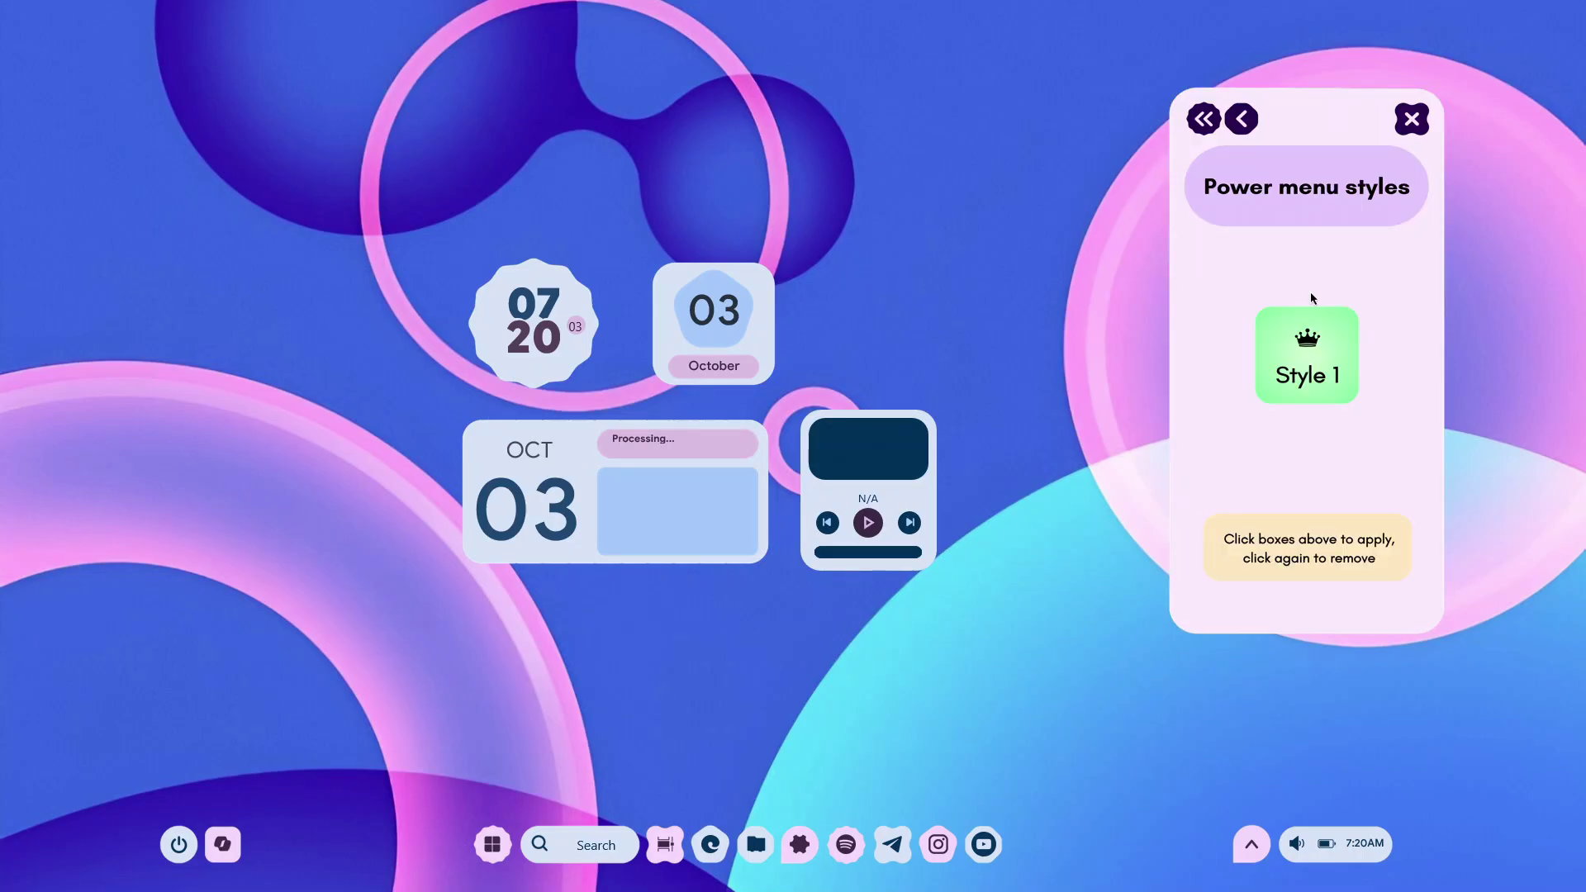
pyautogui.click(1316, 353)
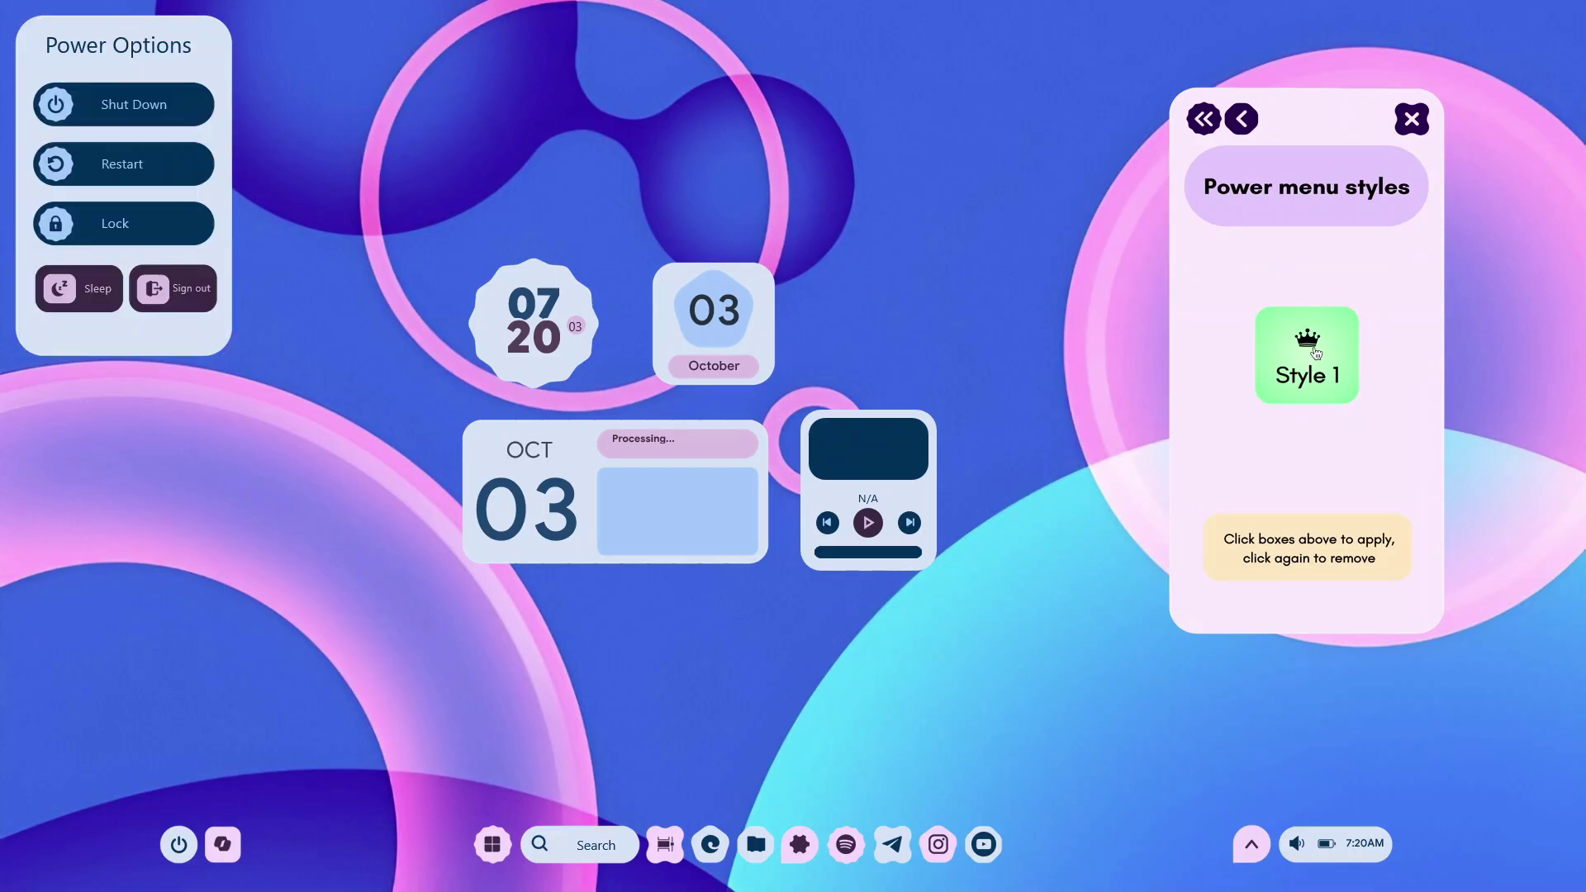
pyautogui.click(1412, 119)
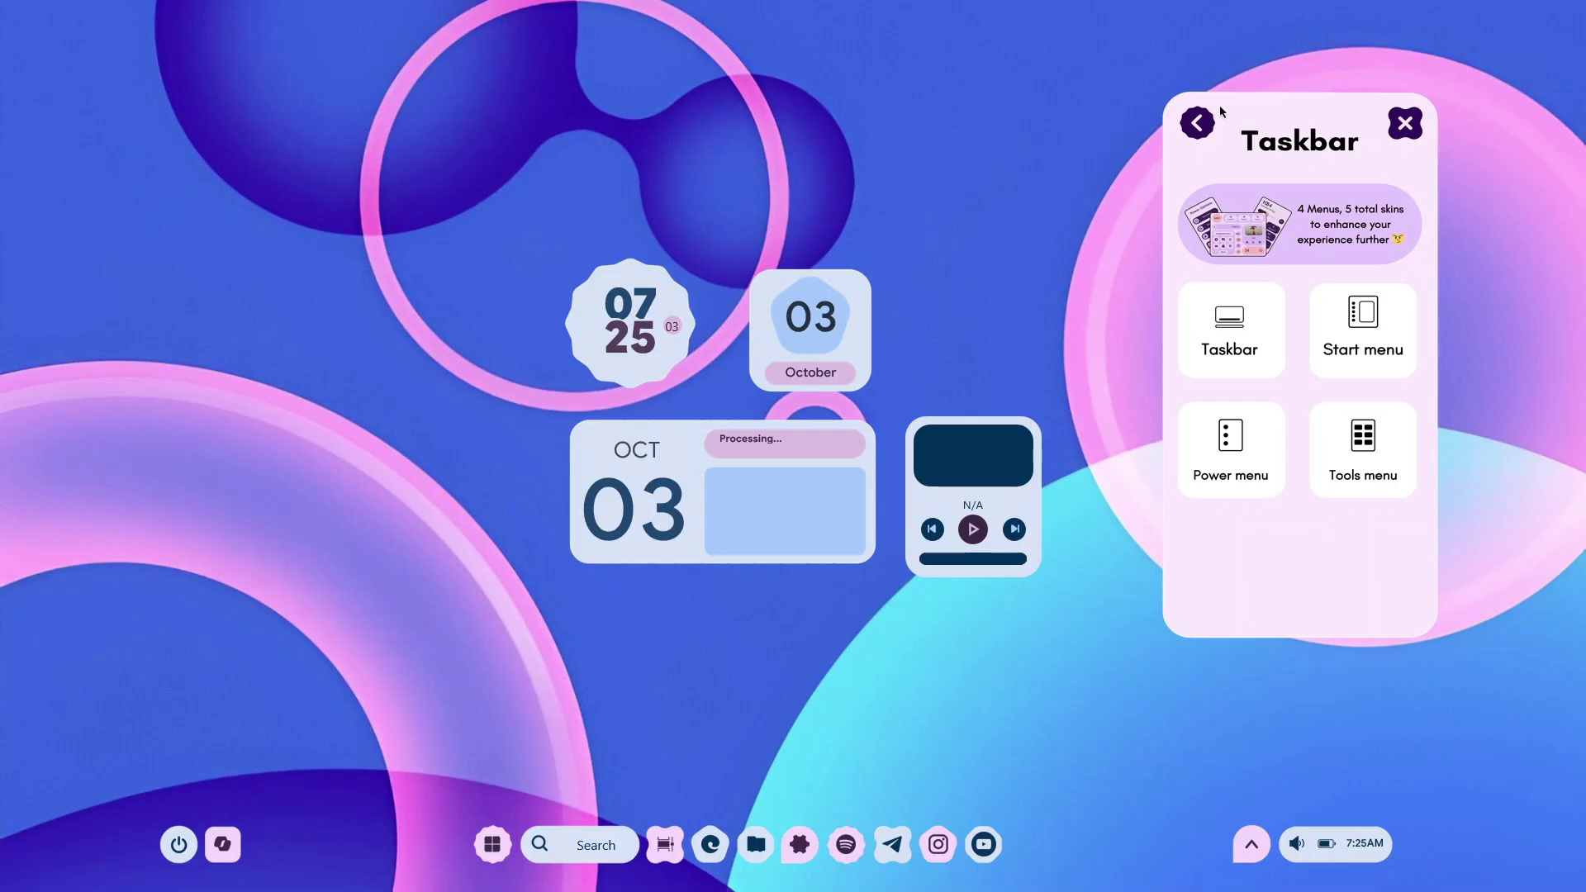
# - Look over the main settings and the widgets list, and close the MD3 Windows settings
pyautogui.click(1278, 317)
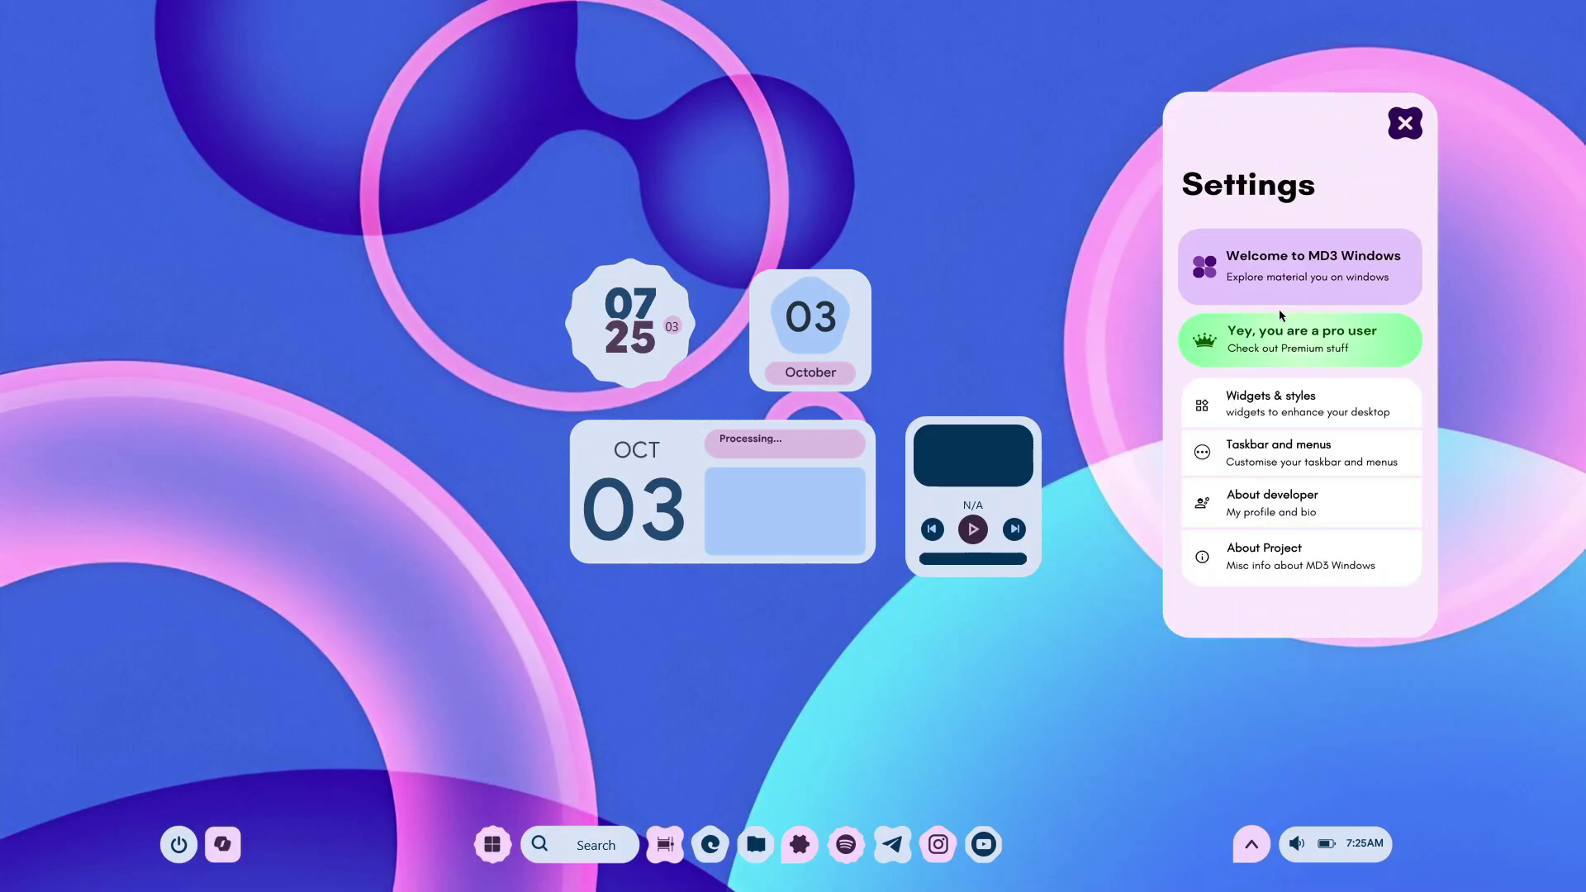
pyautogui.click(1298, 413)
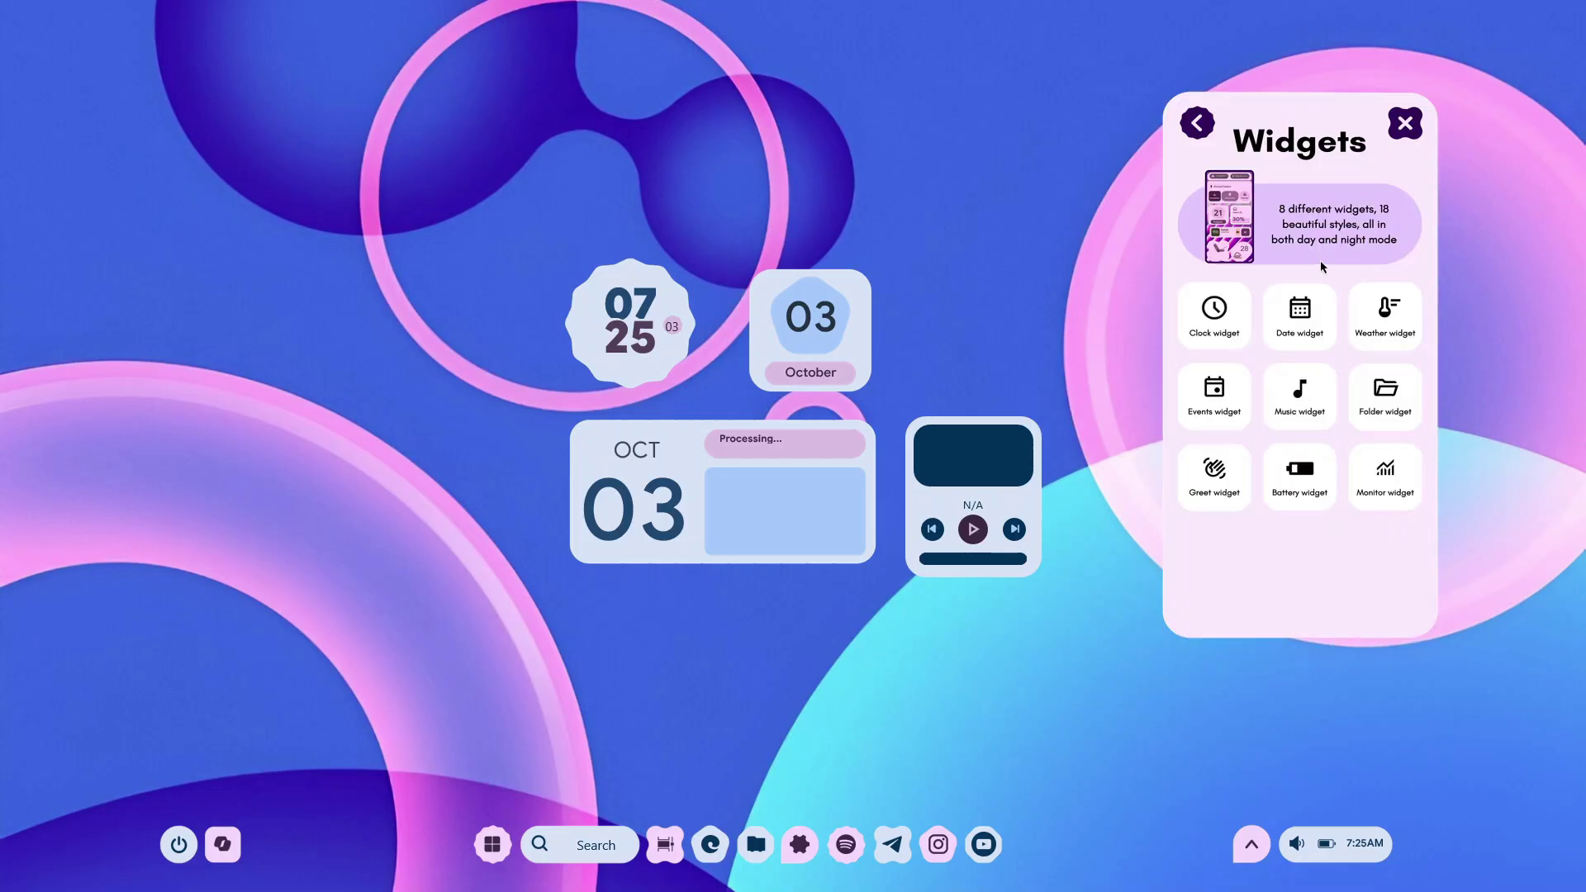
pyautogui.click(1220, 121)
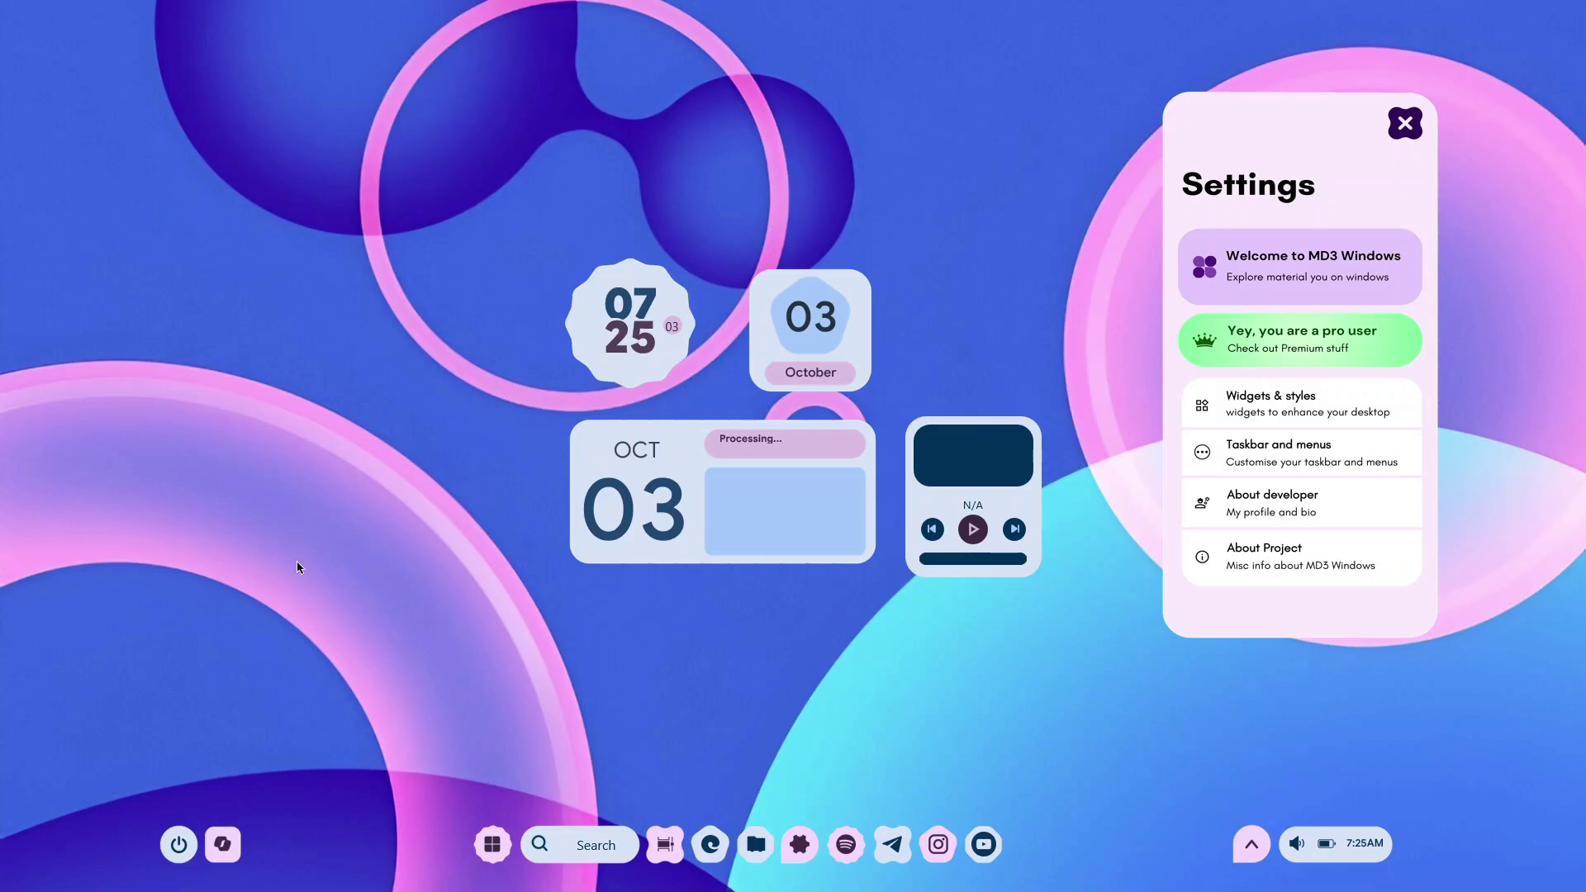
pyautogui.click(1334, 403)
pyautogui.click(1275, 350)
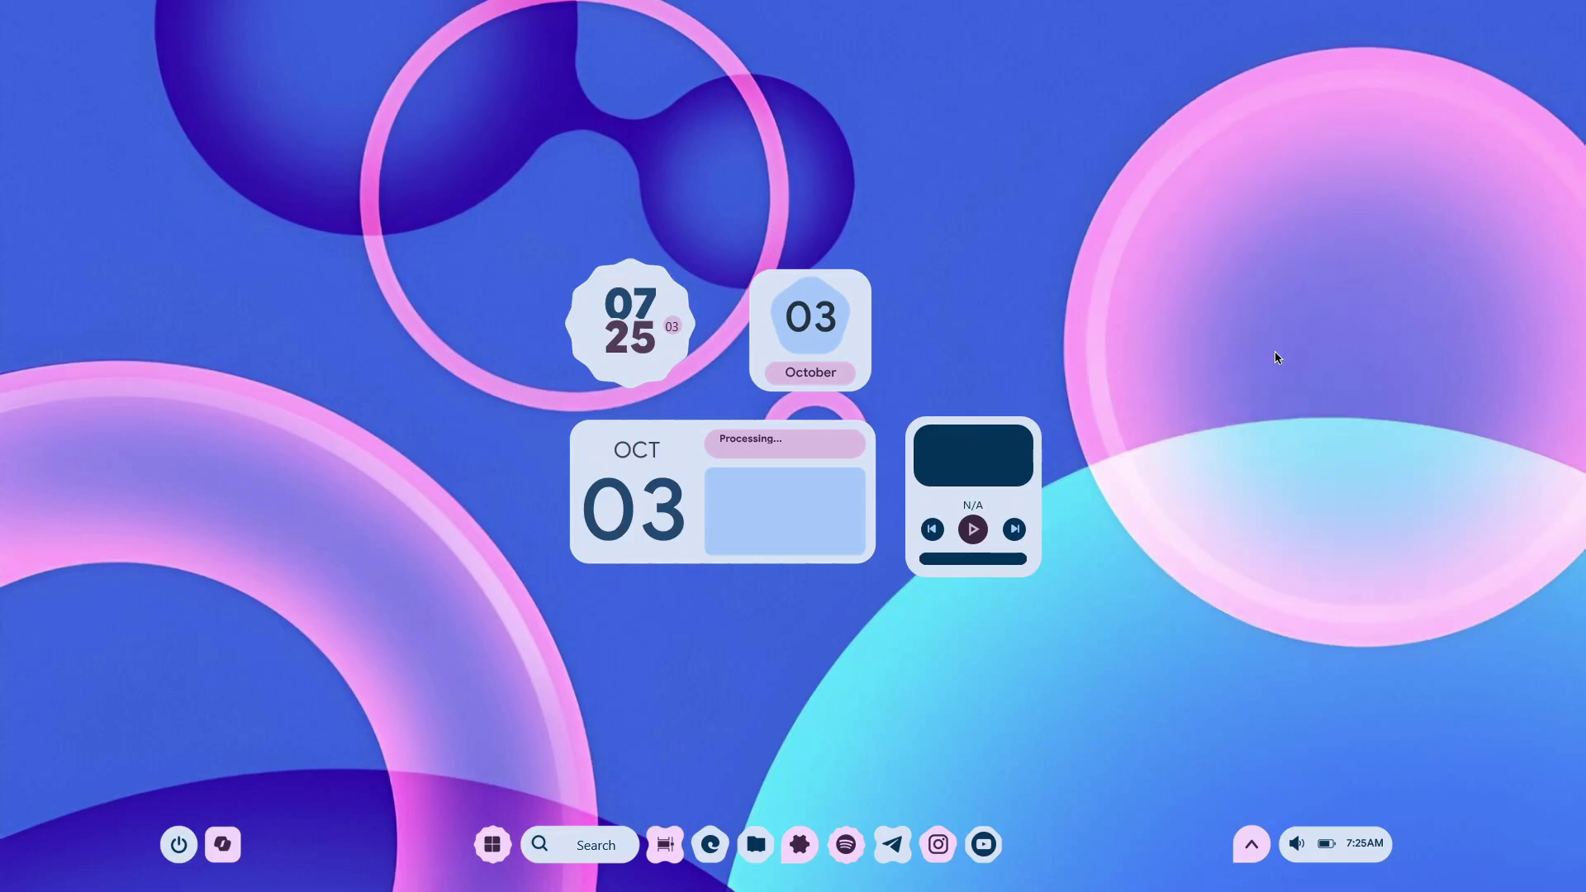